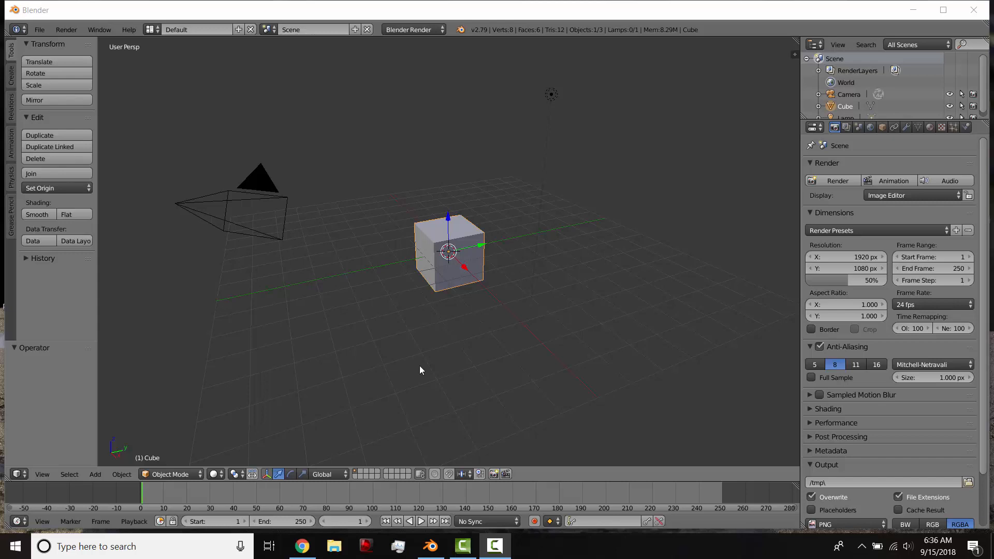
Switch to the Google Fonts page in Chrome and return to the beginning of the font list.
left_click(303, 546)
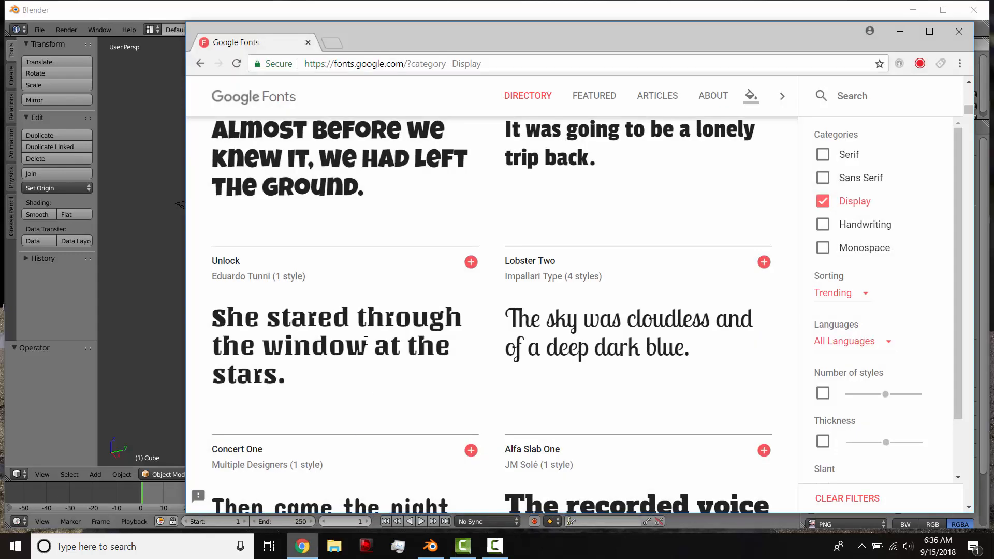
scroll(365, 341, "up", 20)
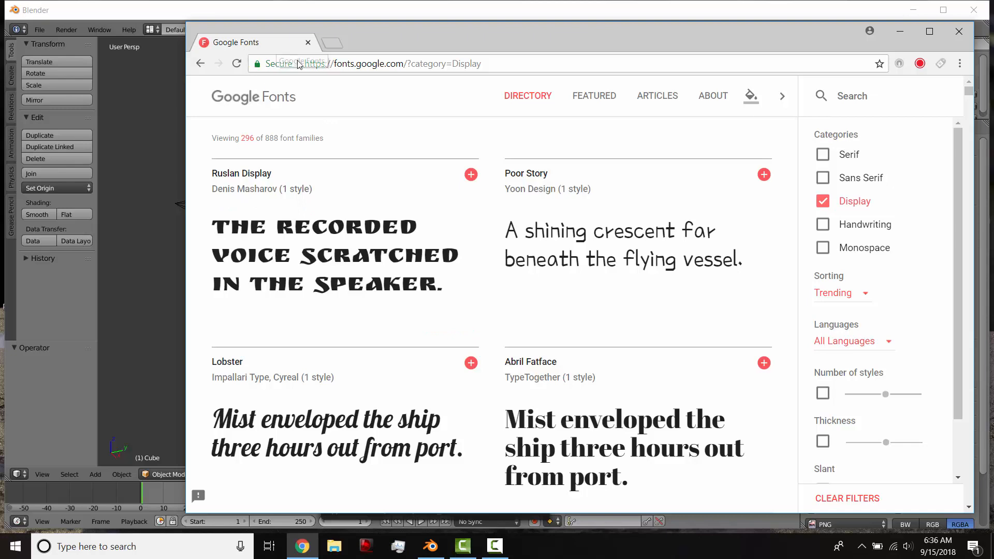
Add the Serif, Sans Serif, Handwriting and Monospace categories to the font filter.
left_click(823, 155)
left_click(822, 178)
left_click(822, 225)
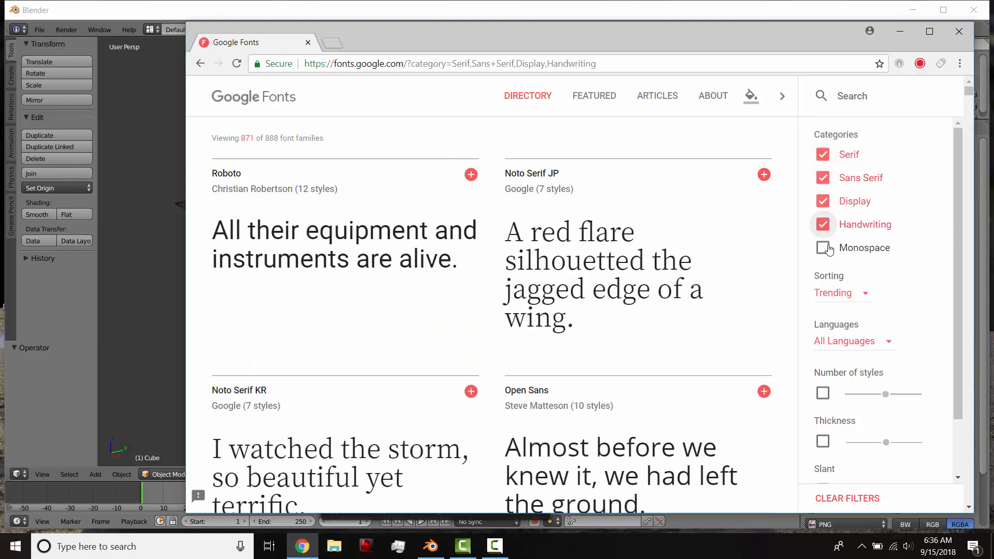
left_click(823, 248)
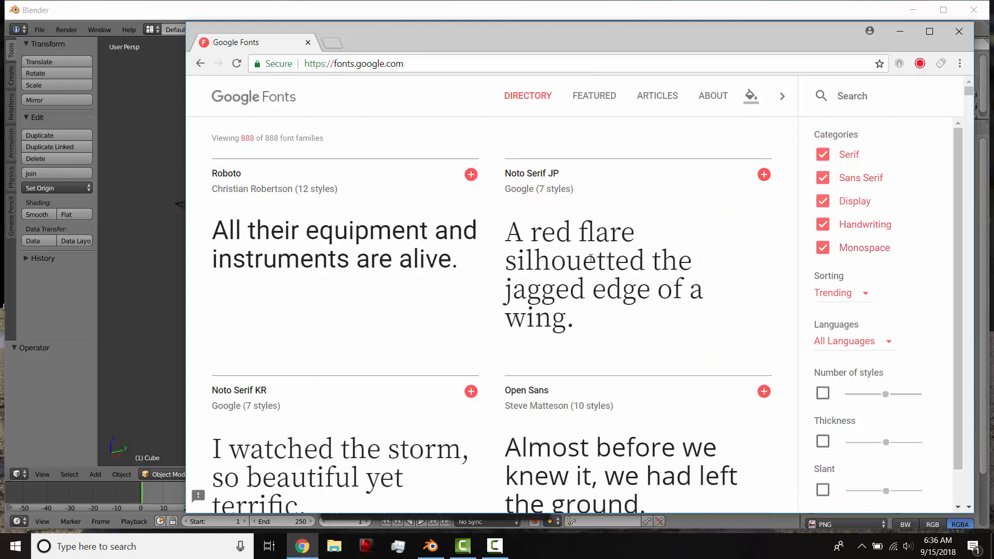
Remove the Serif, Sans Serif, Handwriting and Monospace categories from the filter, keeping only Display.
left_click(823, 155)
left_click(823, 178)
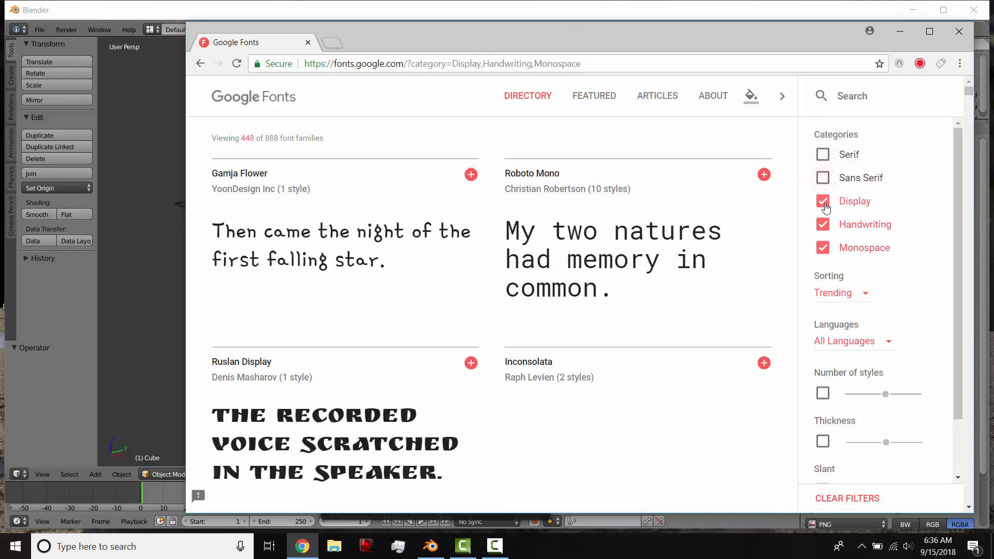
left_click(823, 224)
left_click(824, 249)
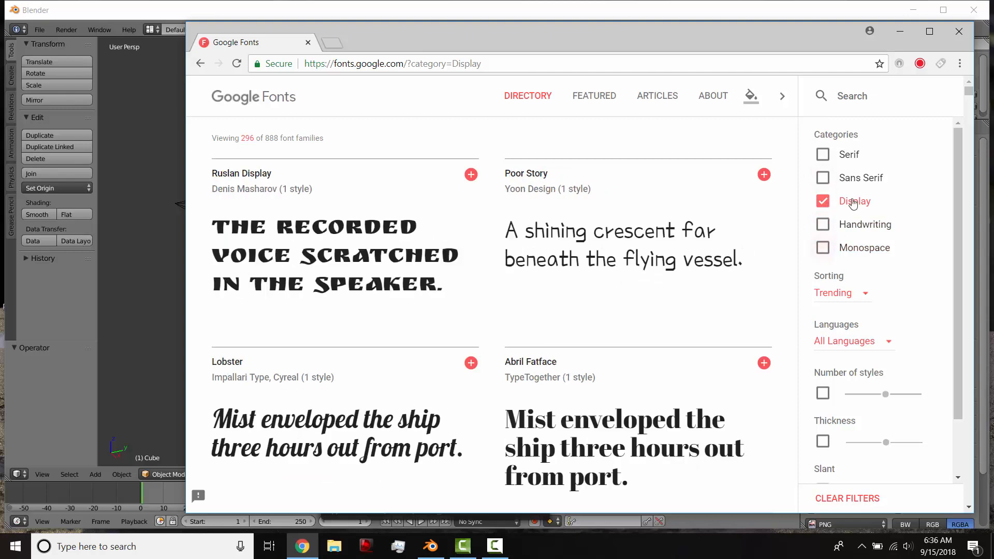
Add the Righteous, Bangers and Sigmar One font families from the Display list to the selection.
scroll(424, 287, "down", 10)
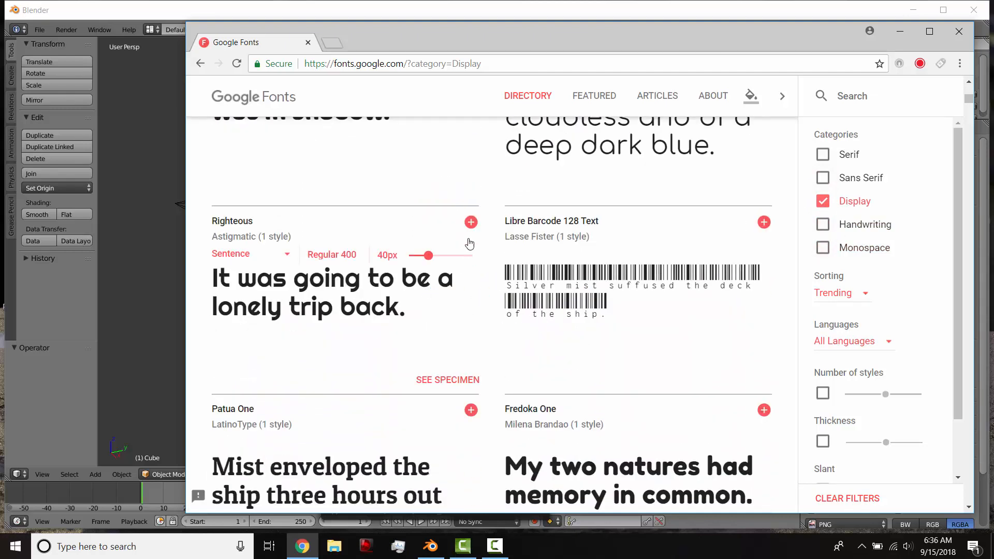
left_click(472, 224)
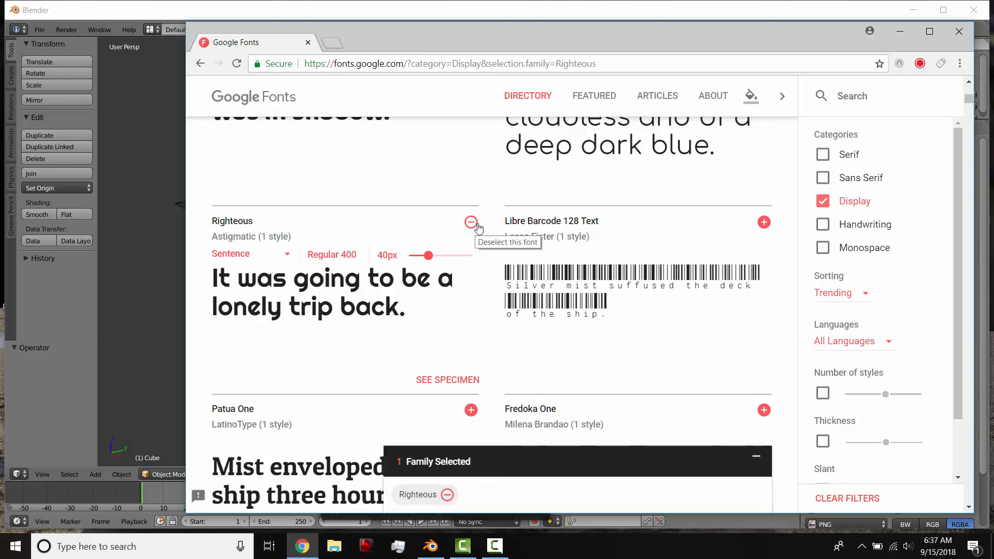
scroll(478, 254, "down", 10)
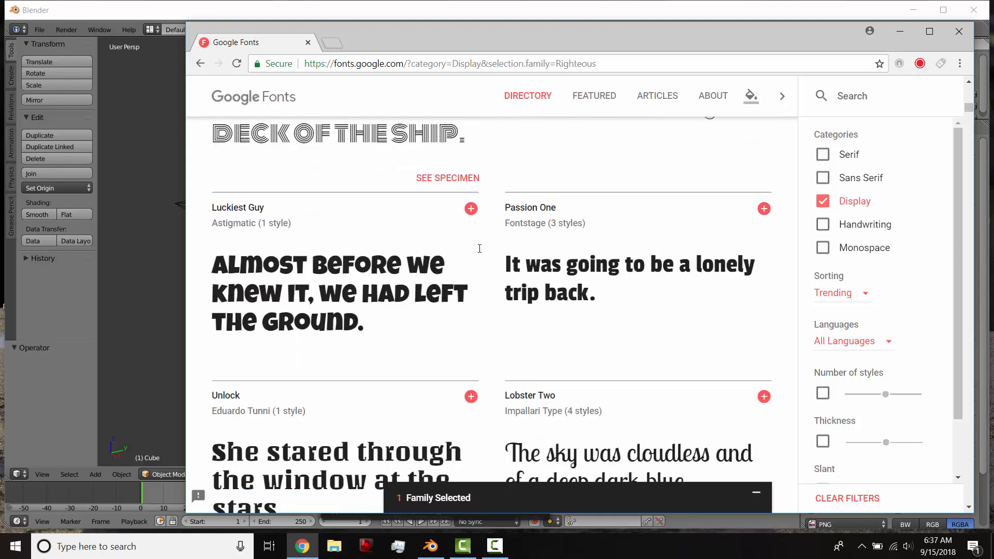
scroll(479, 258, "down", 5)
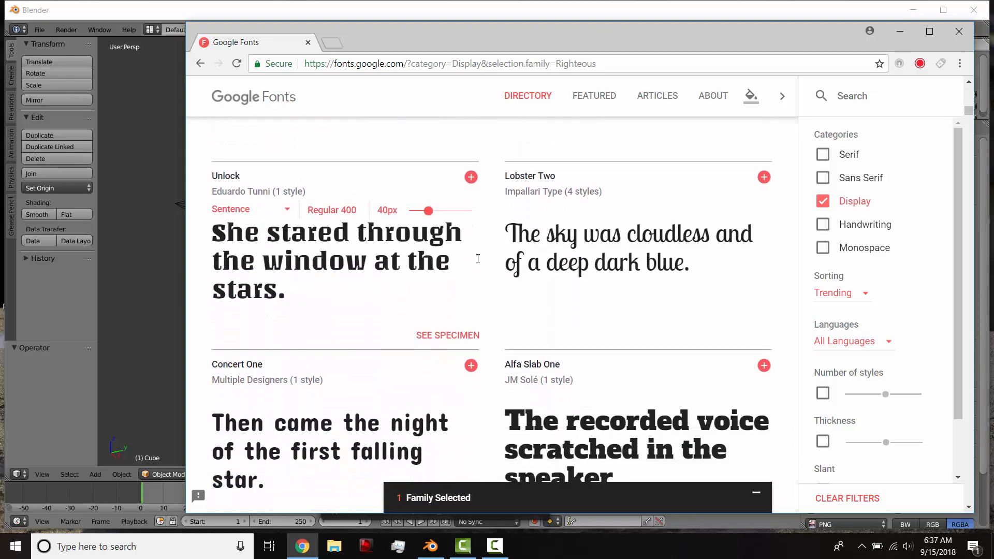
scroll(479, 262, "down", 3)
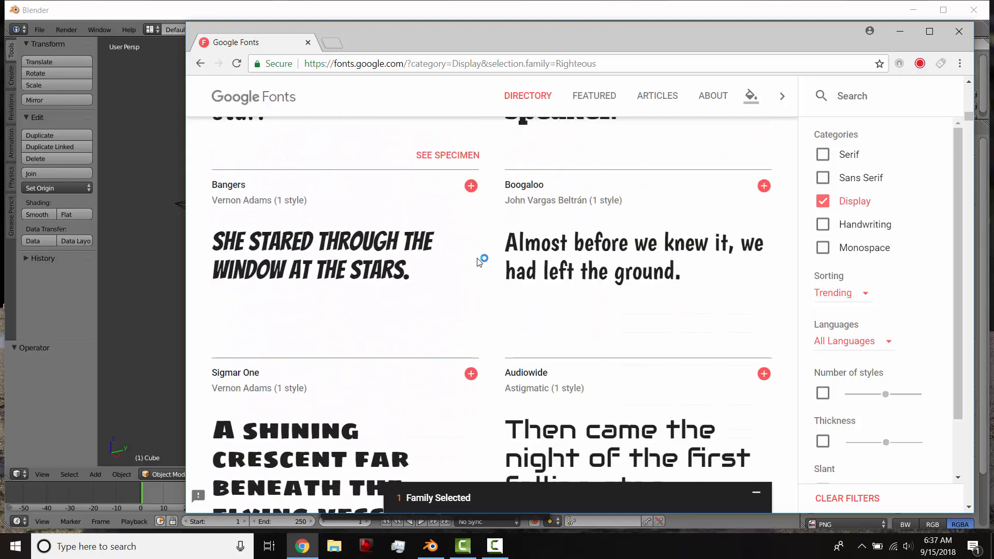
left_click(471, 186)
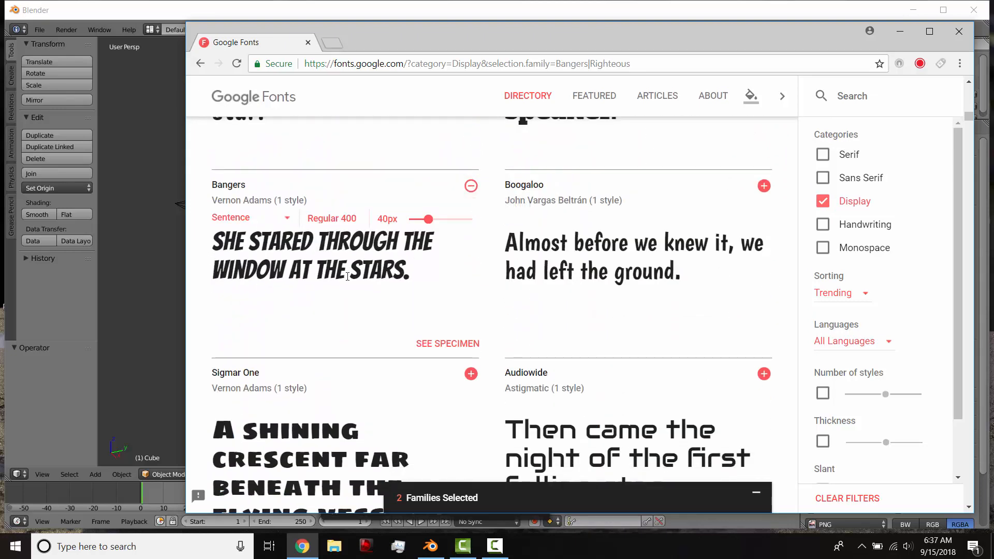
scroll(437, 278, "down", 3)
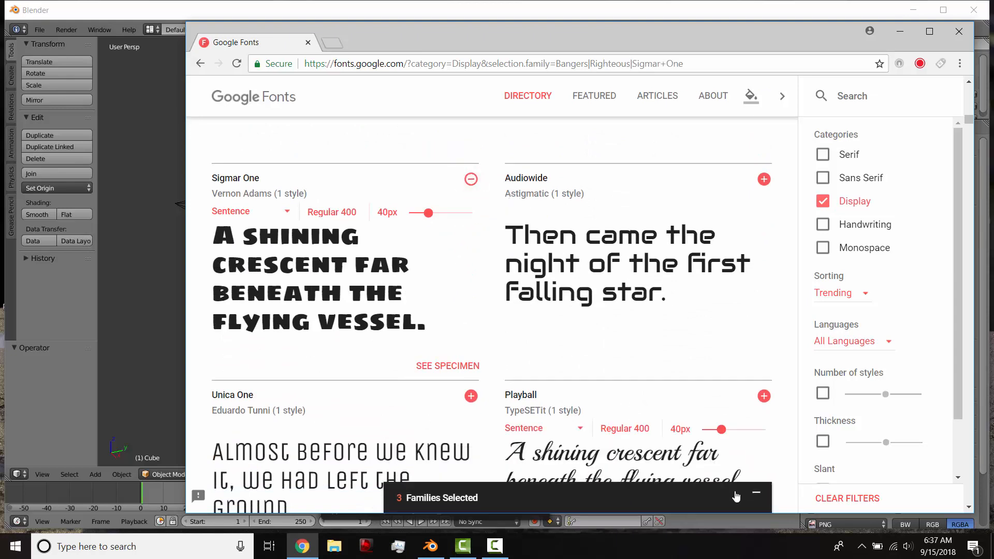
Download the selected font families and show fonts.zip in its folder.
left_click(755, 496)
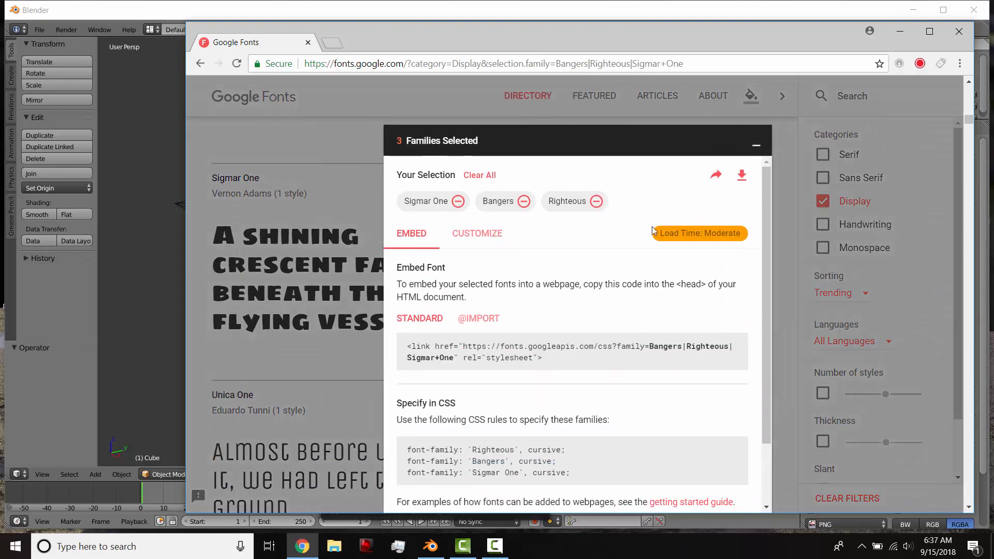
left_click(742, 178)
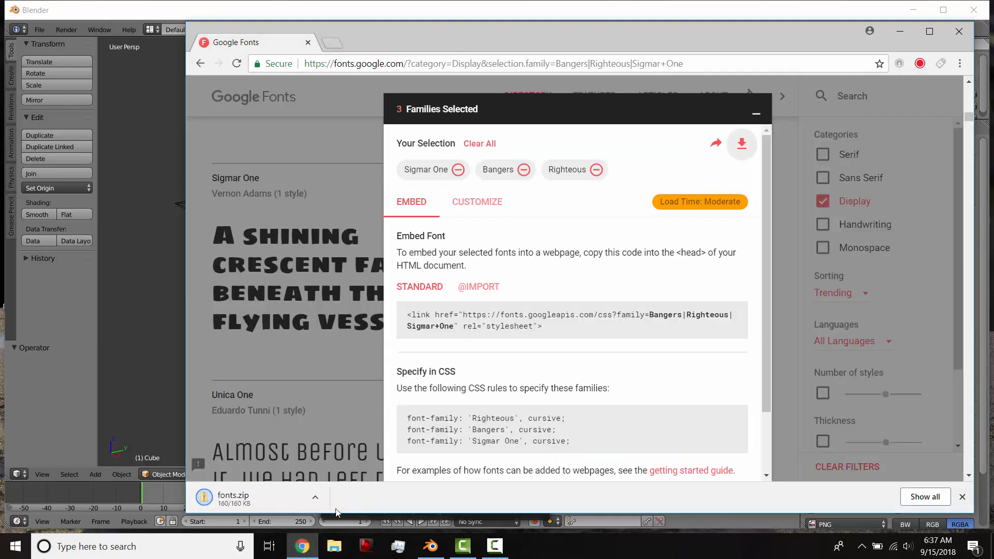
left_click(321, 498)
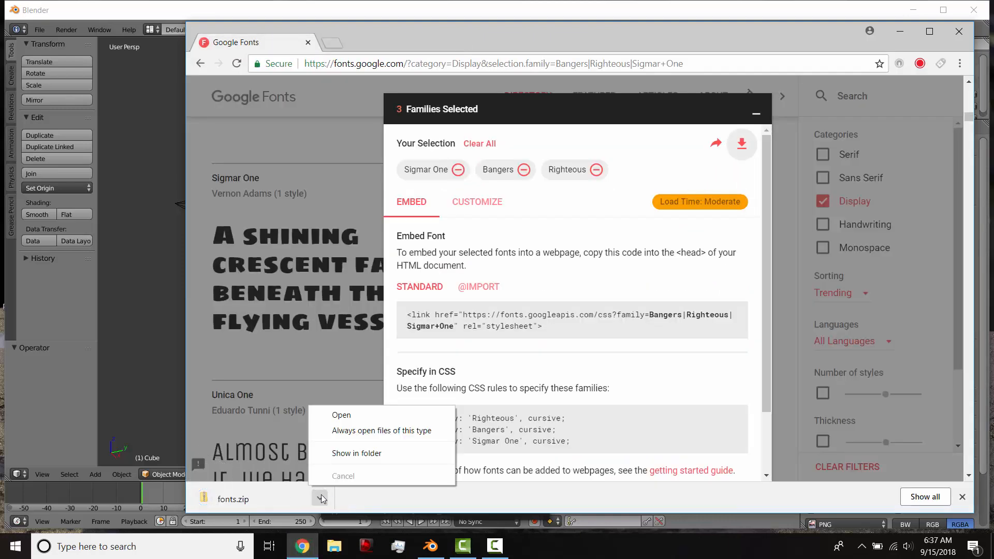
left_click(349, 451)
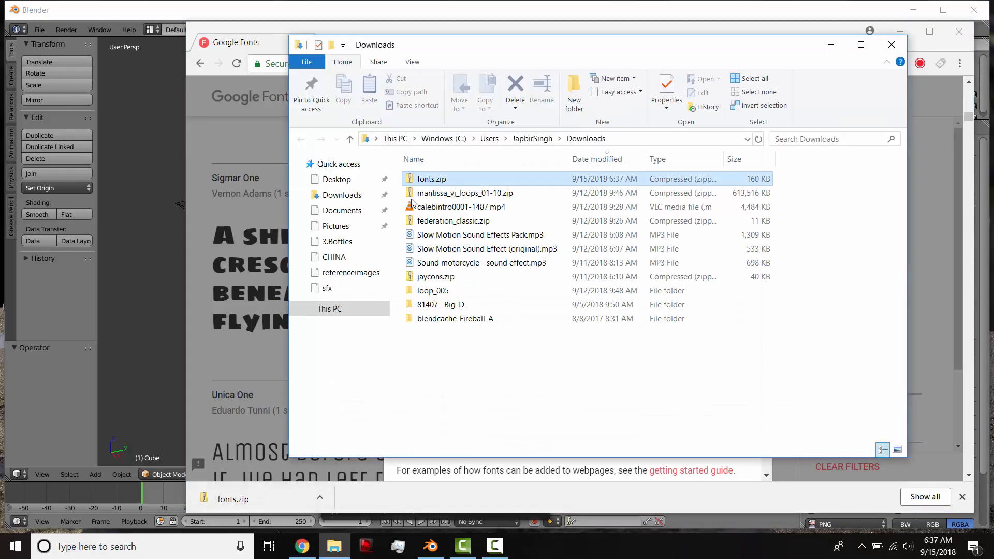
Extract fonts.zip to a fonts folder in Downloads and open the extracted Bangers folder.
right_click(425, 185)
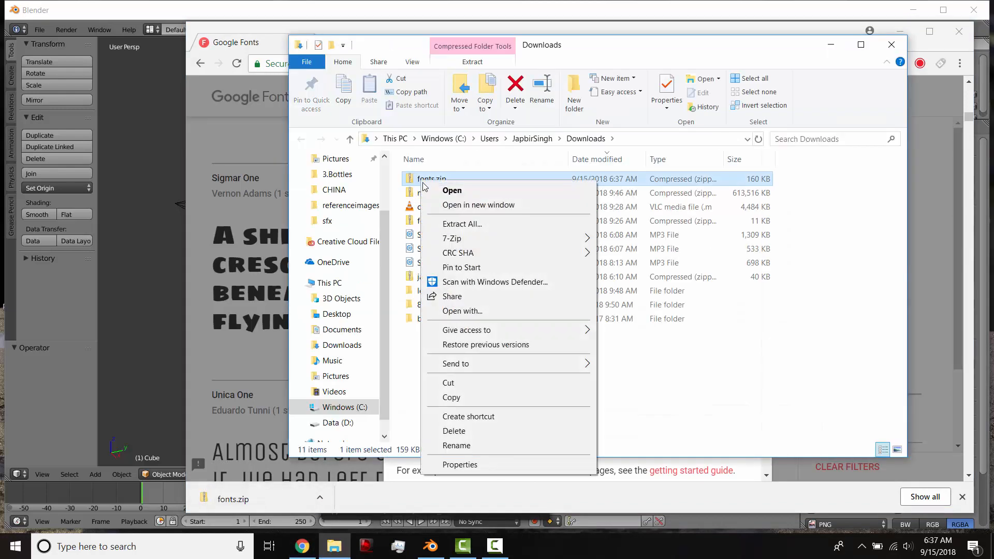
left_click(456, 223)
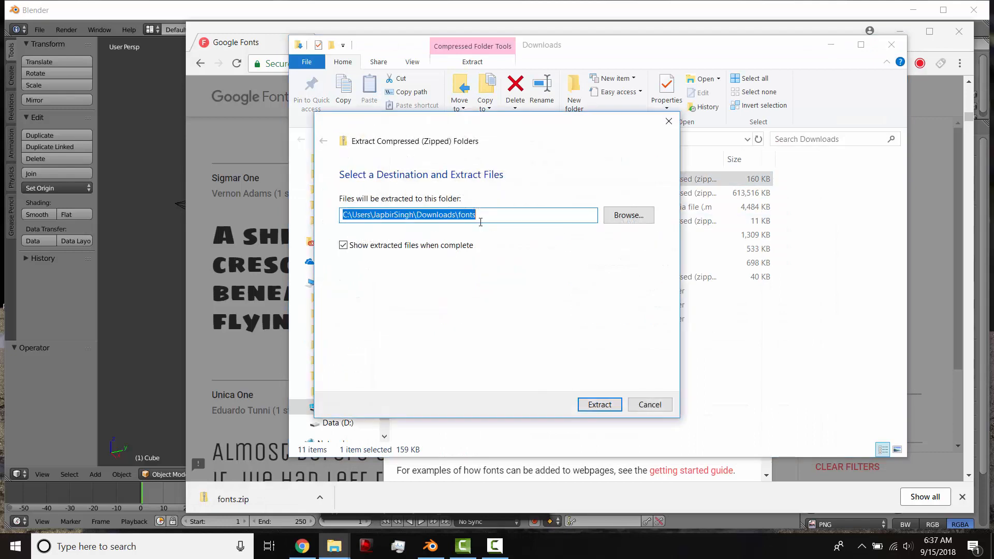
left_click(588, 403)
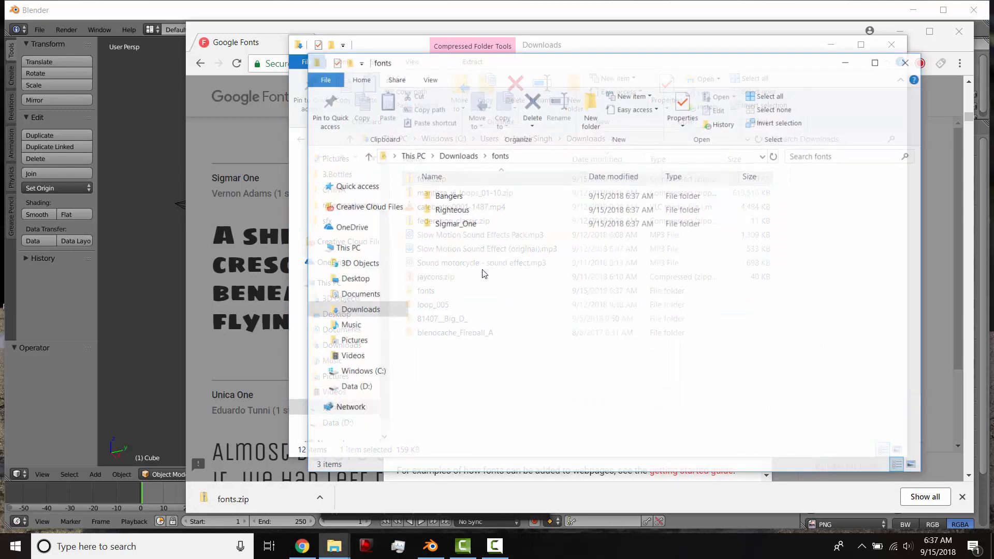
double_click(468, 197)
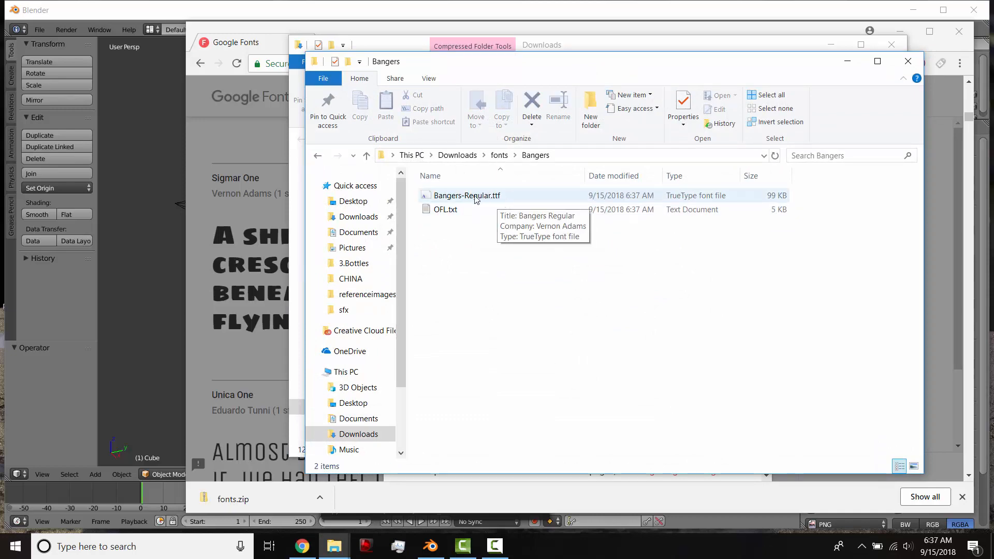
Switch to Blender and delete the default cube.
left_click(167, 272)
key("g")
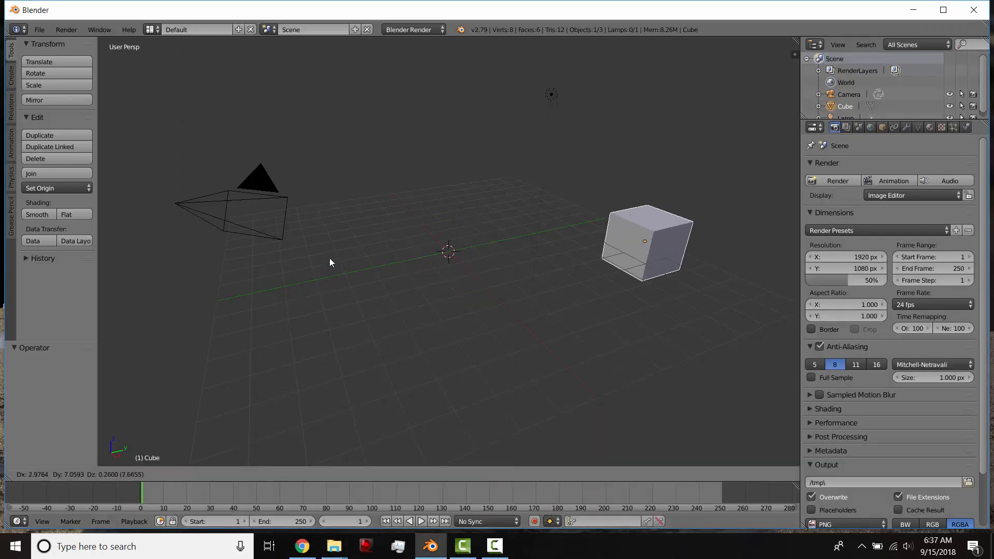
key("Escape")
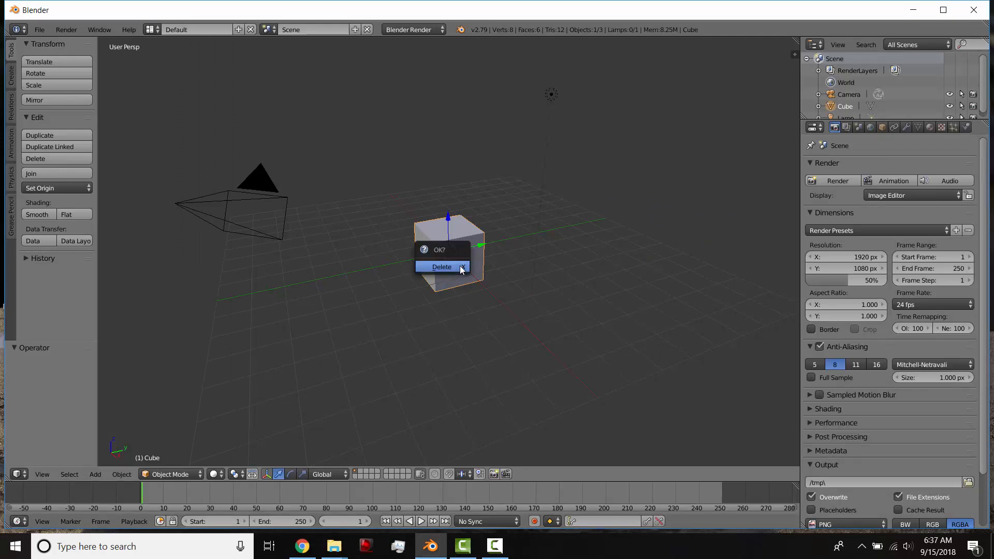
left_click(460, 265)
Start the Screencast Keys display in the 3D view.
key("n")
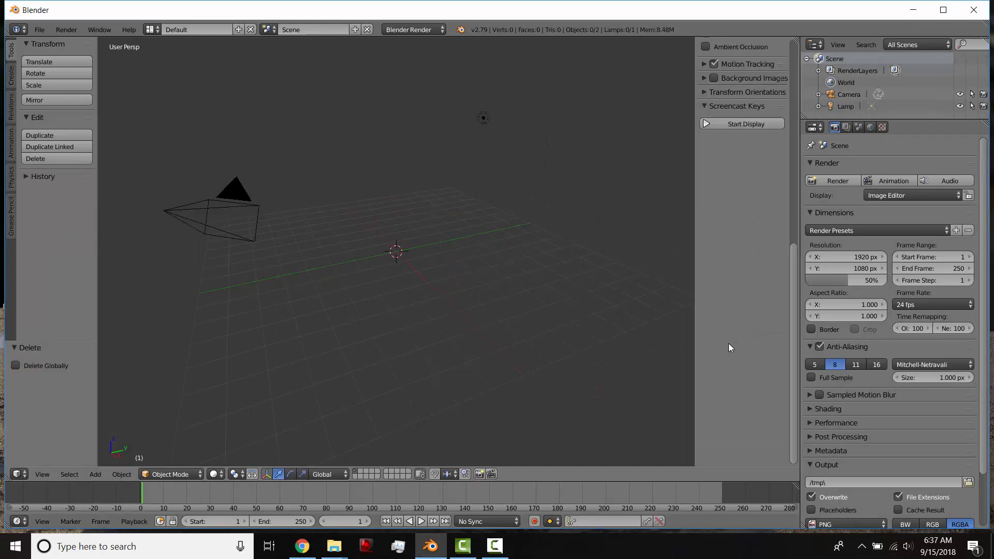
key("n")
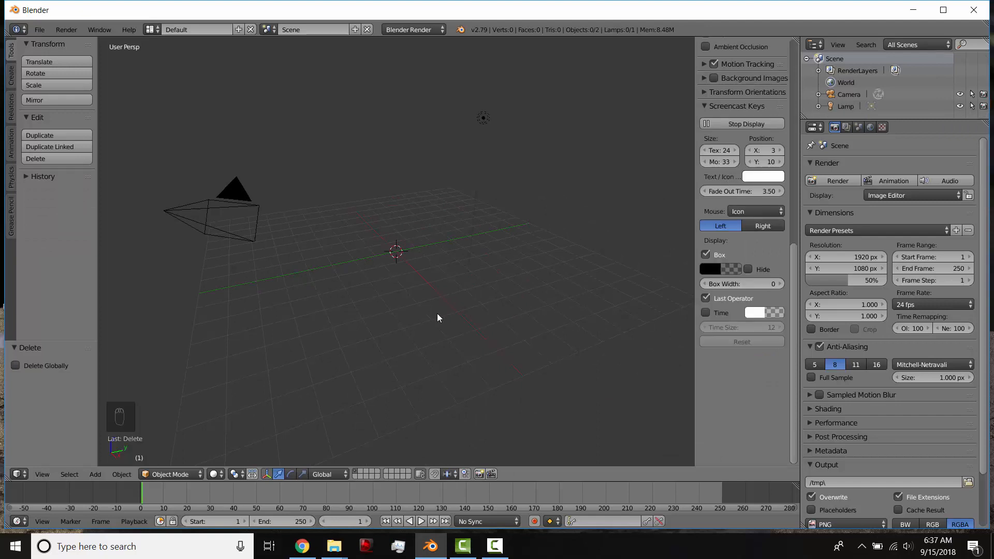
Add a text object at the world origin.
key("shift+a")
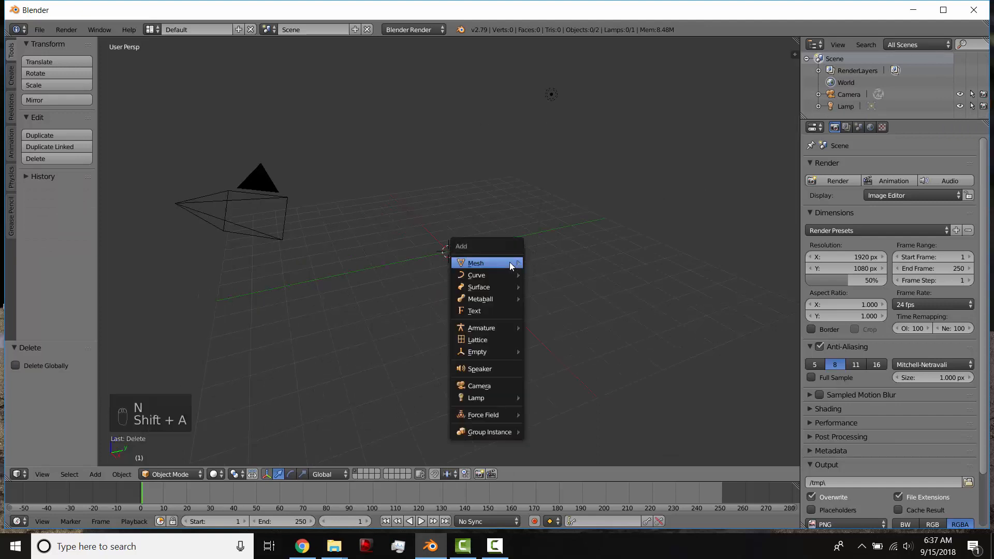
left_click(498, 312)
scroll(417, 288, "up", 5)
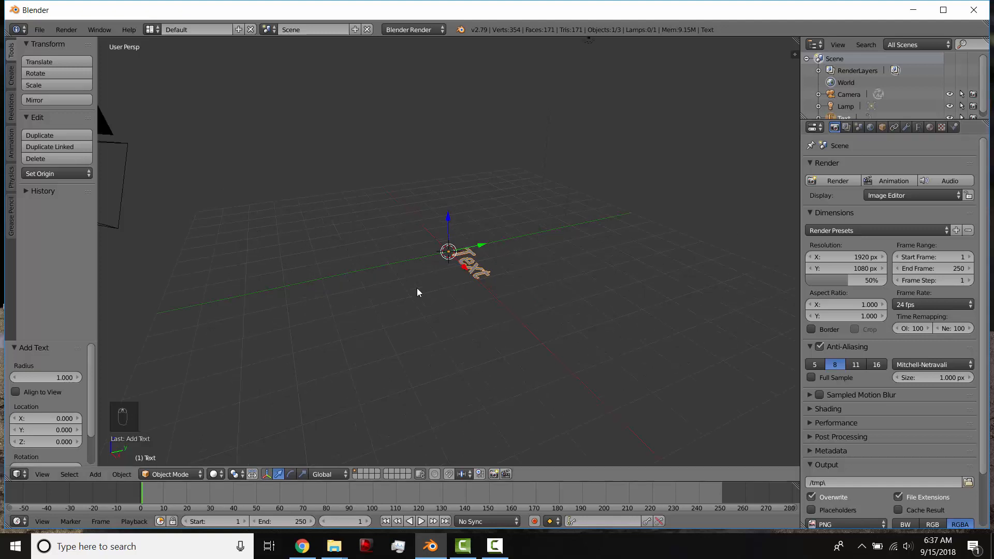
middle_click_drag(483, 268, 471, 297)
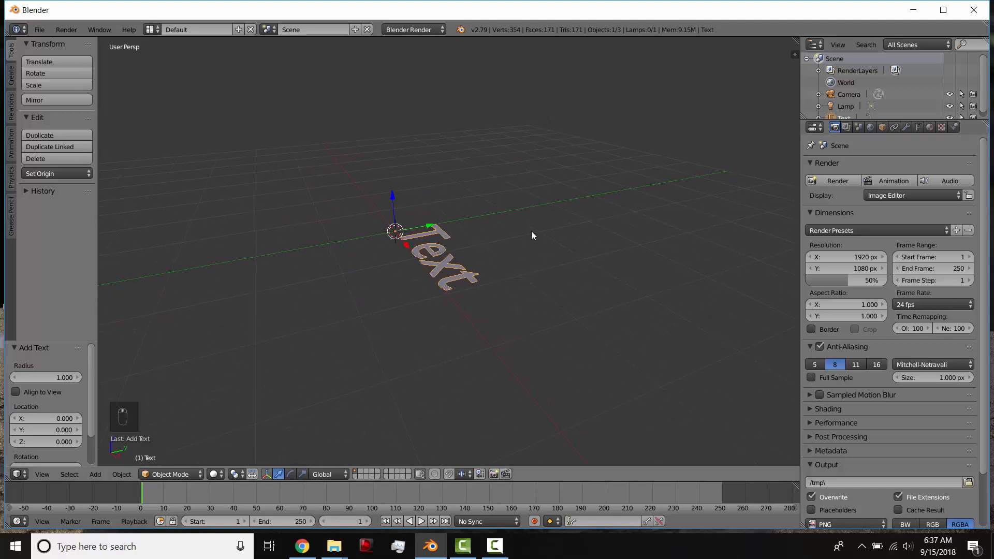
Start loading a font file for the text's Regular style and browse to the fonts folder in Downloads.
left_click(917, 128)
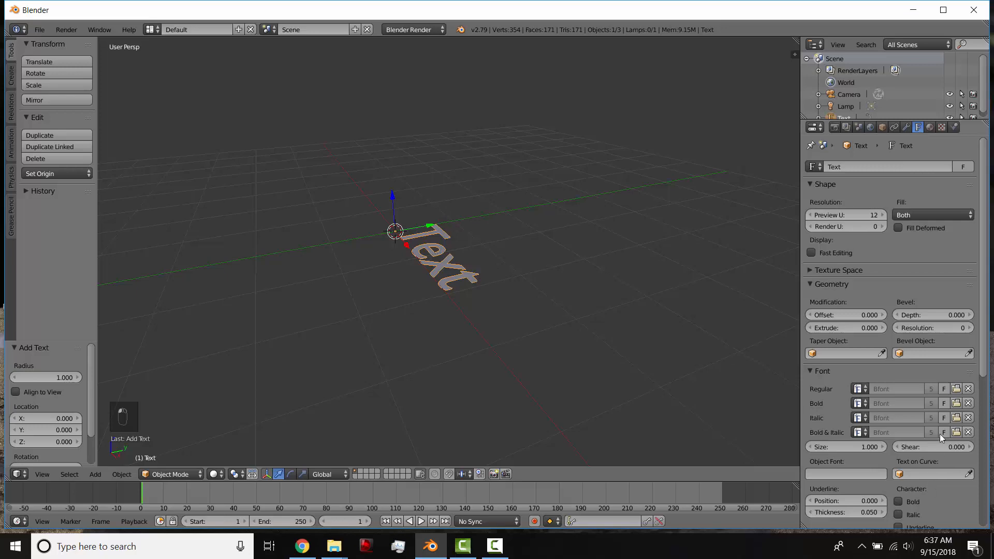
left_click(956, 389)
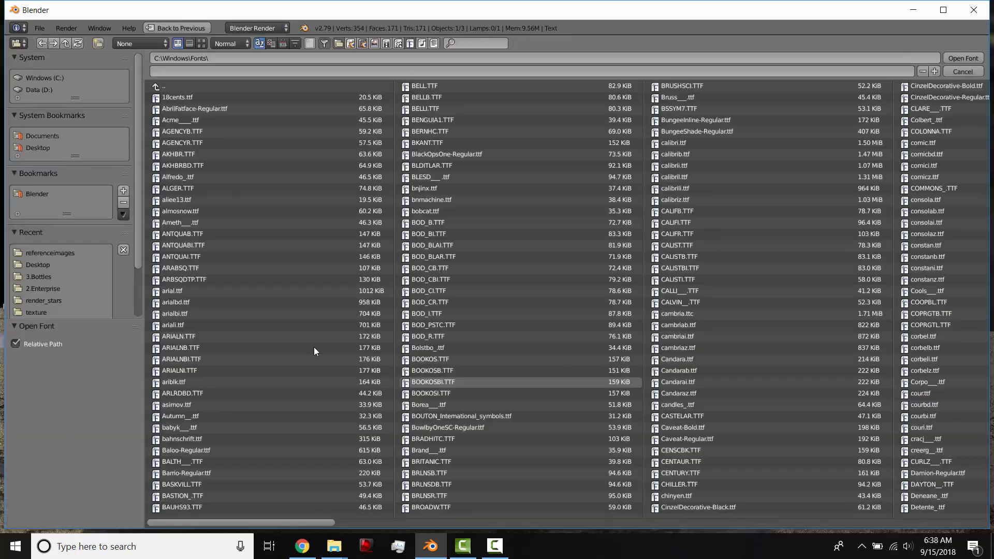
left_click(62, 138)
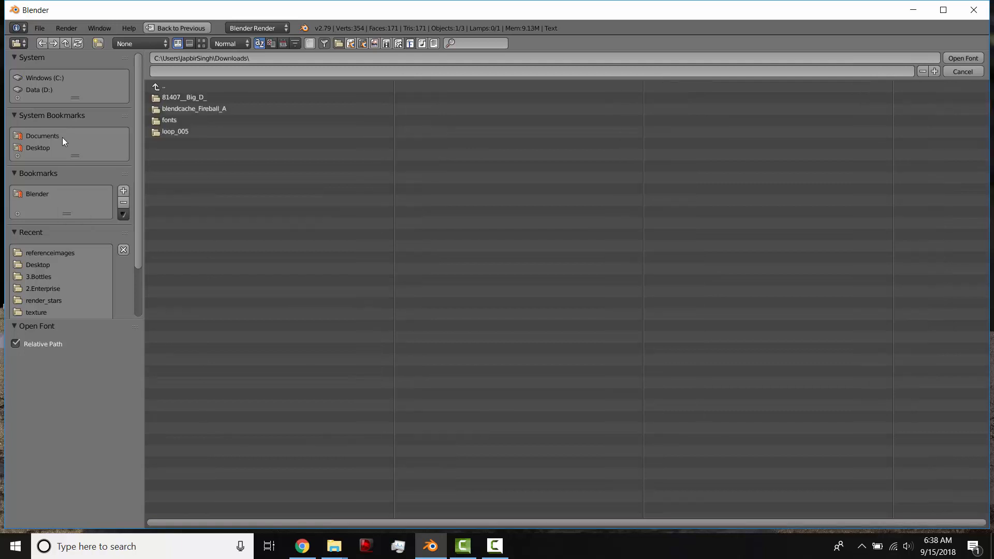
left_click(188, 121)
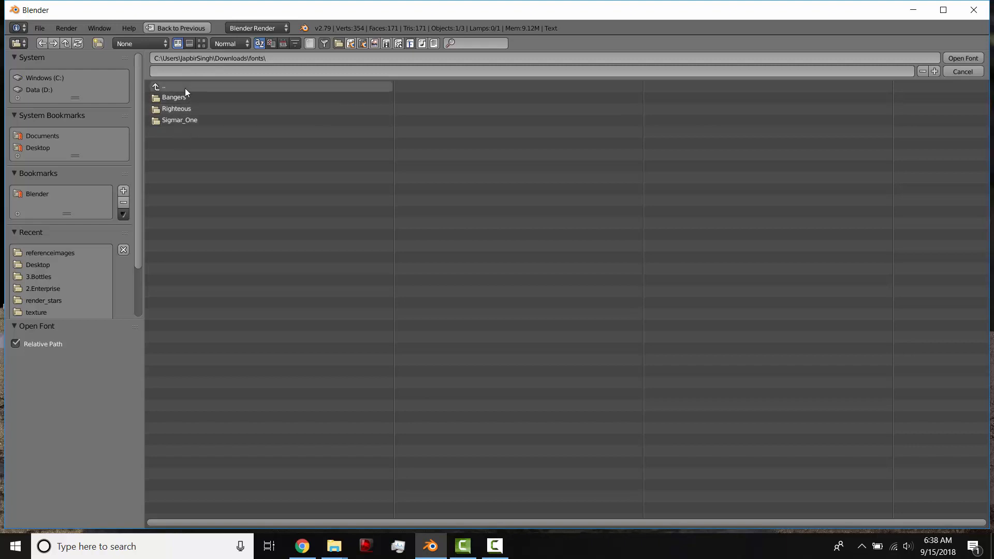
Set the file browser's recursion to One Level and show the font files as thumbnails.
left_click(125, 44)
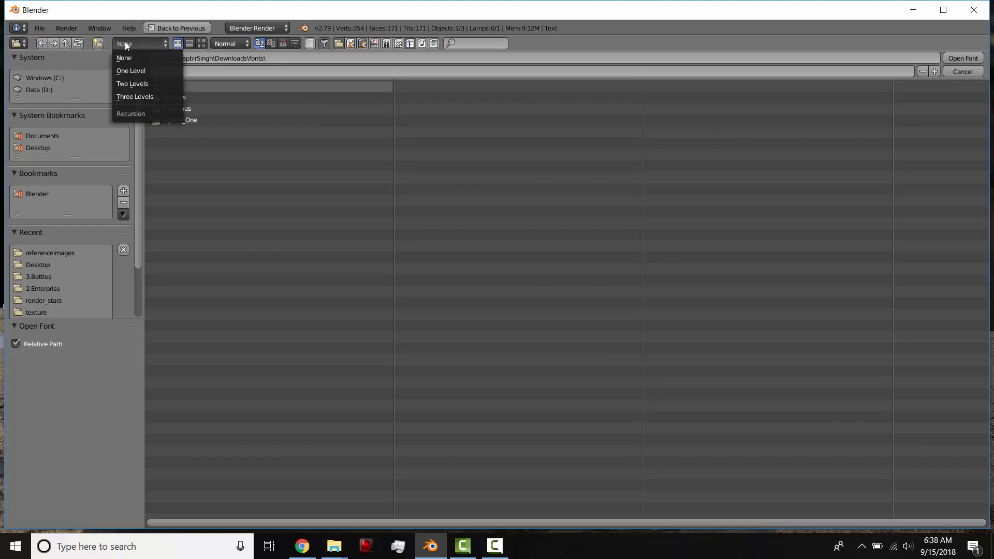
left_click(133, 70)
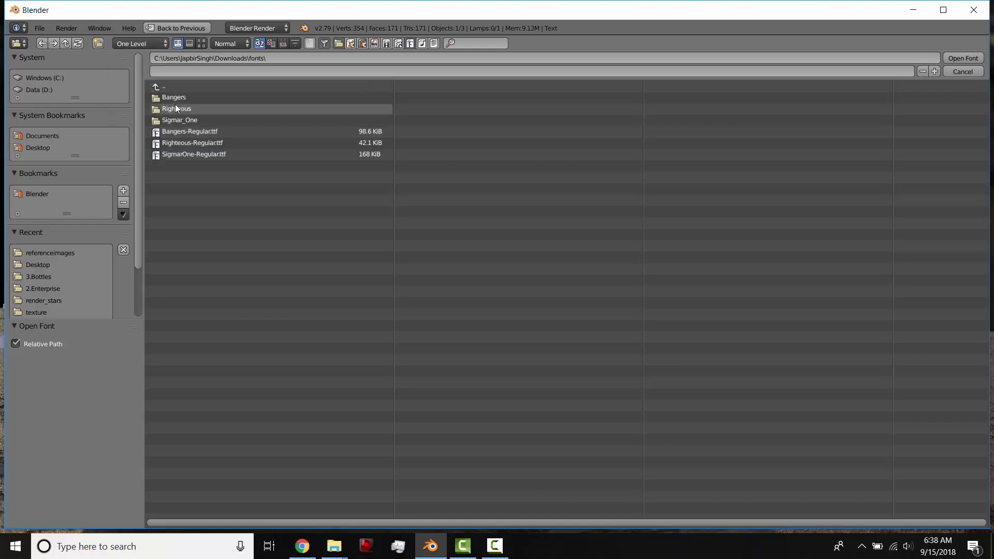
left_click(202, 45)
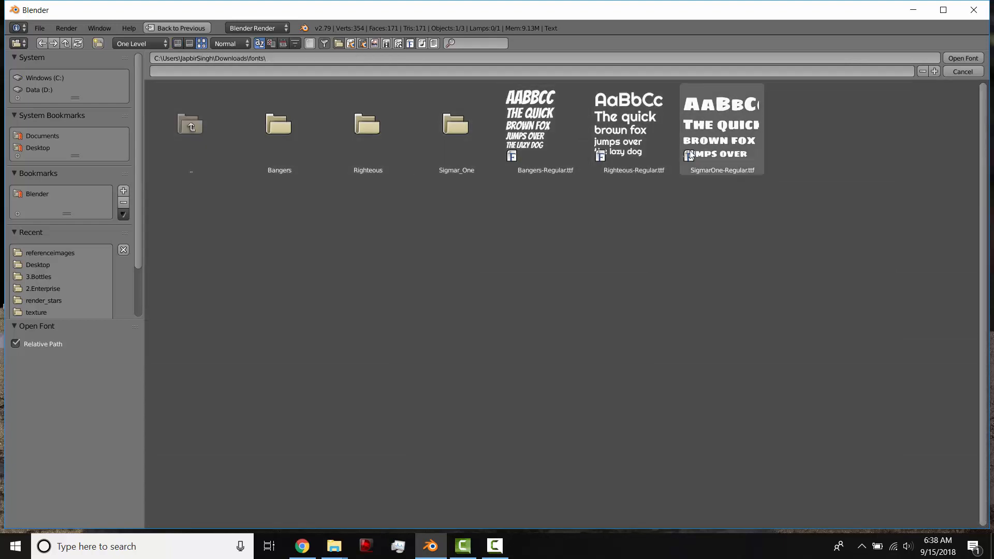
Load Bangers-Regular.ttf as the text object's Regular font.
left_click(544, 129)
left_click(962, 58)
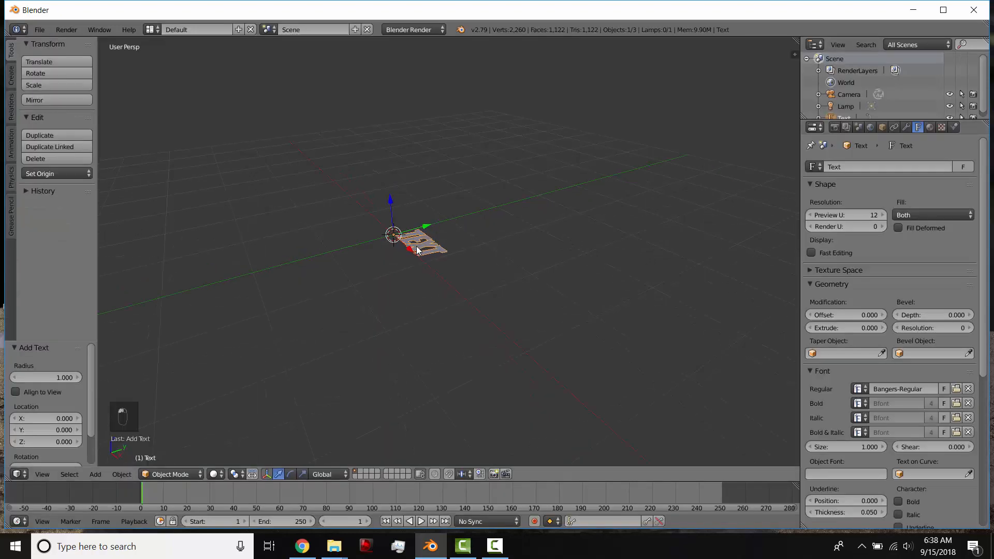
scroll(486, 306, "up", 4)
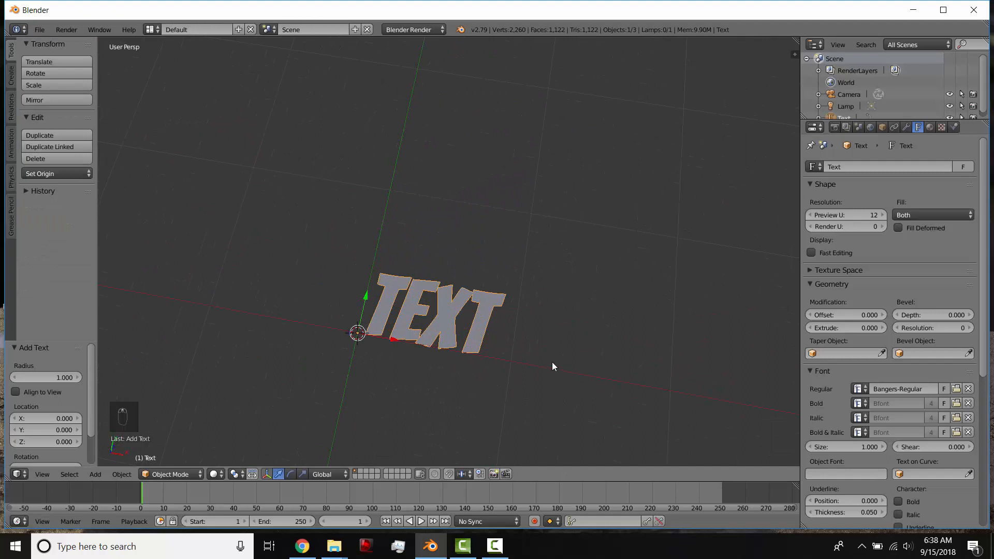
middle_click_drag(552, 366, 505, 313)
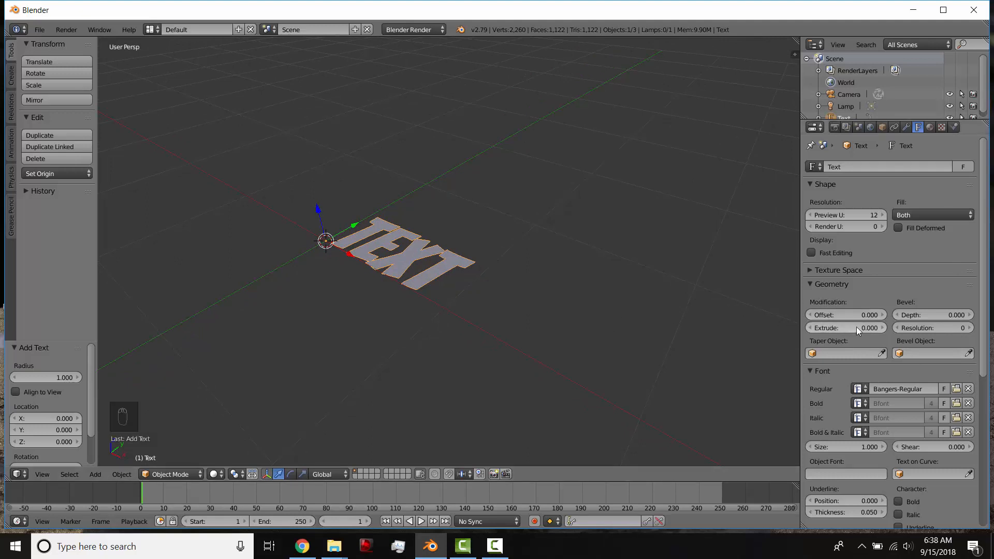
Try extrude depths of 1 and 0.02 on the text object.
left_click_drag(842, 330, 869, 330)
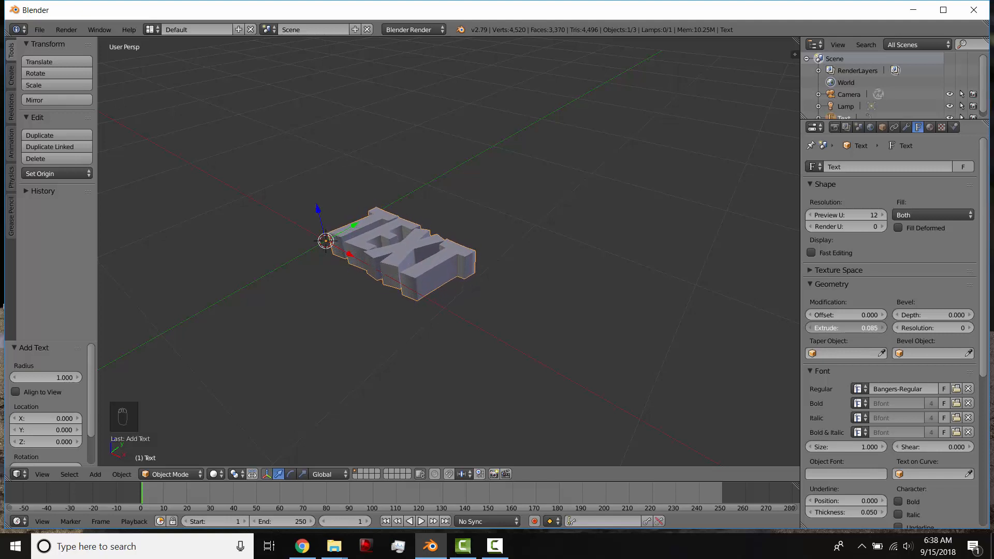
left_click(882, 326)
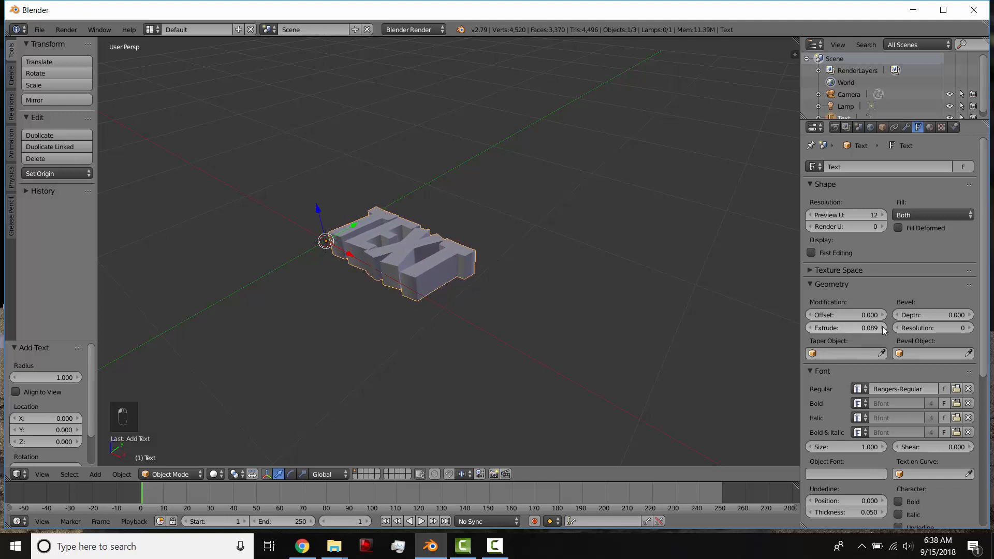
left_click(871, 326)
type("1")
key("Return")
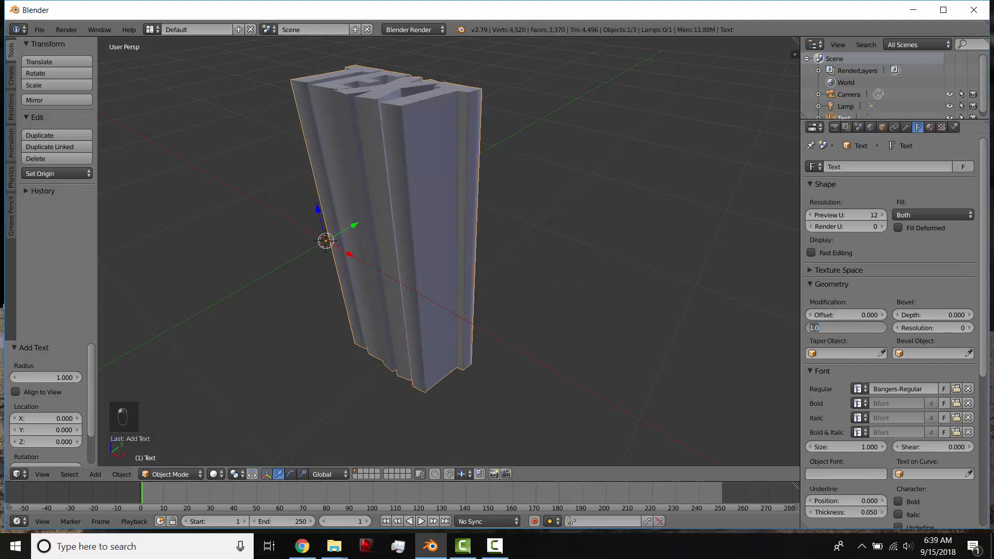
type(".02")
key("Return")
Set the text's Extrude value to about 0.157 and check the thickened letters from several angles.
left_click_drag(873, 329, 887, 329)
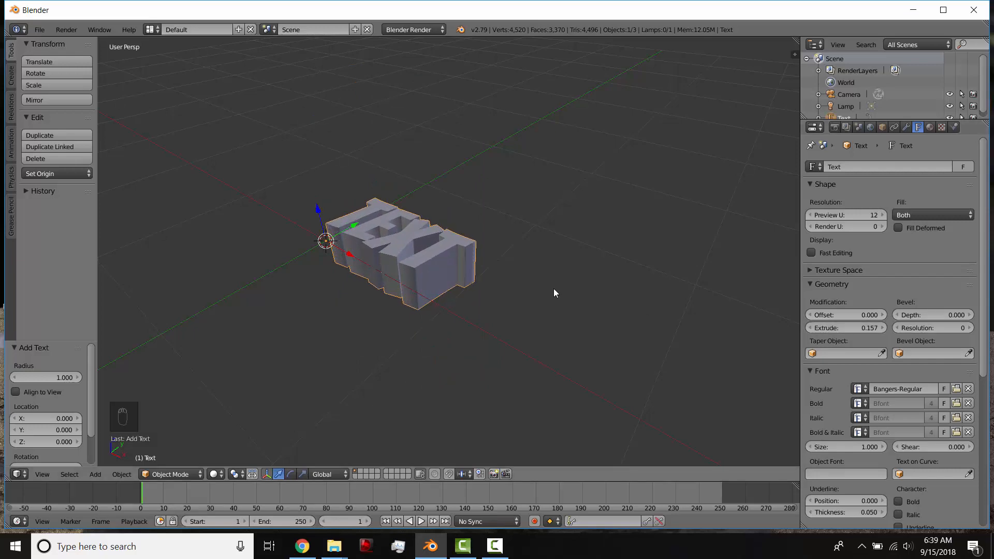
scroll(554, 293, "up", 5)
middle_click_drag(554, 293, 503, 256)
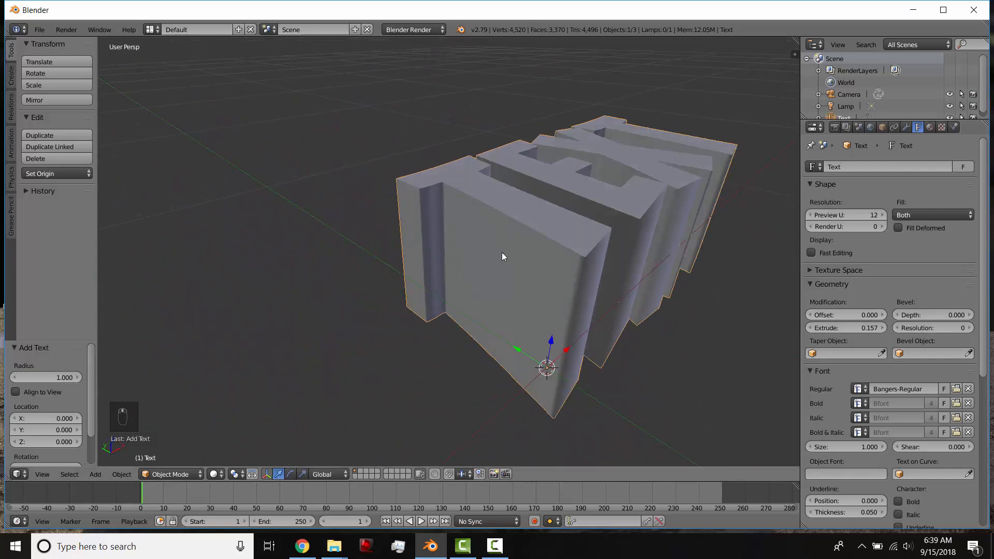
scroll(442, 200, "up", 3)
scroll(541, 247, "down", 5)
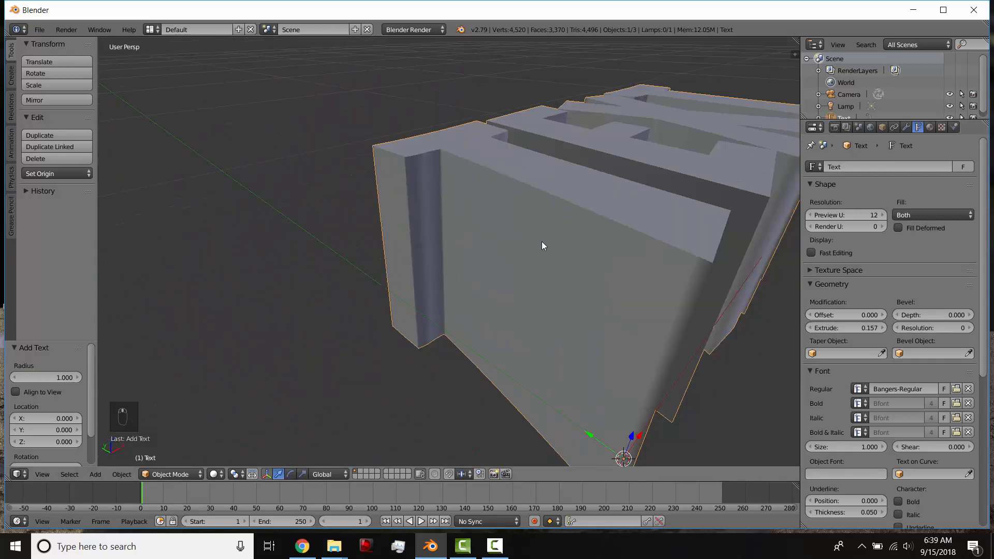
middle_click_drag(565, 251, 740, 281)
middle_click_drag(476, 296, 479, 305)
middle_click_drag(625, 316, 601, 316)
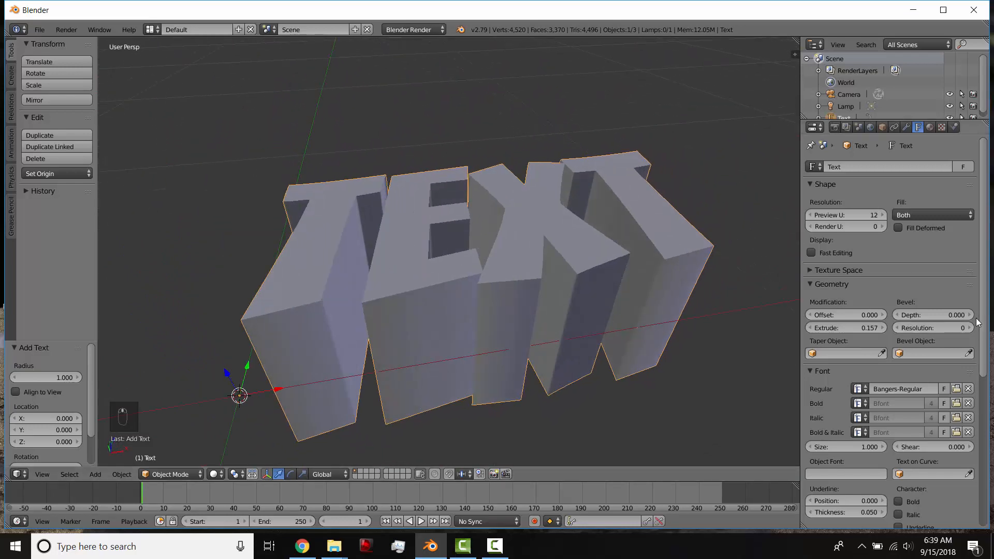
Give the extruded text a bevel with a depth of about 0.008 and inspect the letter edges.
middle_click_drag(338, 306, 361, 309)
middle_click_drag(496, 317, 478, 314)
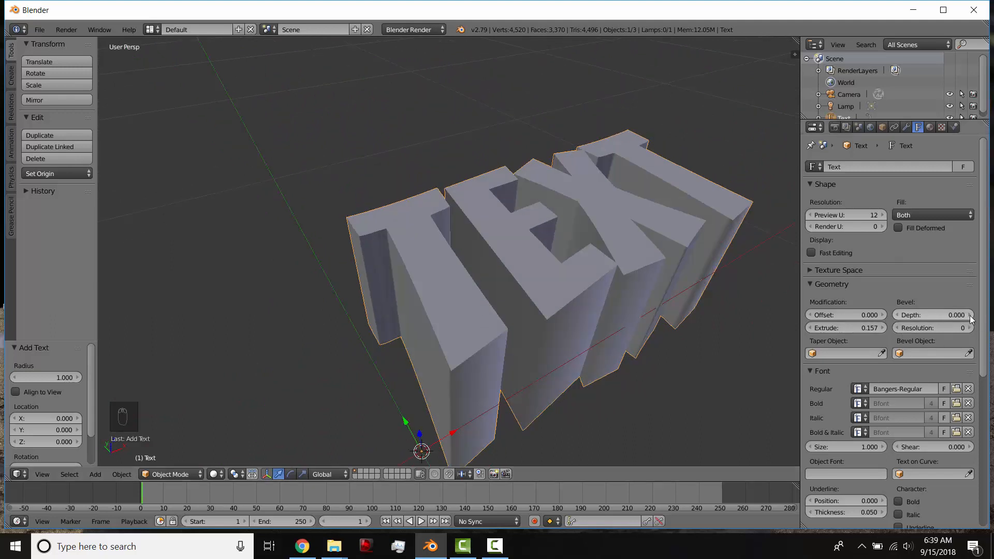
left_click_drag(971, 318, 977, 319)
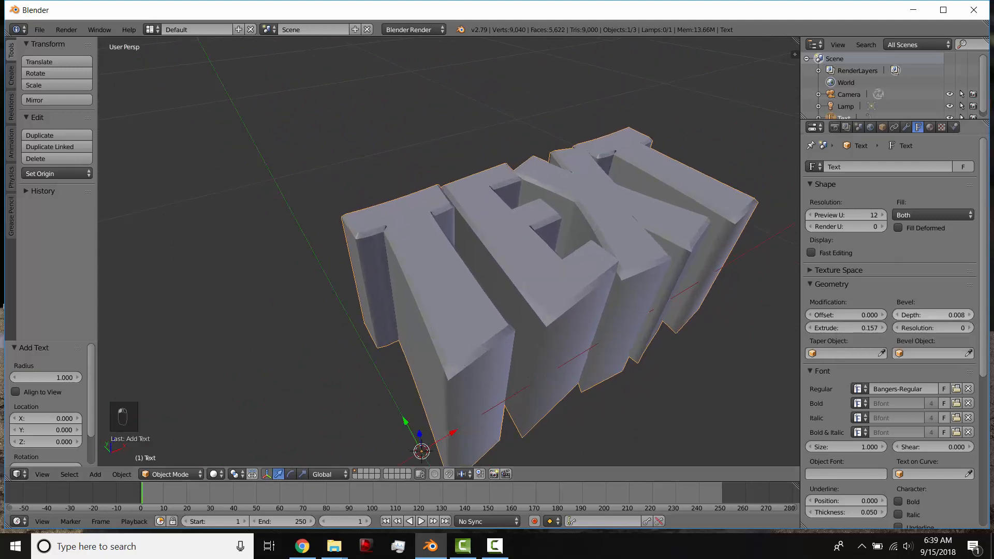
middle_click_drag(508, 390, 523, 370)
scroll(588, 337, "up", 2)
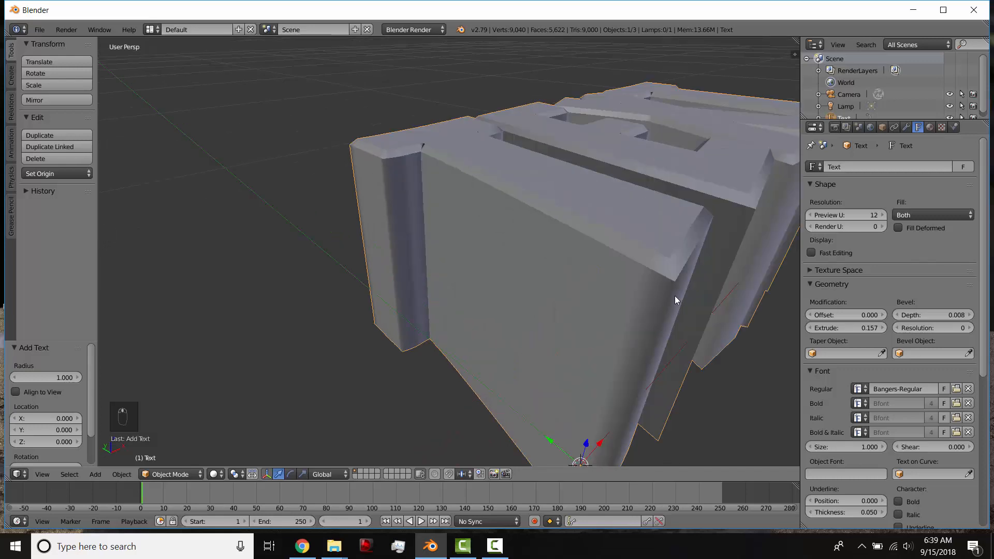
middle_click_drag(675, 296, 669, 290)
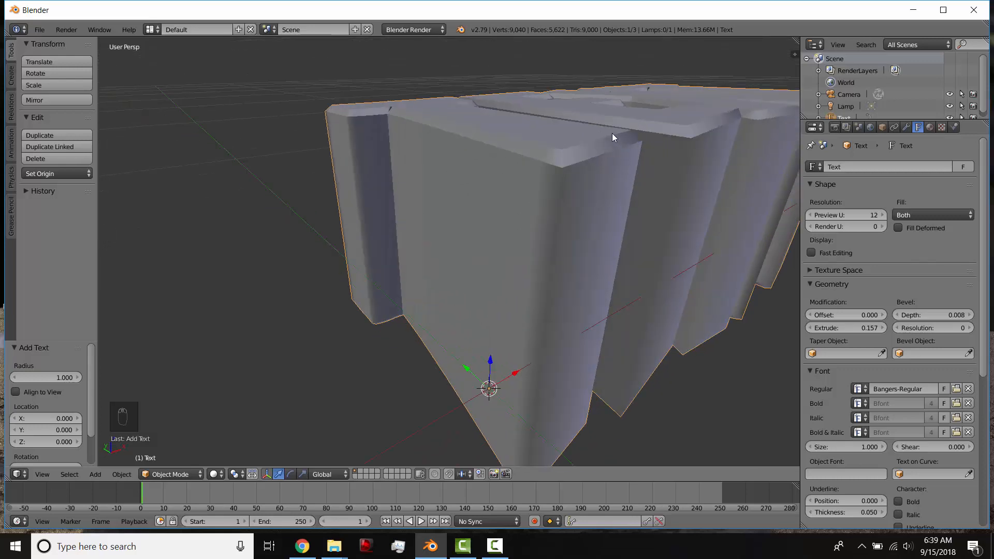
Try a bevel resolution of 6 on the text and inspect the rounded letter edges.
left_click(970, 328)
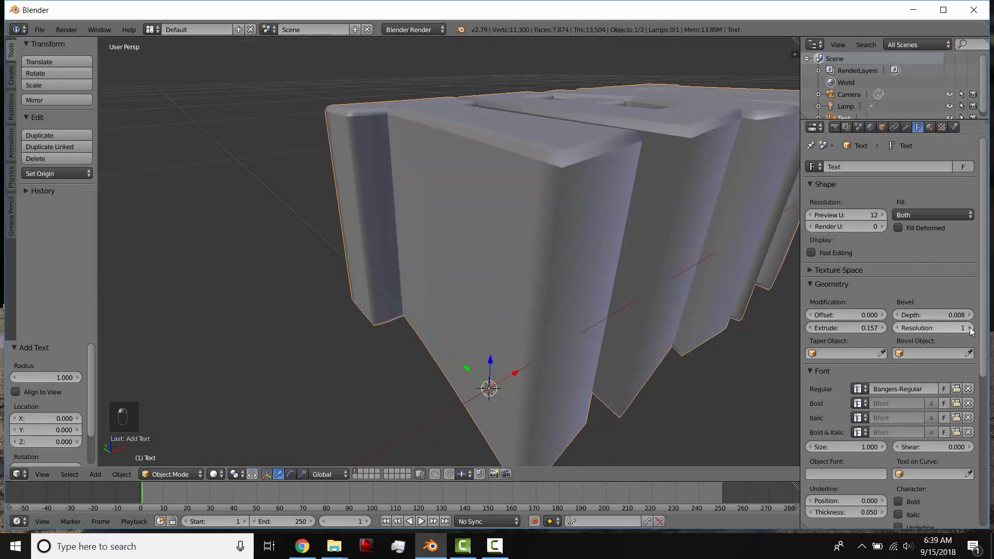
left_click(969, 328)
left_click(969, 328)
left_click(970, 328)
left_click(970, 329)
left_click(969, 328)
middle_click_drag(521, 208, 478, 255)
scroll(468, 270, "up", 2)
scroll(456, 267, "down", 5)
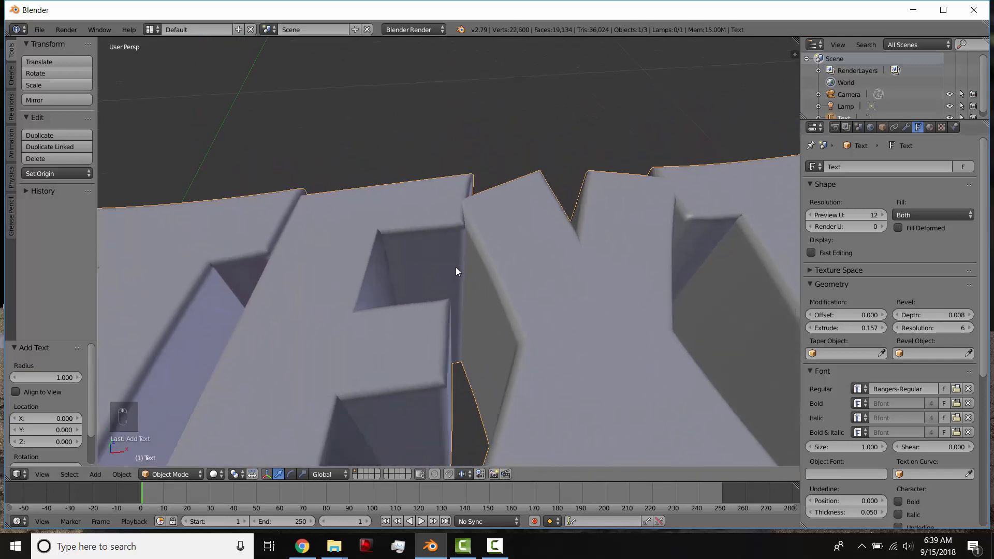
Reset the text's bevel resolution to 0.
left_click(902, 328)
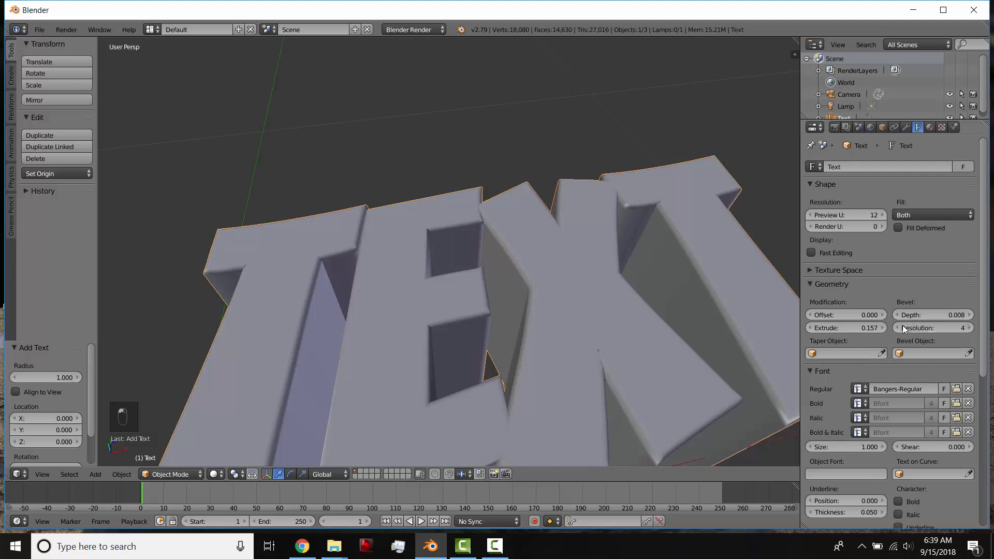
type("0")
key("Return")
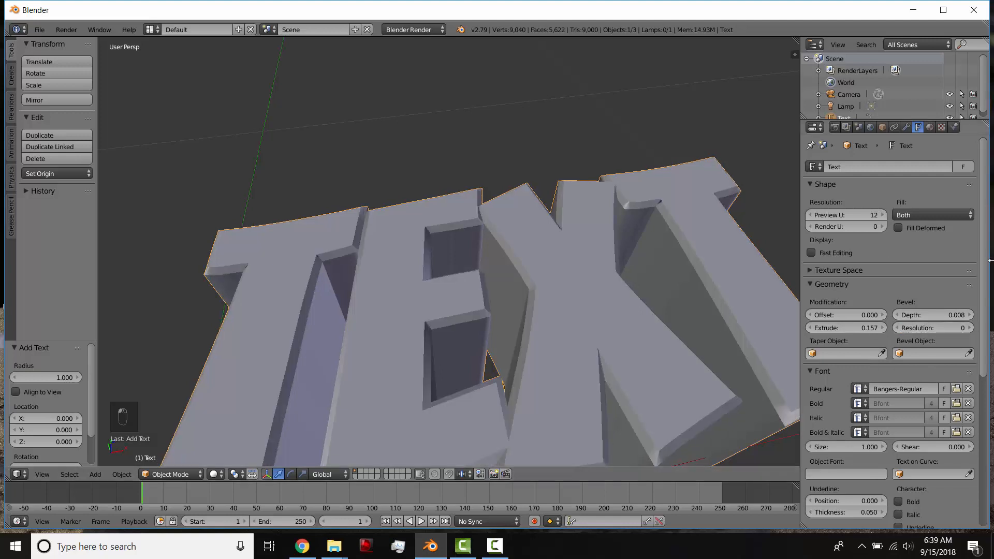
Set the text's bevel depth to about 0.011 and its bevel resolution to 3.
left_click_drag(955, 322, 988, 329)
scroll(385, 256, "down", 8)
mouse_move(440, 295)
middle_mouse_down()
mouse_move(443, 275)
mouse_move(408, 282)
mouse_move(443, 310)
middle_mouse_up()
scroll(411, 282, "up", 6)
scroll(437, 288, "down", 8)
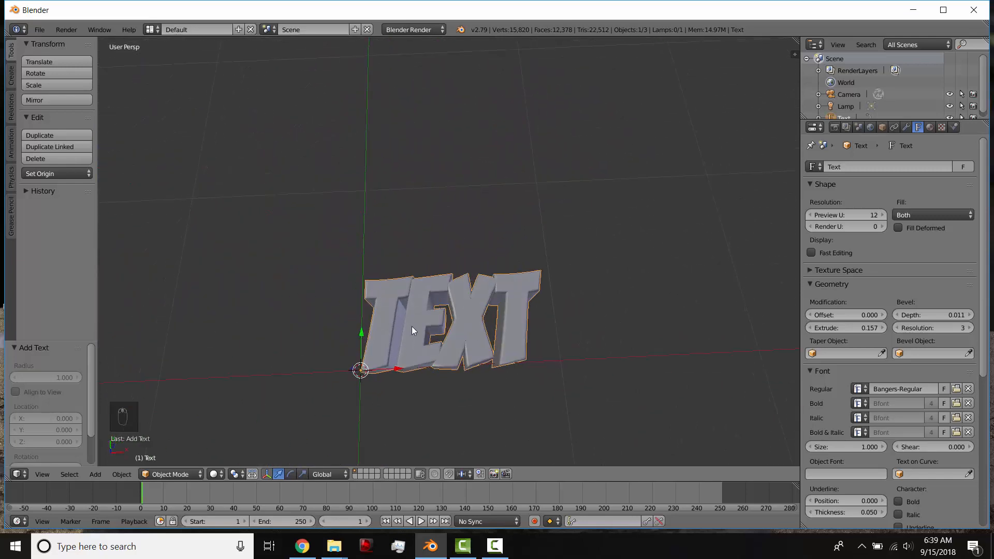
middle_click_drag(529, 357, 685, 346)
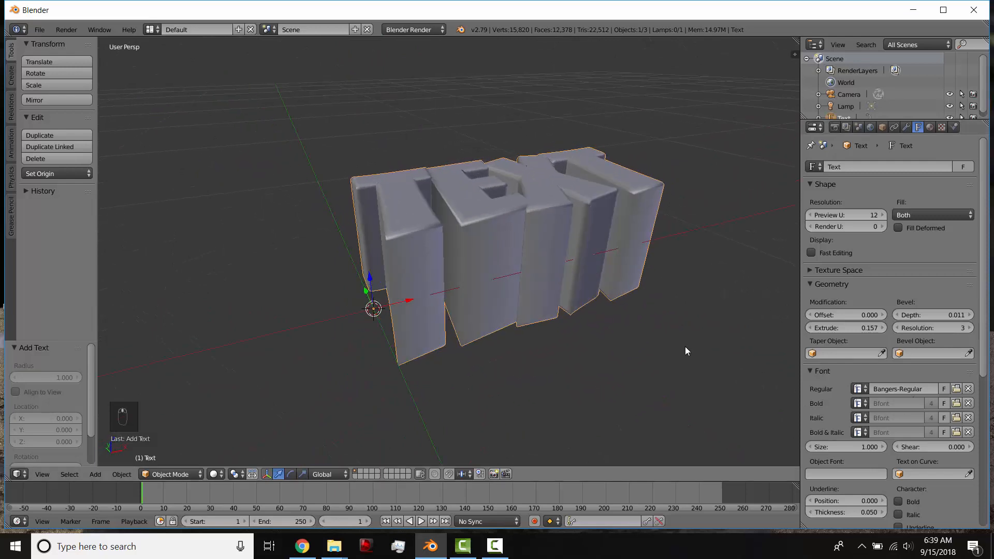
scroll(621, 352, "down", 2)
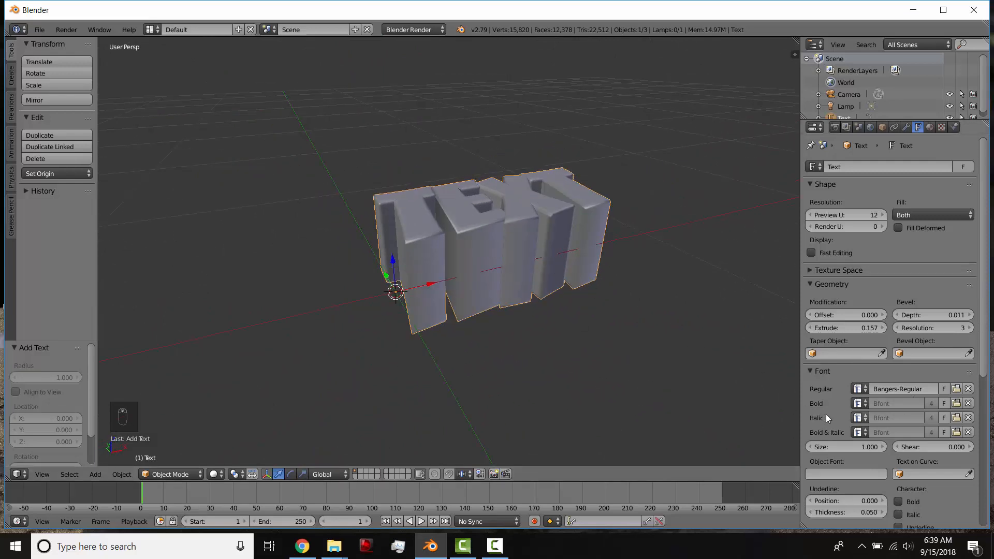
middle_click_drag(693, 301, 559, 338)
key("s")
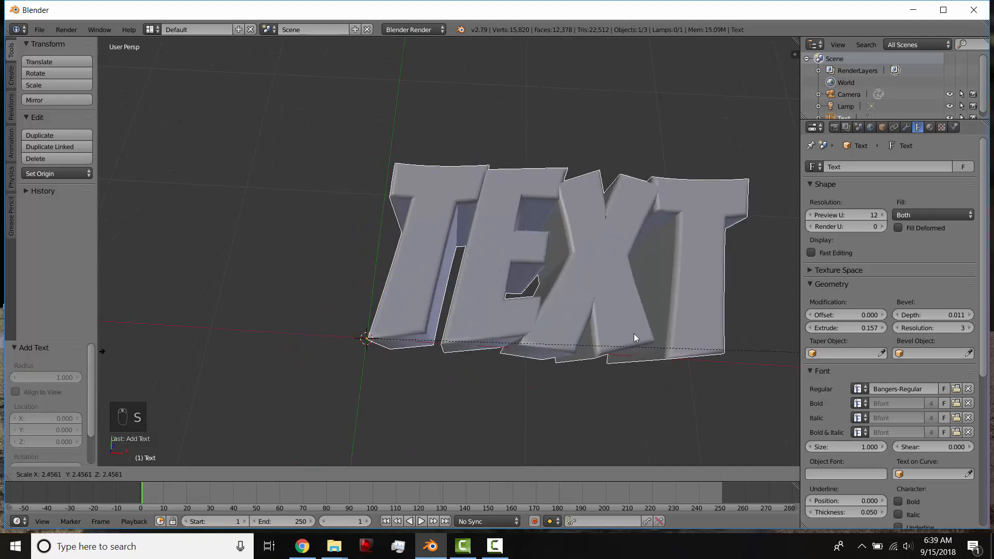
right_click(592, 328)
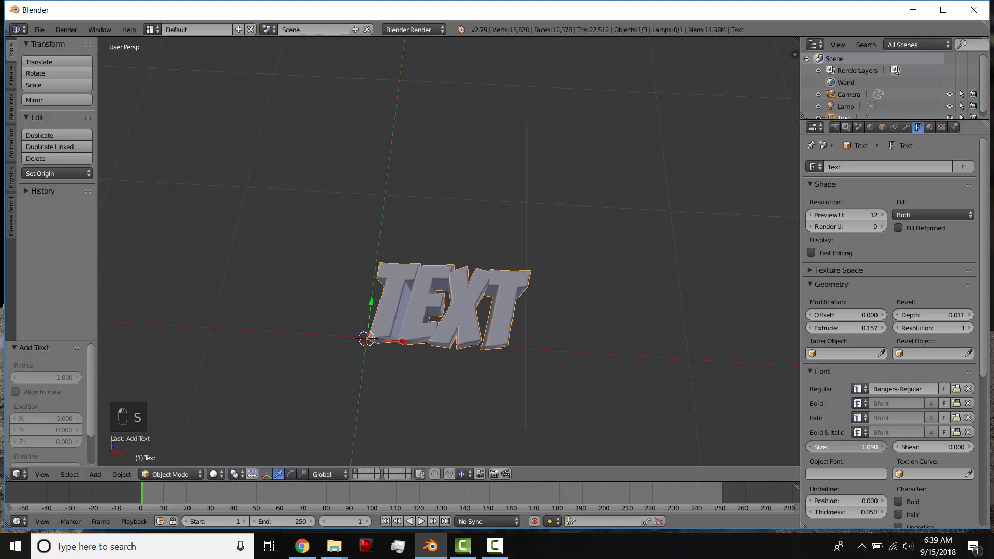
Set the text's font size to 1.570, trying a shear of 1 and returning the shear to 0.
left_click_drag(852, 447, 963, 447)
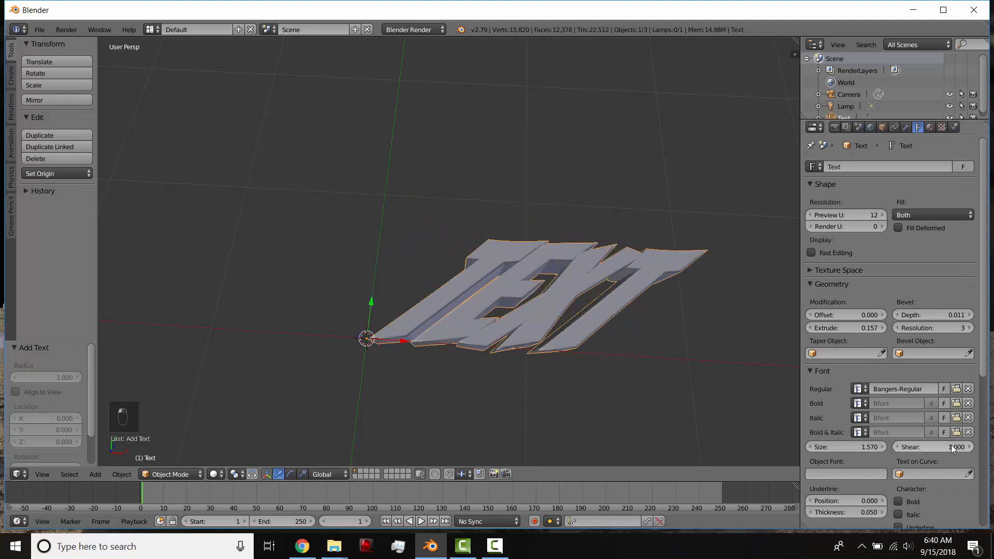
left_click(948, 446)
key("Return")
scroll(694, 377, "down", 3)
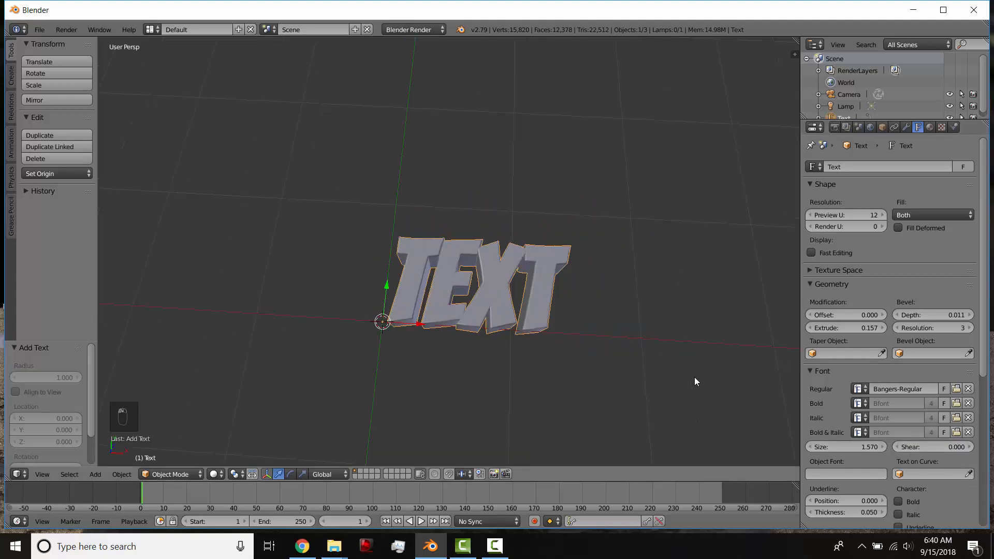
Try the Center and Right horizontal alignments on the text, and return the alignment to Left.
scroll(835, 384, "down", 5)
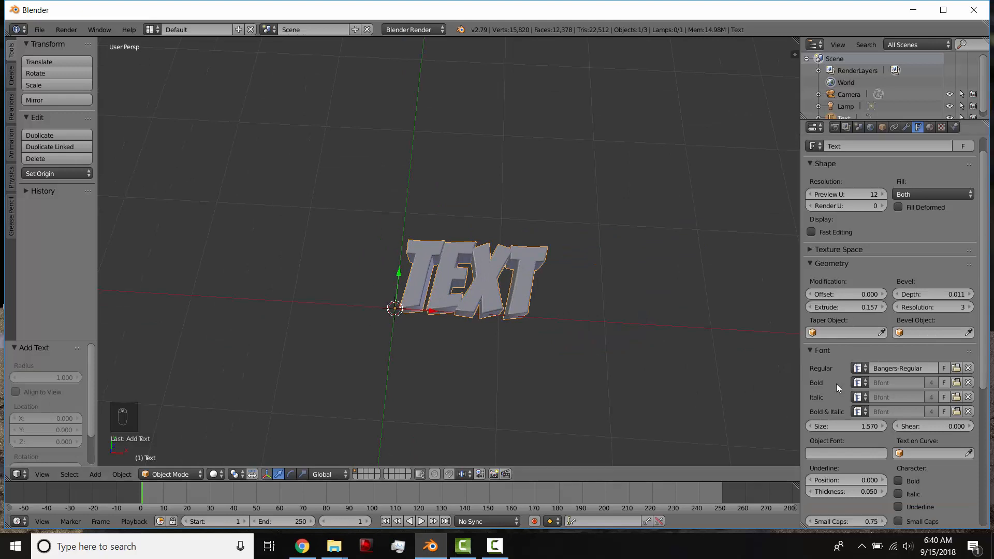
scroll(854, 420, "down", 1)
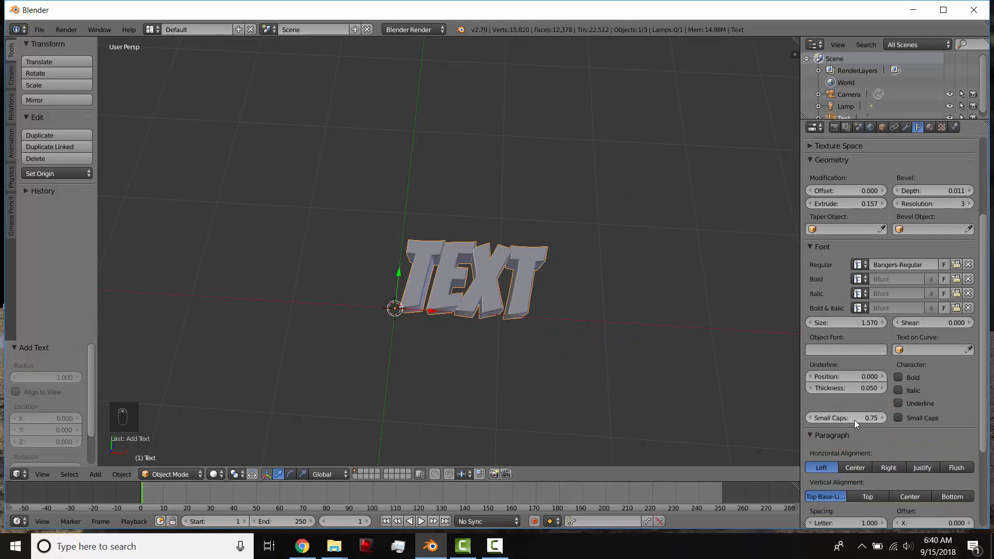
left_click(899, 403)
scroll(865, 414, "down", 3)
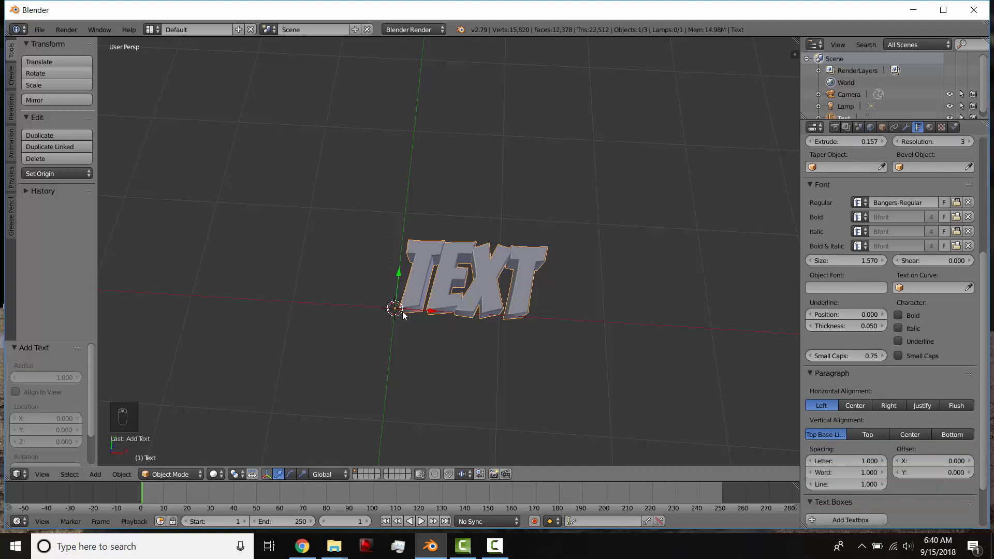
middle_click_drag(402, 312, 409, 323)
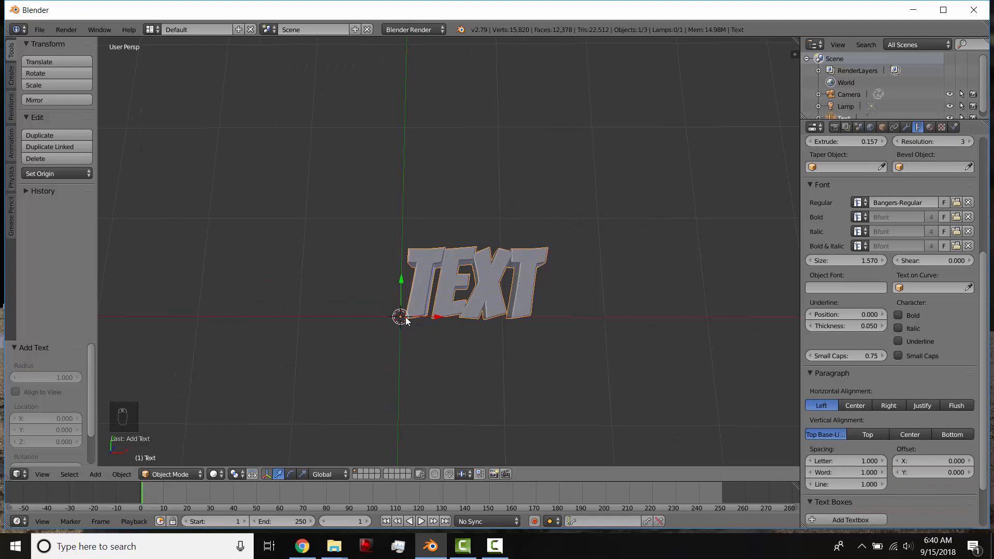
left_click(849, 405)
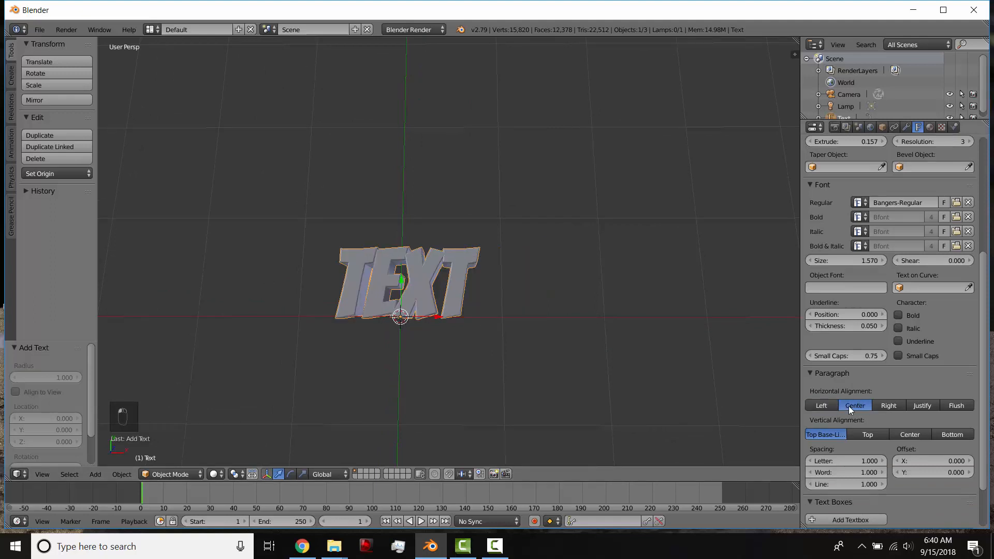
left_click(886, 407)
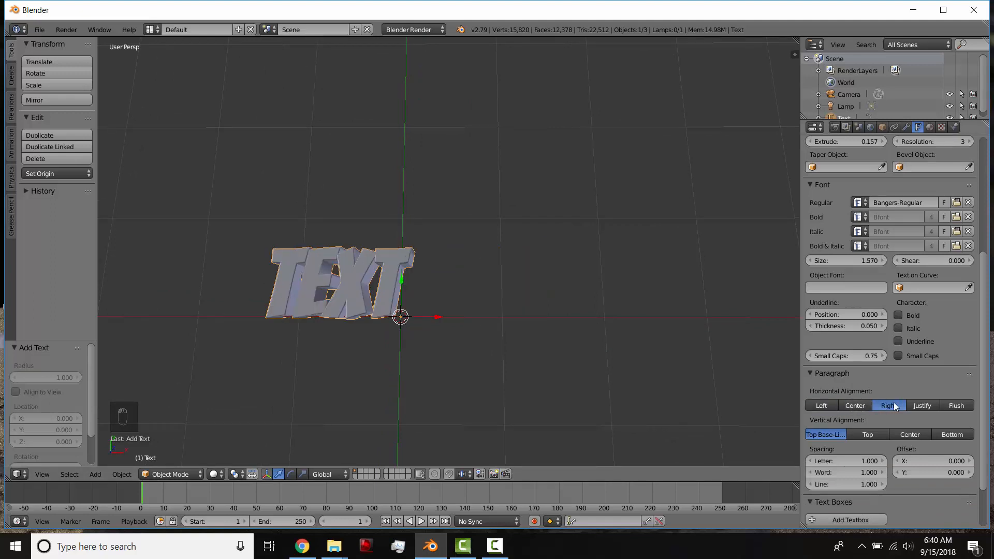
left_click(831, 404)
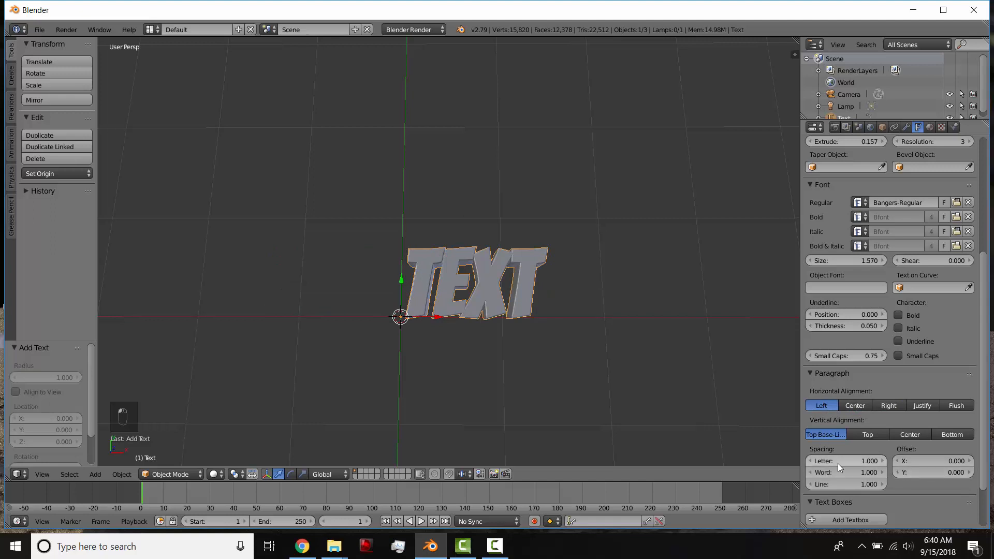
Set the text's letter spacing to 1.500 and keyframe that value at frame 1.
mouse_move(850, 461)
left_mouse_down()
mouse_move(911, 461)
mouse_move(859, 460)
left_mouse_up()
scroll(651, 383, "down", 1)
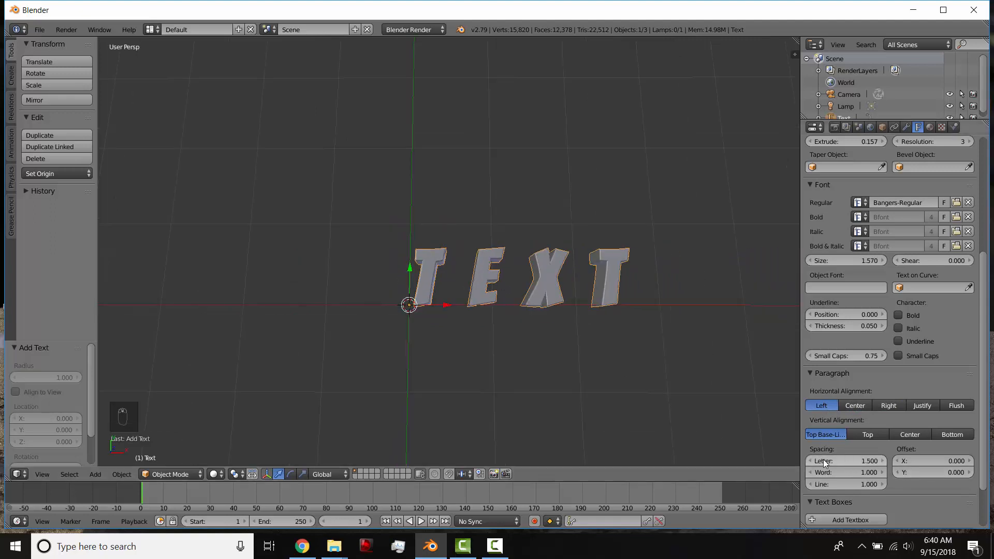
key("i")
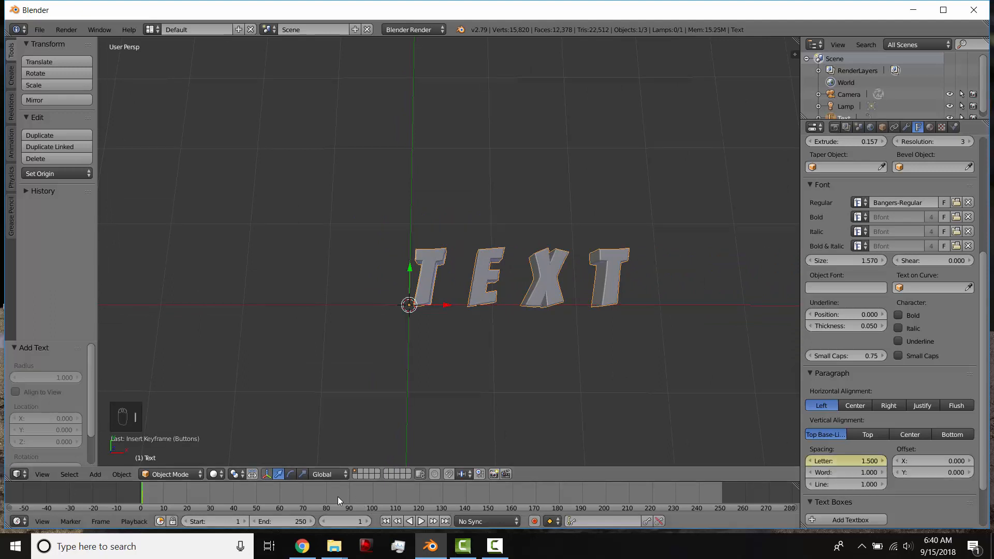
At frame 93, set the text's letter spacing to 1 and insert a keyframe for it.
left_click_drag(339, 497, 358, 503)
left_click(859, 462)
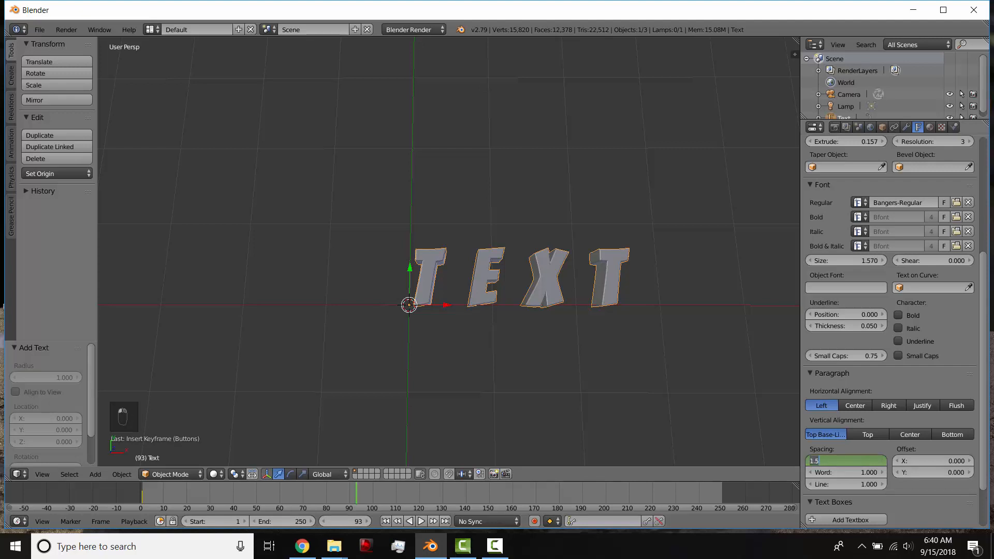
type("1")
key("Return")
key("i")
key("shift+Left")
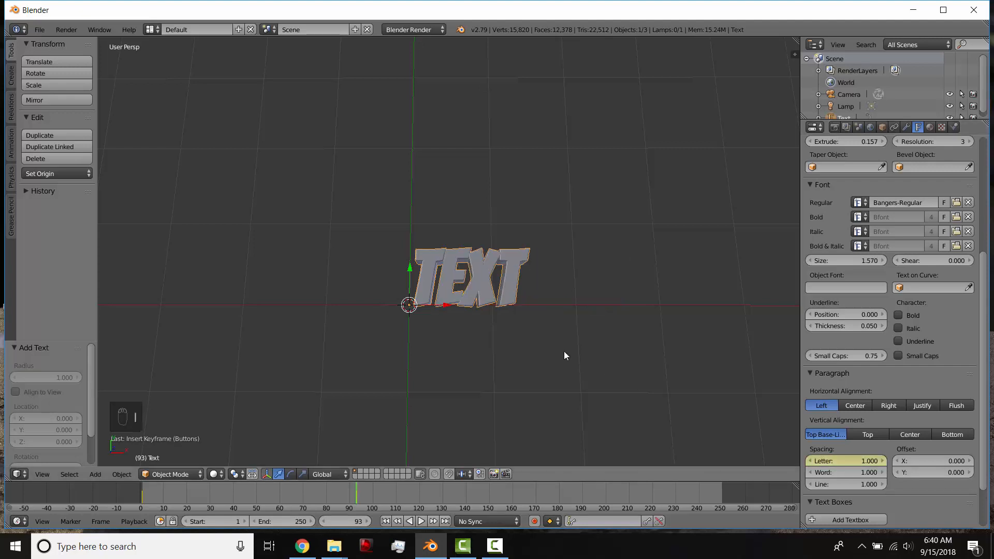
Preview the letter-spacing animation, clear its keyframes and set the letter spacing to 1 before returning to frame 1.
key("alt+a")
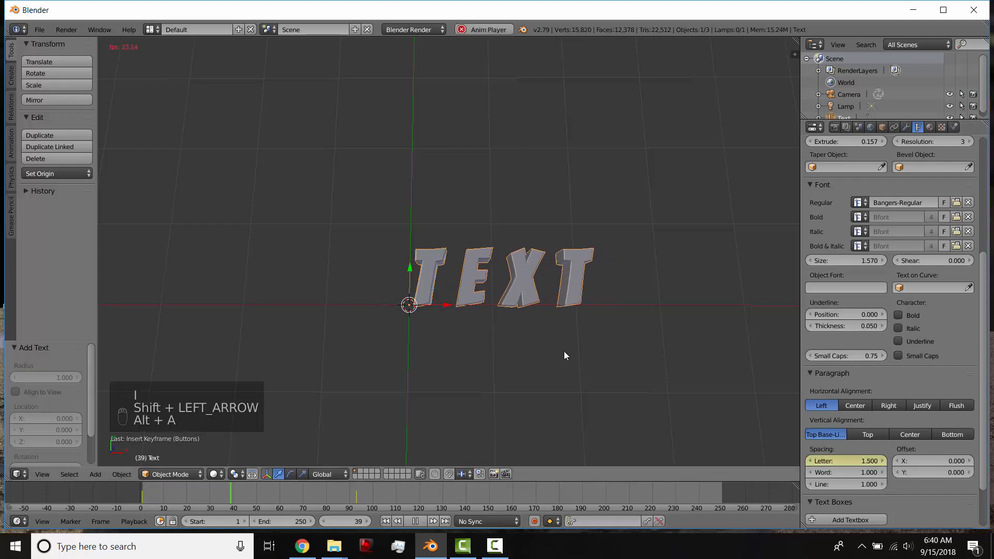
key("alt+a")
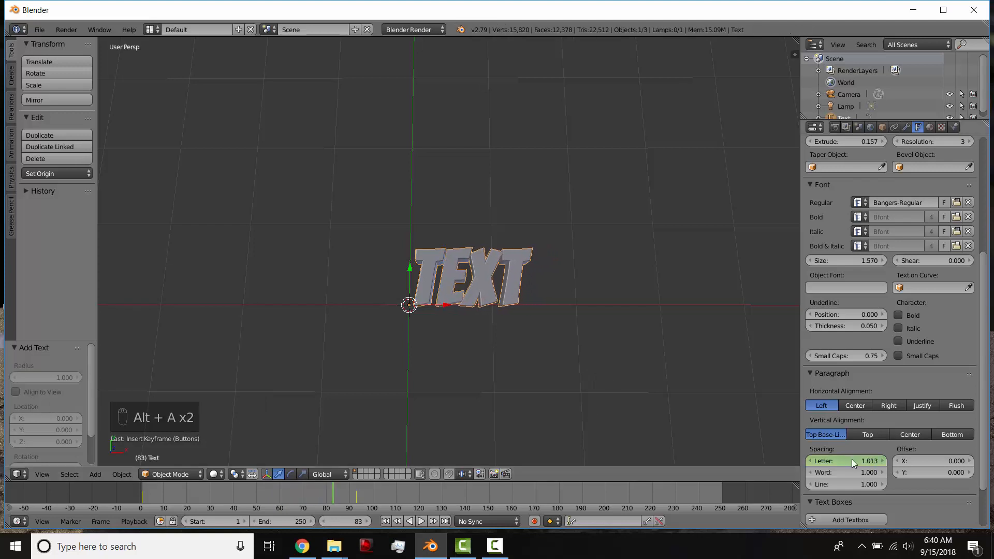
right_click(852, 461)
left_click(822, 382)
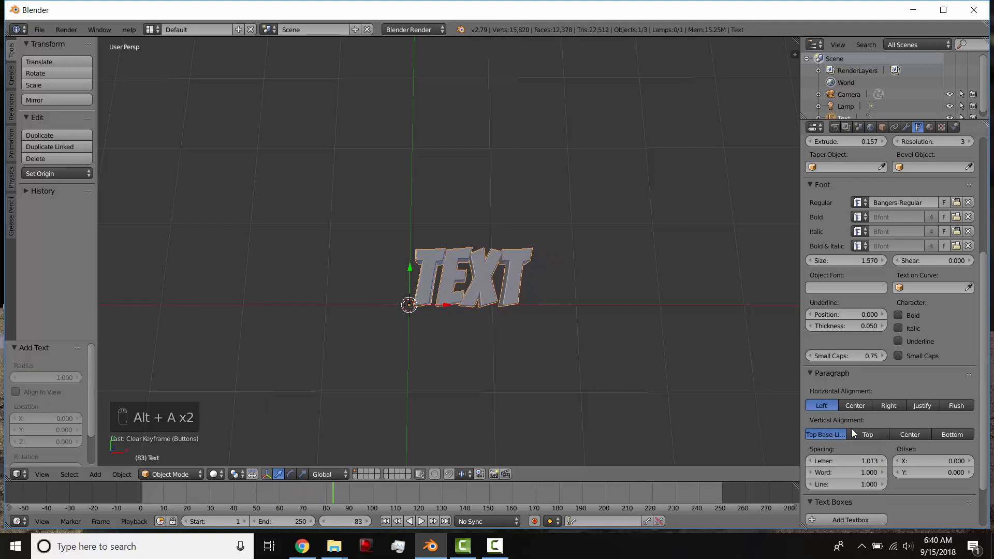
left_click(845, 461)
type("1.01311")
key("Return")
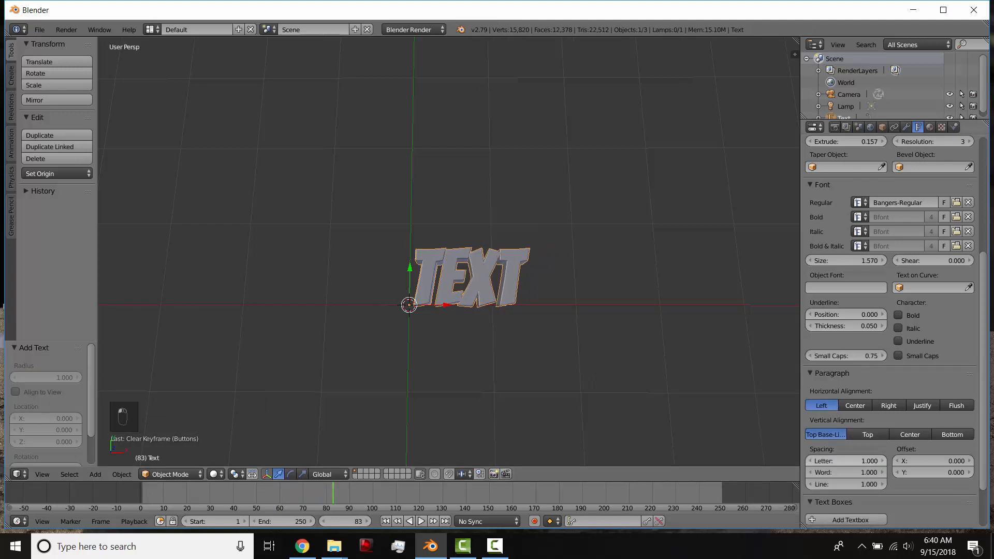
key("shift+Left")
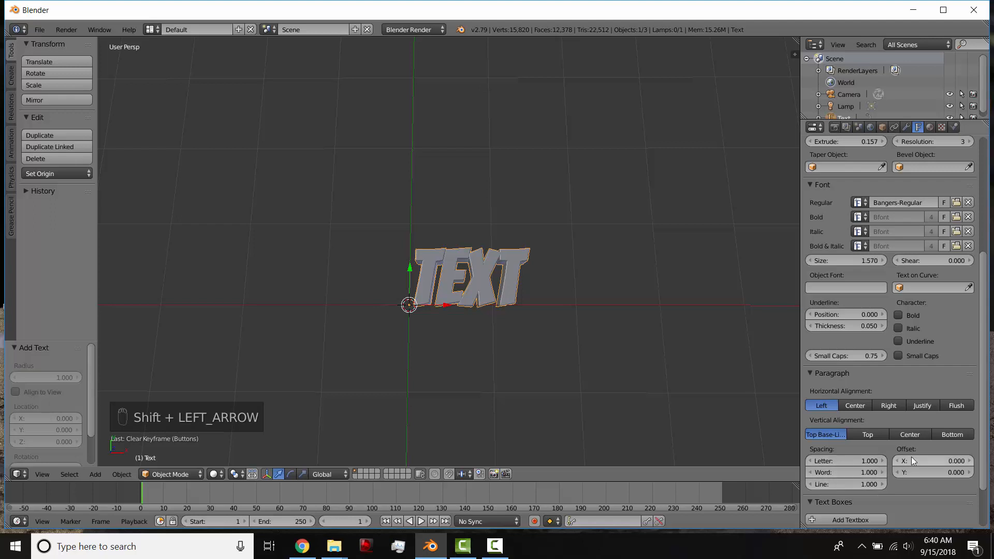
Try shifting the text with an X offset of about -1.700 and return the offset to 0.
left_click_drag(913, 461, 877, 461)
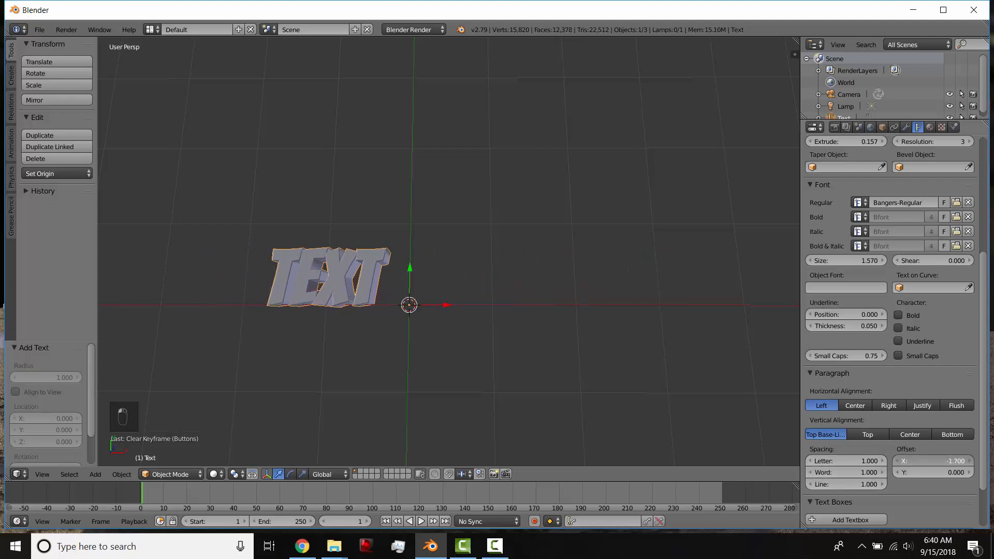
left_click(943, 460)
type("0")
key("Return")
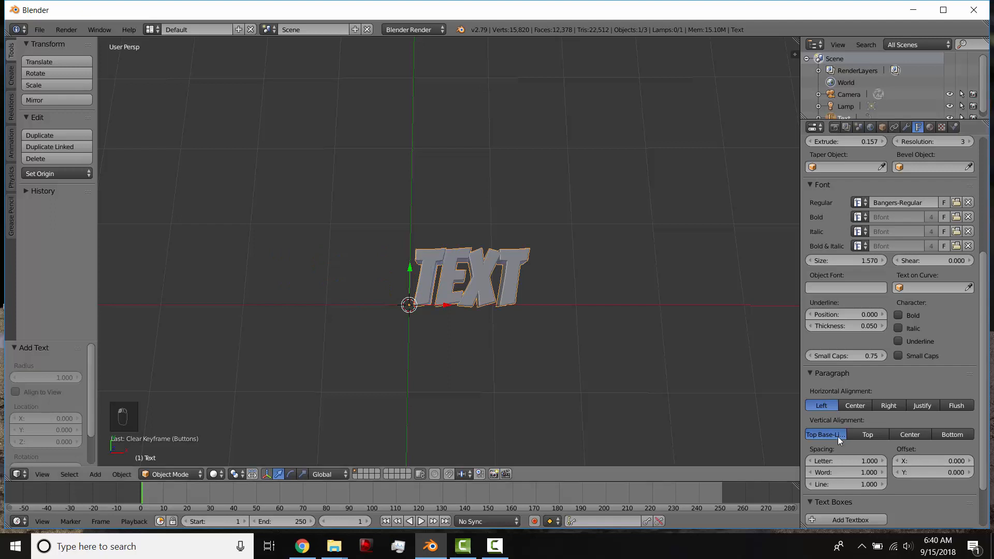
Try the Top, Center and Bottom vertical alignments on the text, and return the alignment to Top Base-Line.
scroll(900, 458, "down", 3)
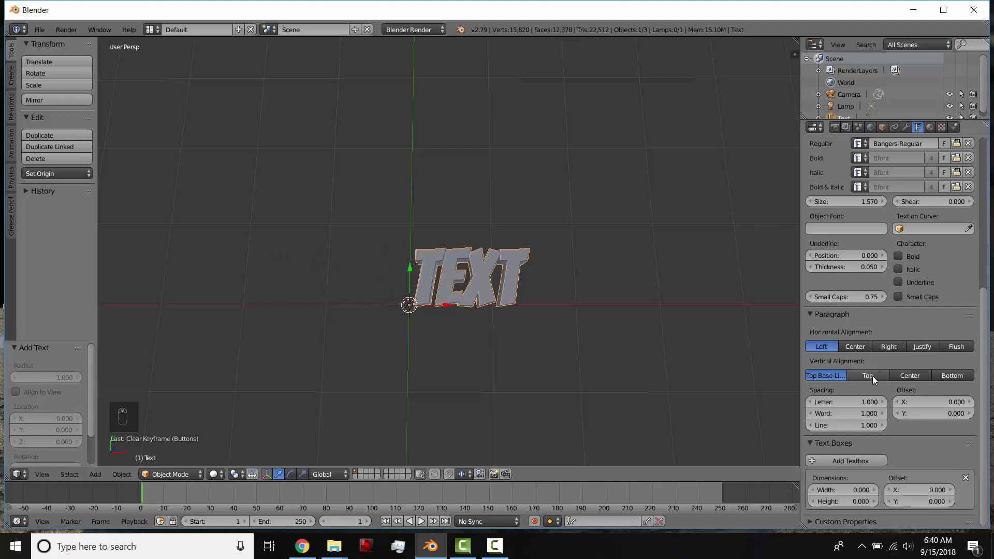
left_click(871, 375)
left_click(913, 376)
left_click(957, 377)
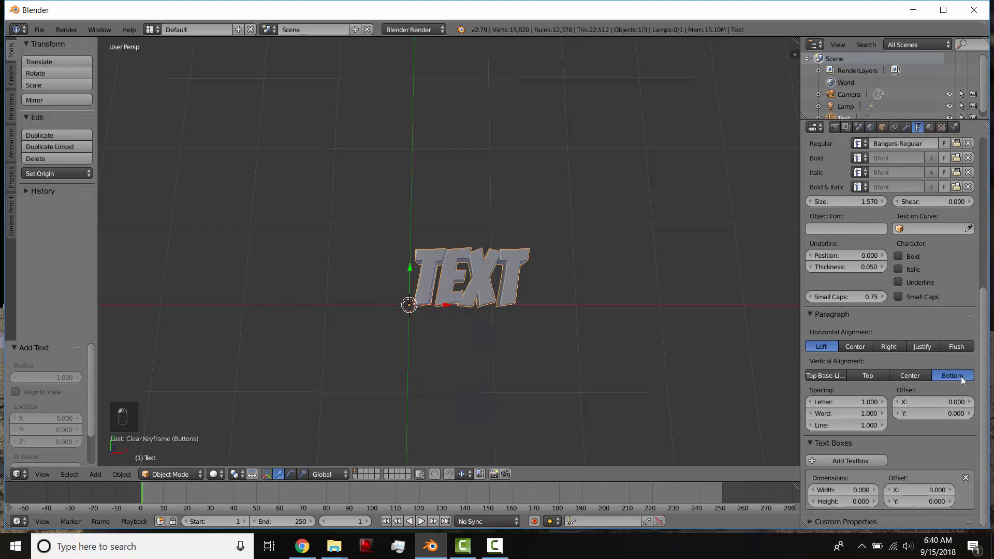
left_click(826, 377)
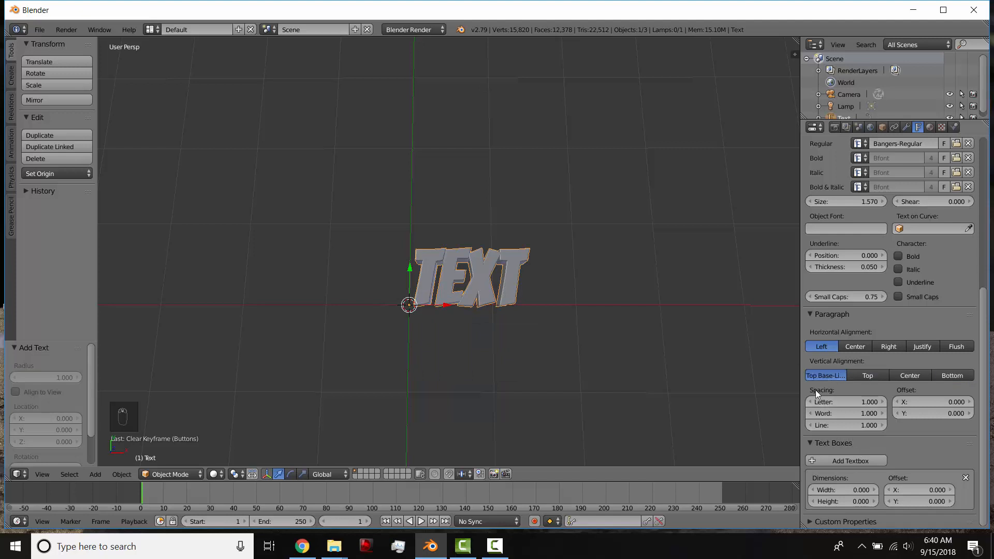
Replace the text object's wording with "Pro" in Edit Mode and return to Object Mode.
scroll(868, 396, "up", 5)
scroll(868, 395, "up", 6)
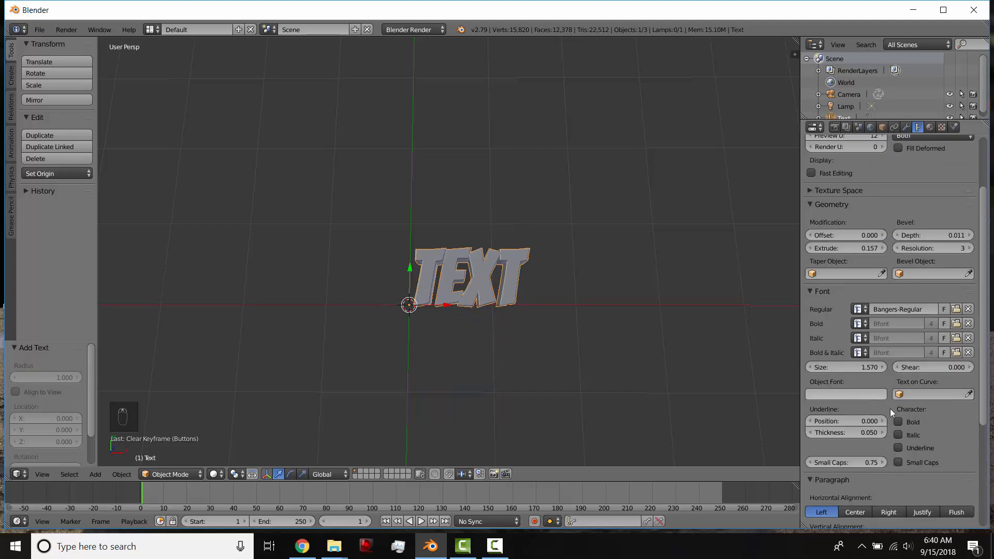
middle_click_drag(567, 328, 456, 304)
scroll(567, 312, "up", 4)
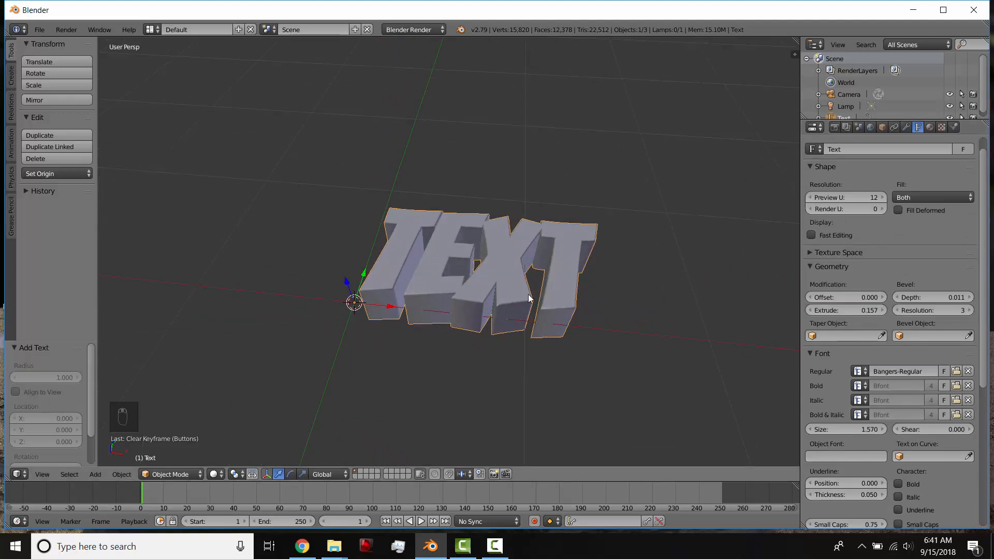
left_click(176, 475)
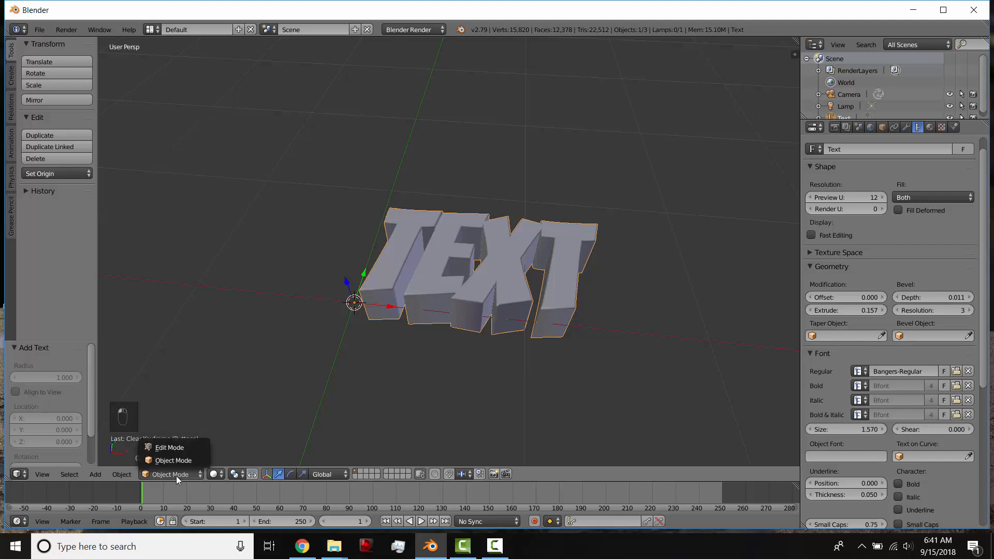
key("Tab")
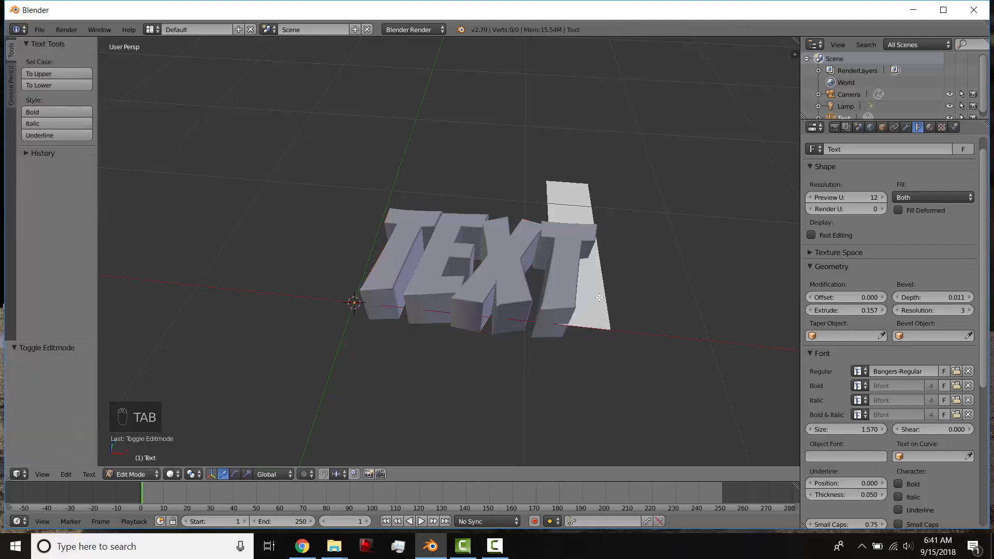
scroll(595, 318, "down", 3)
key("BackSpace")
key("BackSpace")
key("BackSpace")
key("BackSpace")
key("BackSpace")
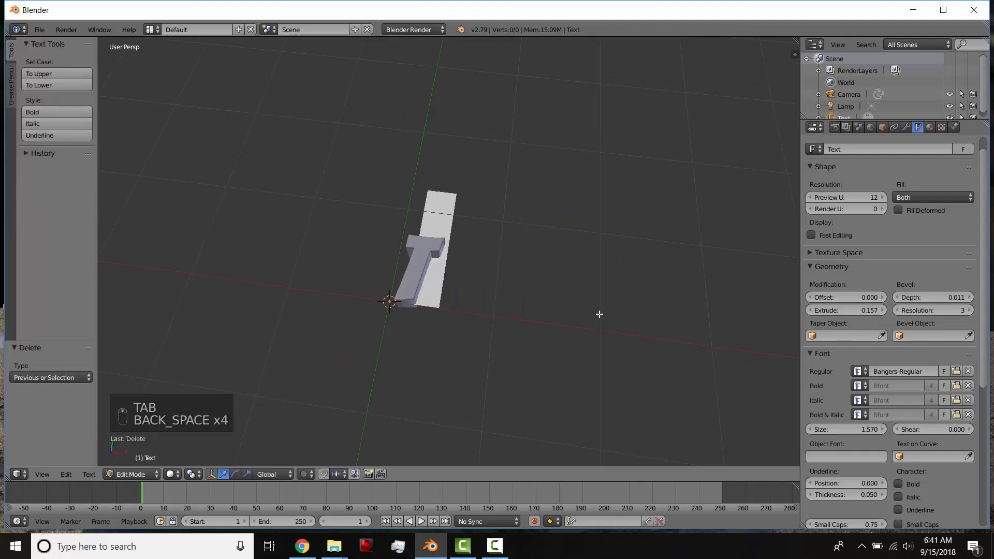
type("Pro")
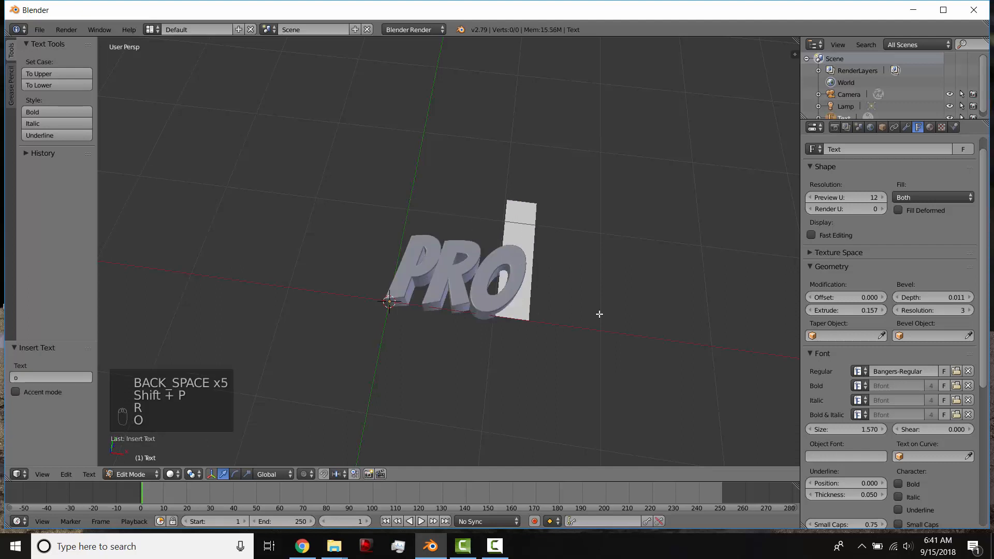
key("Tab")
middle_click_drag(517, 317, 449, 289)
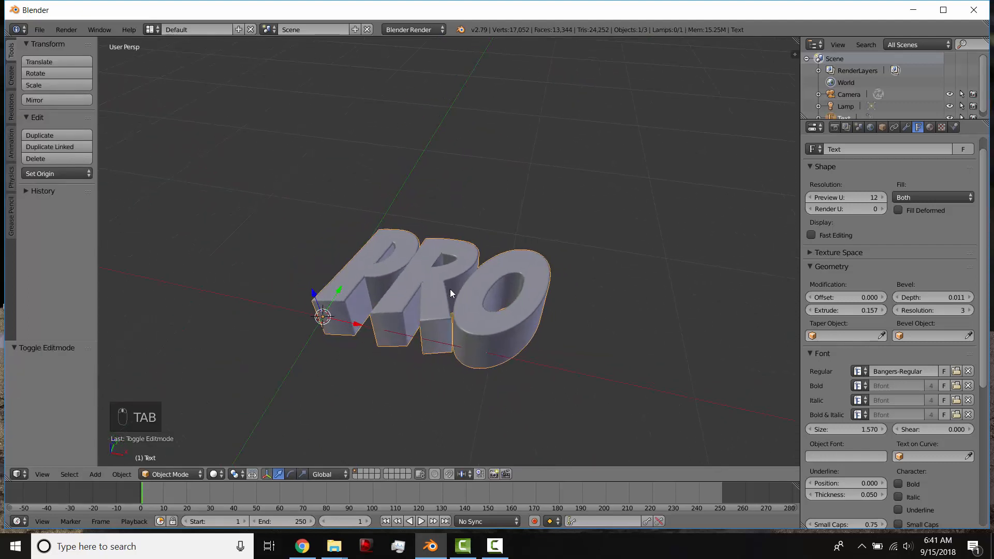
Switch the render engine to Cycles Render and show the text's material settings.
left_click(397, 30)
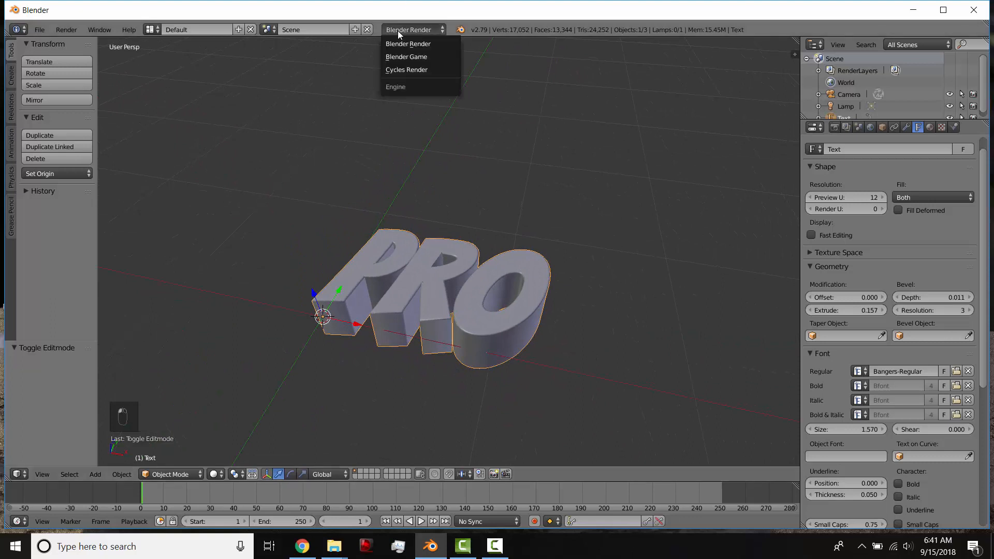
left_click(413, 68)
left_click(930, 127)
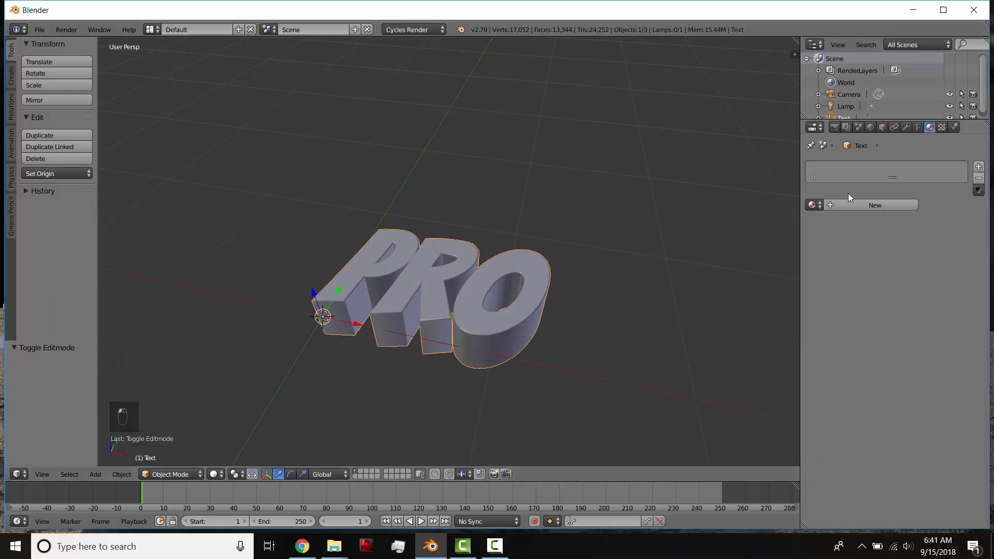
Rotate the text 90° about the X axis so it stands upright.
scroll(532, 197, "down", 6)
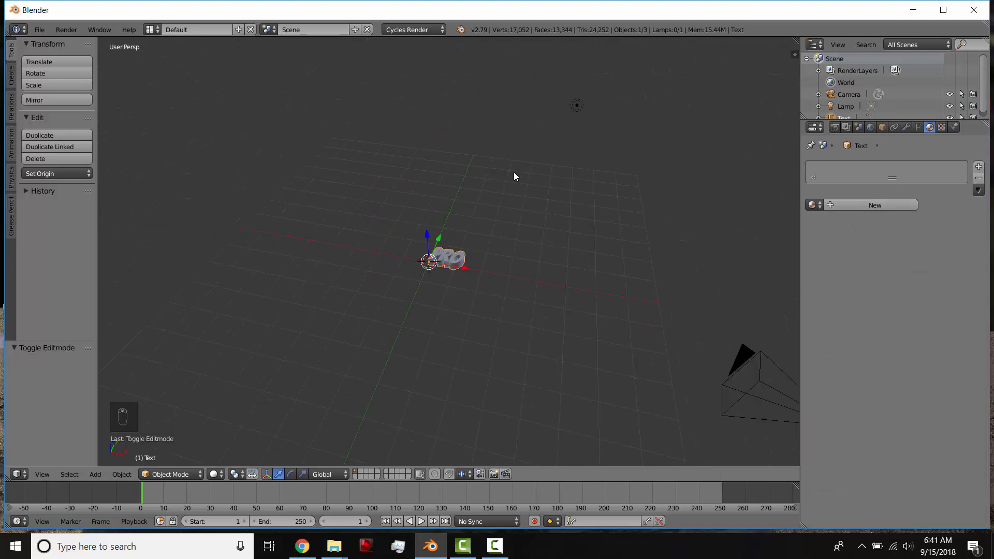
scroll(462, 232, "up", 6)
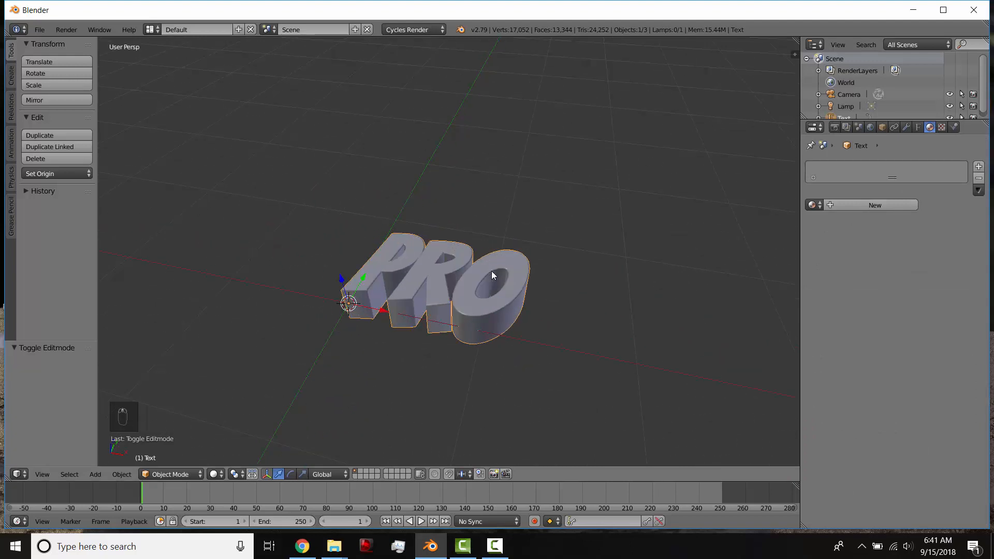
type("rx90")
key("Return")
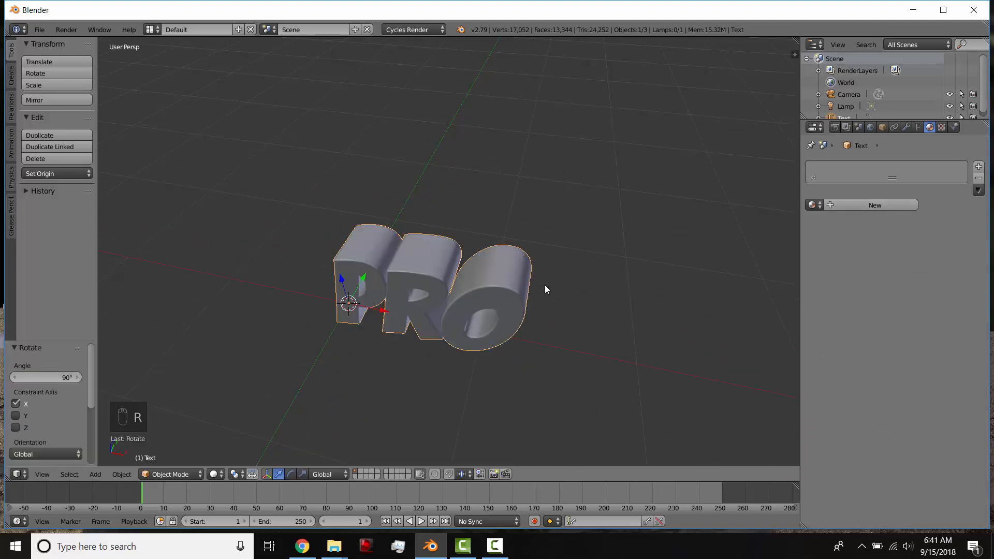
In front view, raise the text about 1.146 units along the Z axis.
middle_click_drag(489, 302, 513, 265)
key("KP_1")
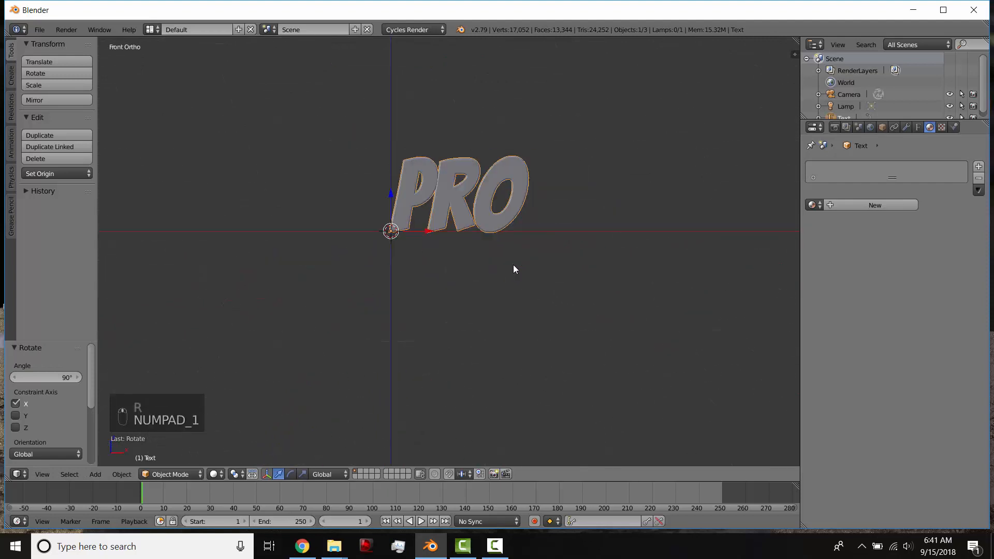
left_click_drag(389, 195, 389, 69)
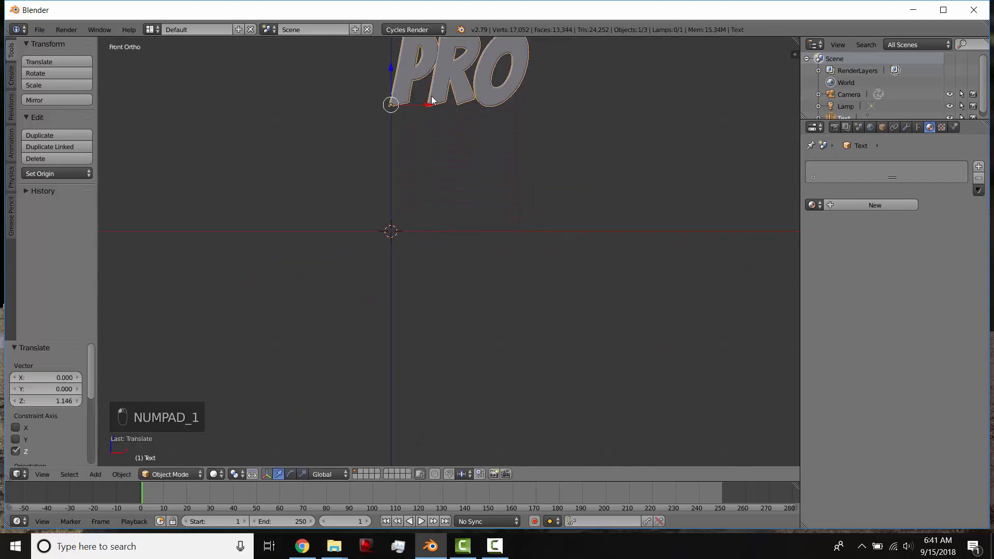
Move the lamp to the front side of the text and lower it about 0.975 units along Z.
middle_click_drag(438, 101, 396, 249, "shift")
scroll(442, 187, "down", 3)
middle_click_drag(443, 187, 446, 186)
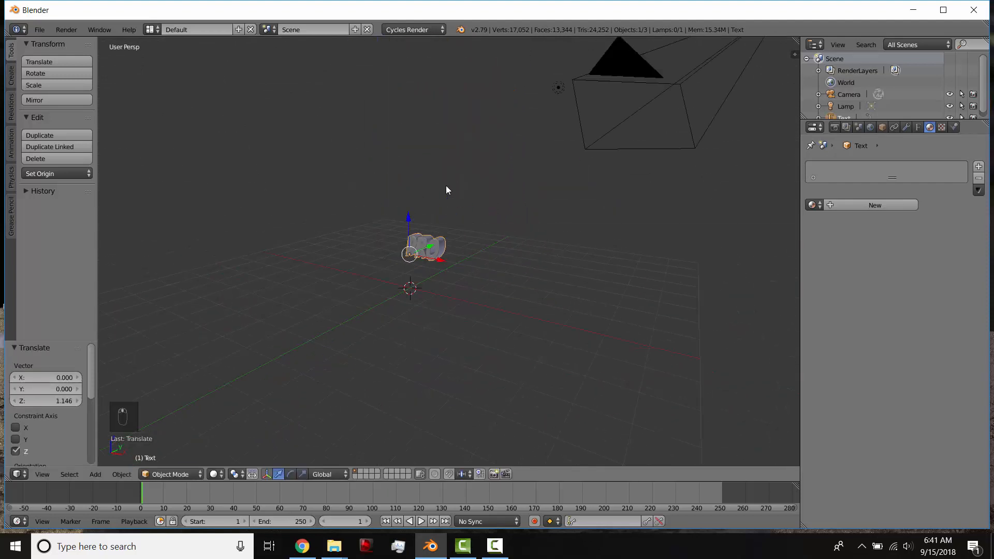
right_click(557, 89)
middle_click_drag(557, 89, 553, 178)
key("g")
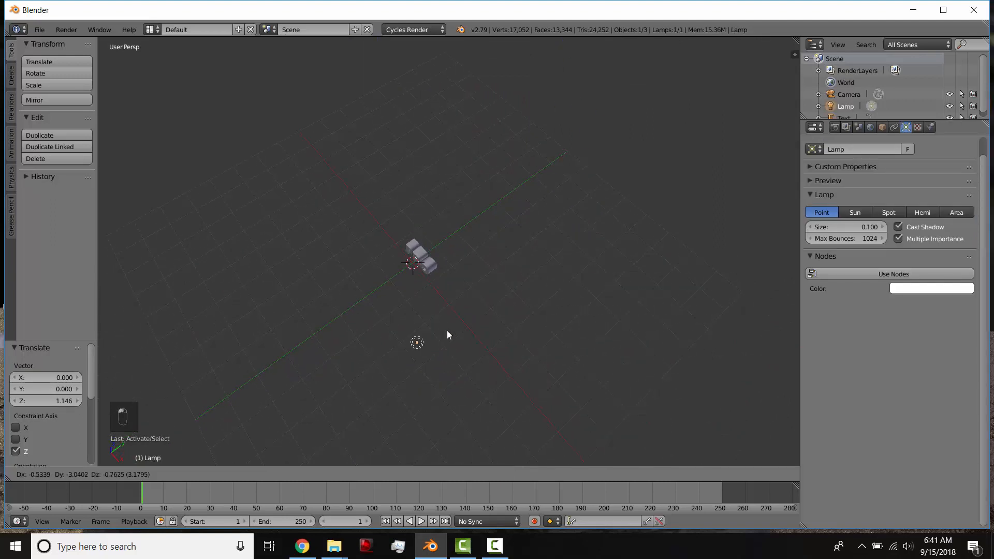
left_click(447, 331)
middle_click_drag(446, 357, 533, 328)
left_click_drag(599, 127, 596, 174)
Change the lamp type to Sun and display the scene in rendered shading.
left_click(859, 213)
middle_click_drag(437, 325, 492, 204)
key("shift+z")
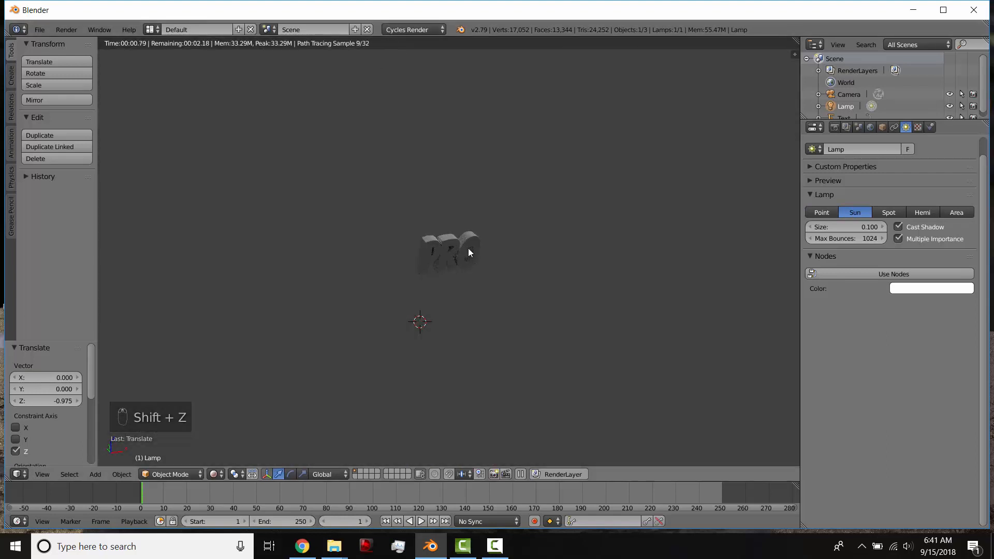
Rotate the sun lamp about 11.2° while watching the rendered lighting, and return to solid shading.
middle_click_drag(468, 252, 619, 290)
key("r")
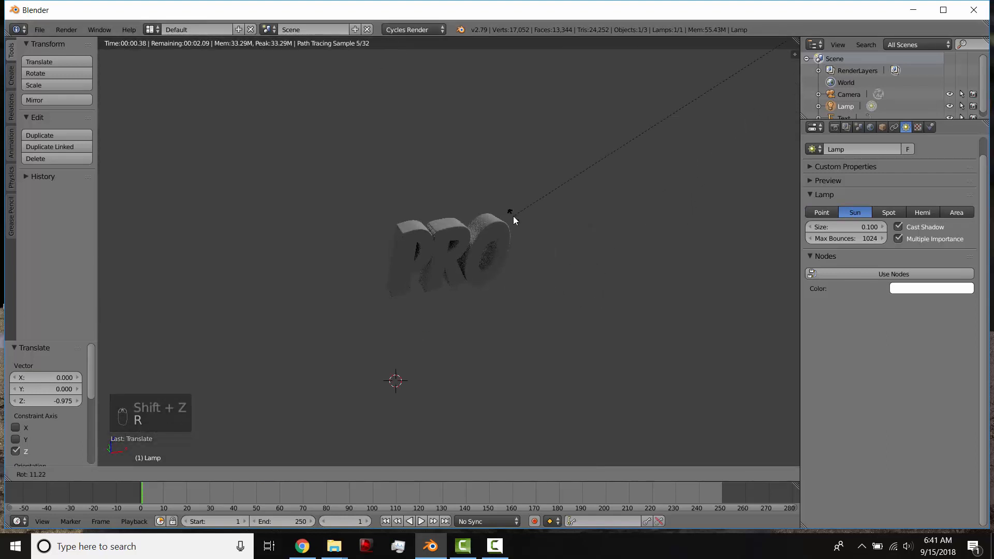
left_click(513, 216)
key("shift+z")
Rotate the sun lamp by about 25.8° more and check the lighting on the text in rendered shading.
middle_click_drag(588, 234, 657, 195)
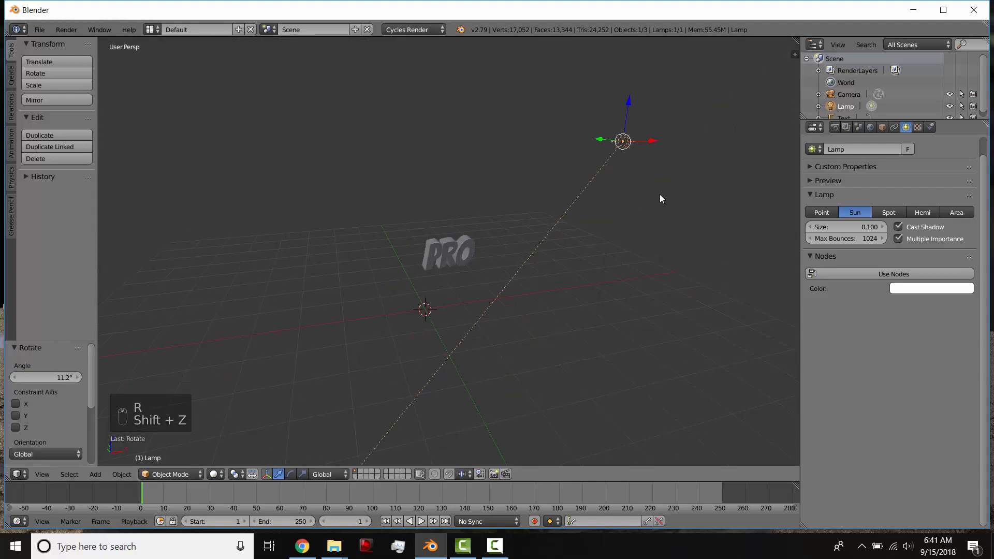
key("r")
left_click(633, 216)
key("shift+z")
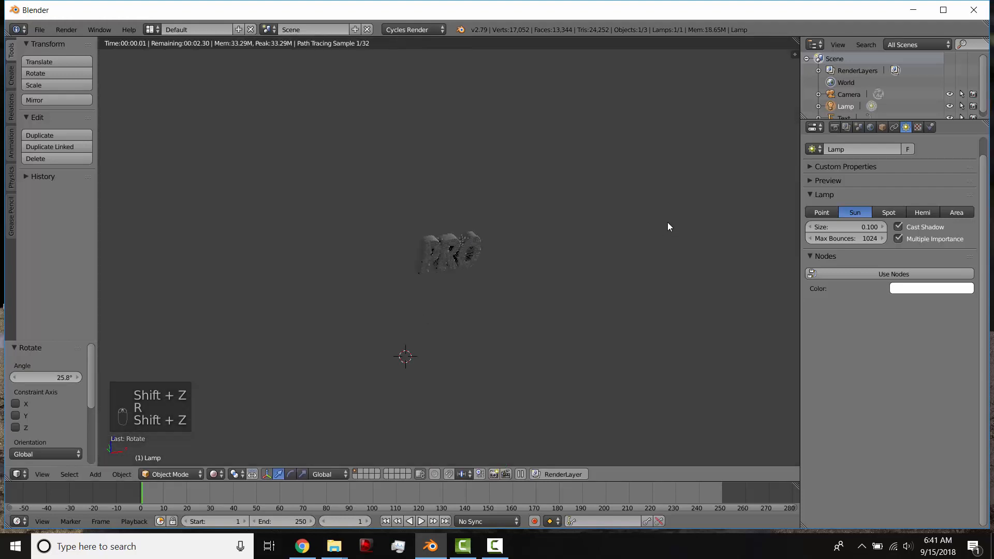
key("shift+z")
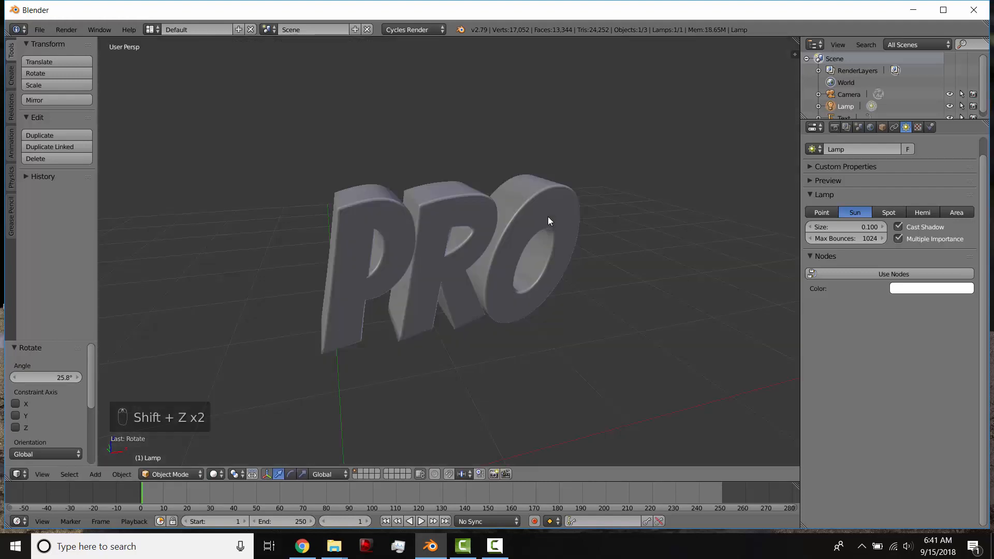
Add a new material to the text and set its surface shader to Principled BSDF.
right_click(548, 220)
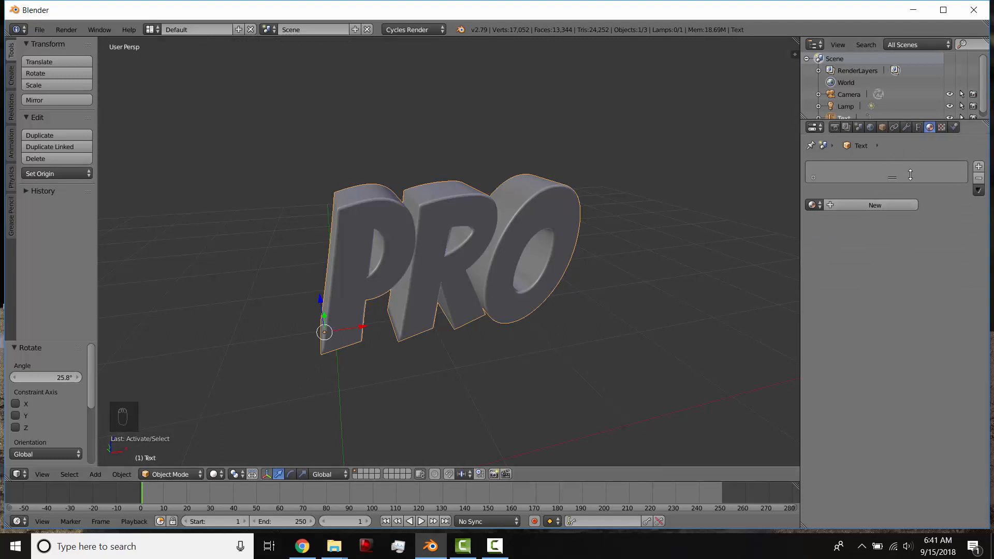
left_click(875, 205)
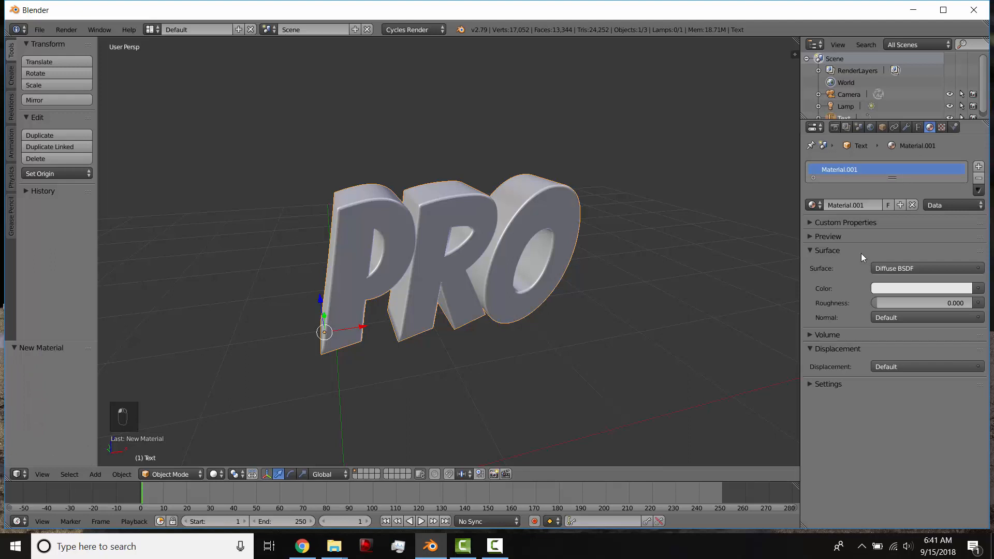
left_click(886, 266)
left_click(846, 438)
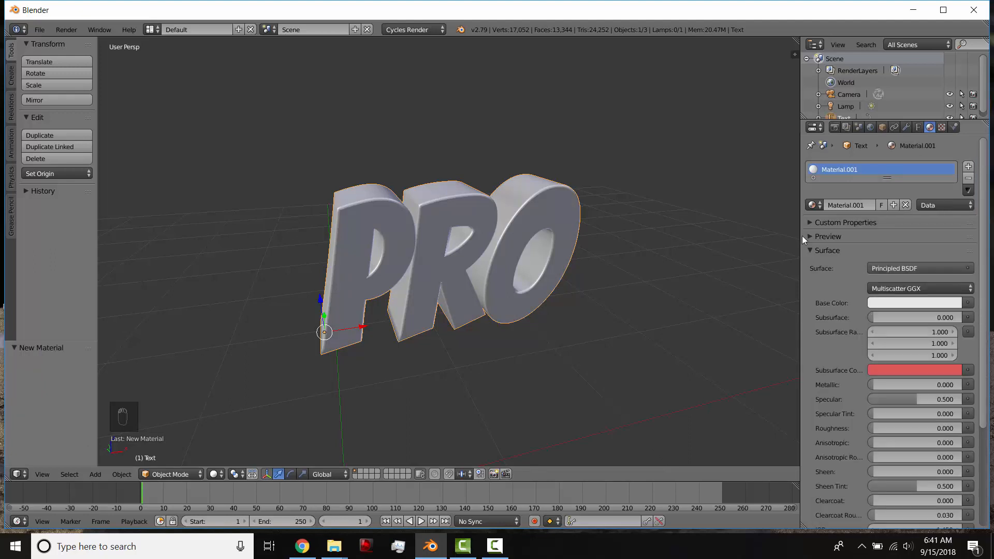
Expand the material preview and set the text material's base color to a blue-violet.
left_click(818, 237)
scroll(865, 364, "down", 3)
left_click(883, 322)
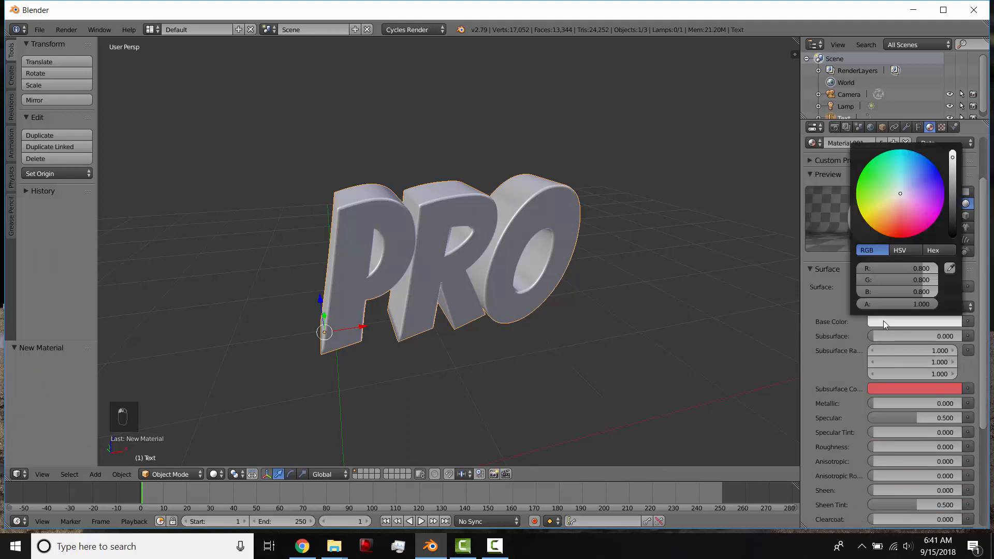
left_click_drag(910, 193, 923, 183)
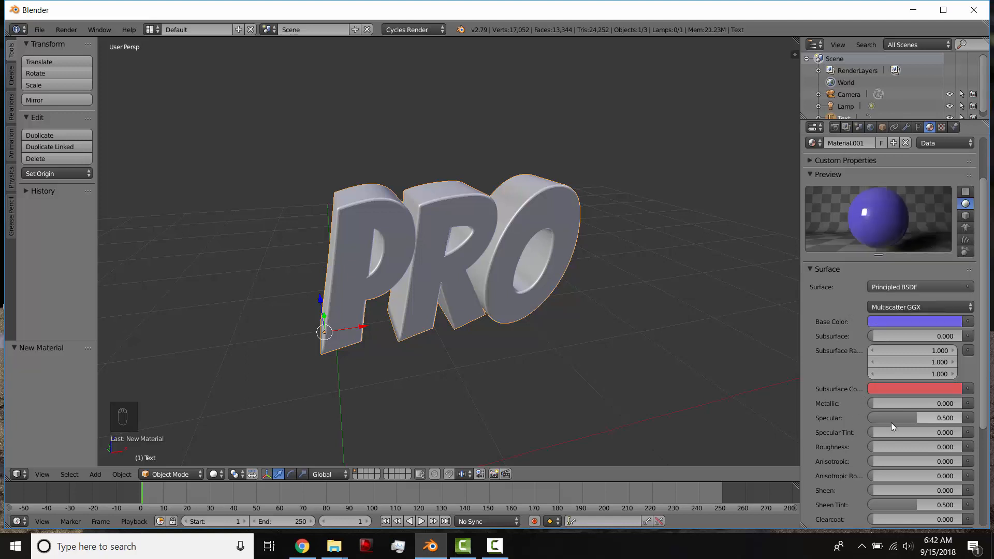
Set the text material's roughness to about 0.284 and check the text in rendered shading from another angle.
left_click_drag(877, 446, 898, 446)
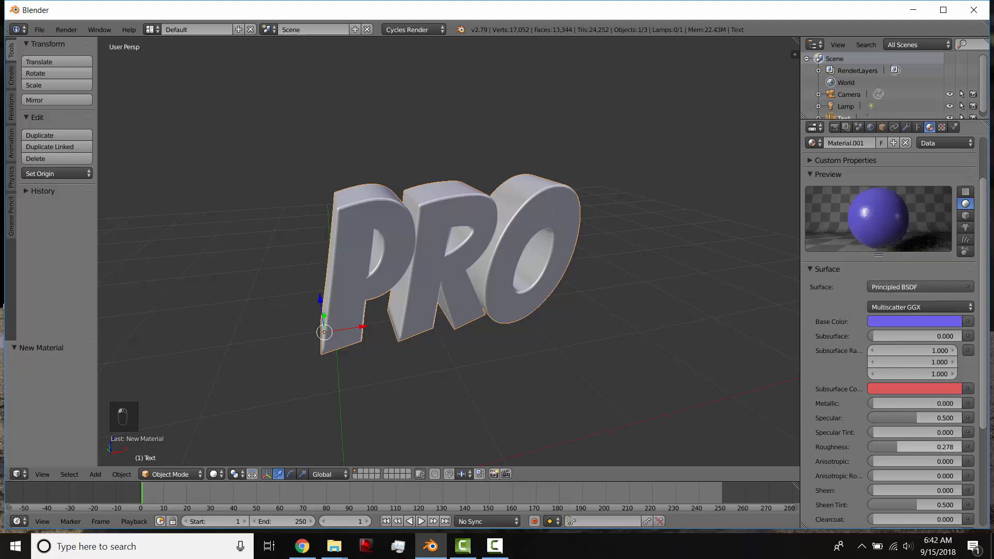
key("shift+z")
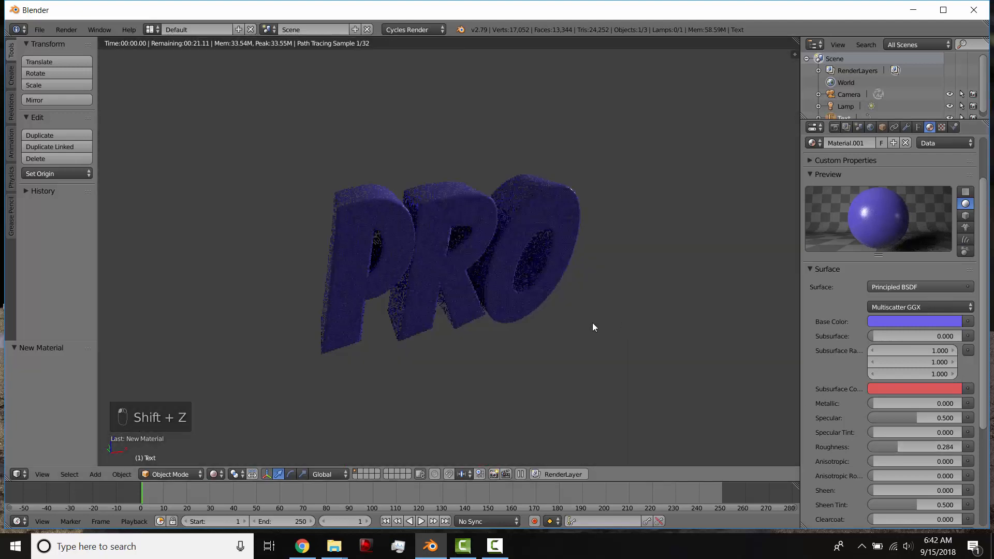
middle_click_drag(506, 302, 536, 295)
mouse_move(597, 271)
middle_mouse_down()
mouse_move(526, 275)
mouse_move(573, 256)
middle_mouse_up()
scroll(565, 239, "down", 1)
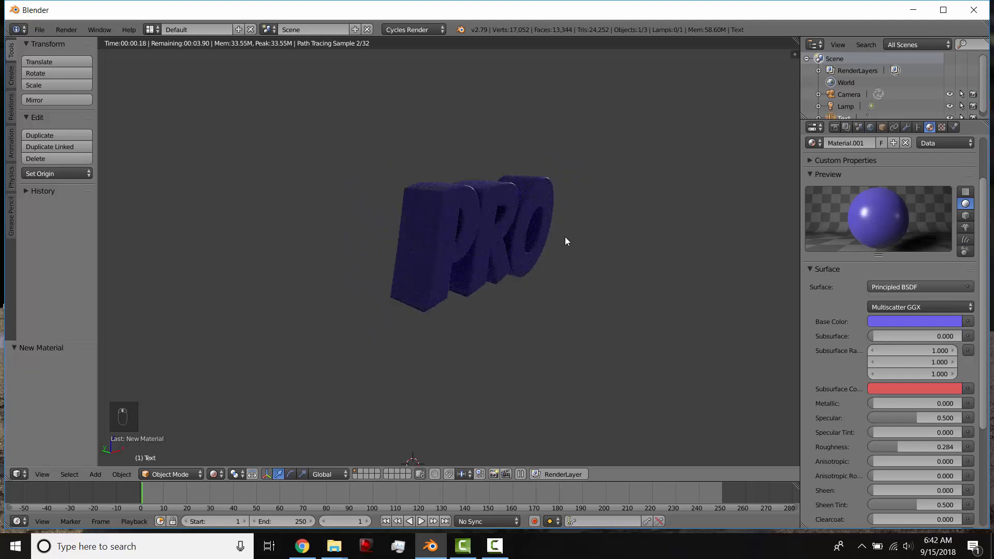
Return to solid shading, then lower the sun lamp along Z and move it about 2.387 along Y.
key("shift+z")
scroll(574, 197, "down", 7)
right_click(596, 134)
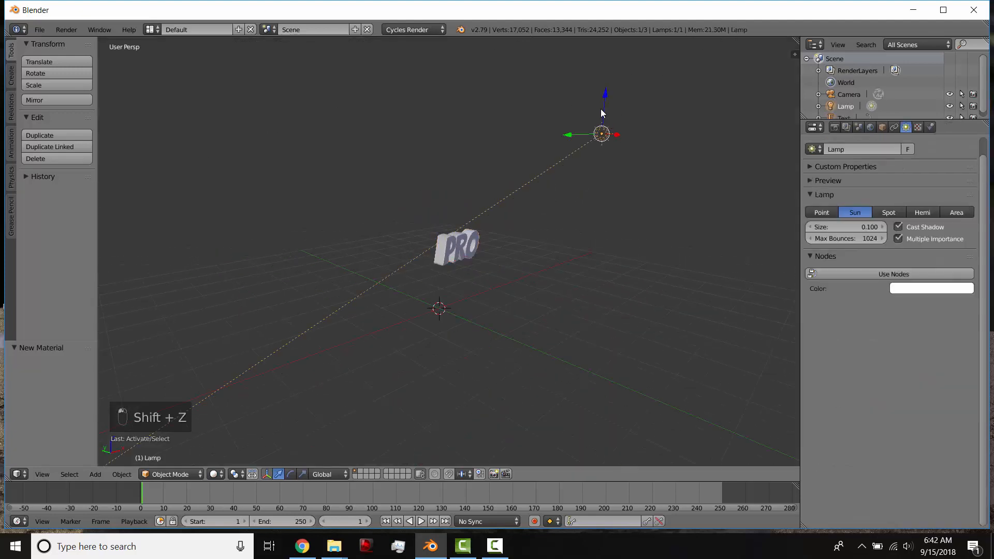
key("g")
key("z")
left_click(563, 216)
key("g")
key("y")
left_click(489, 199)
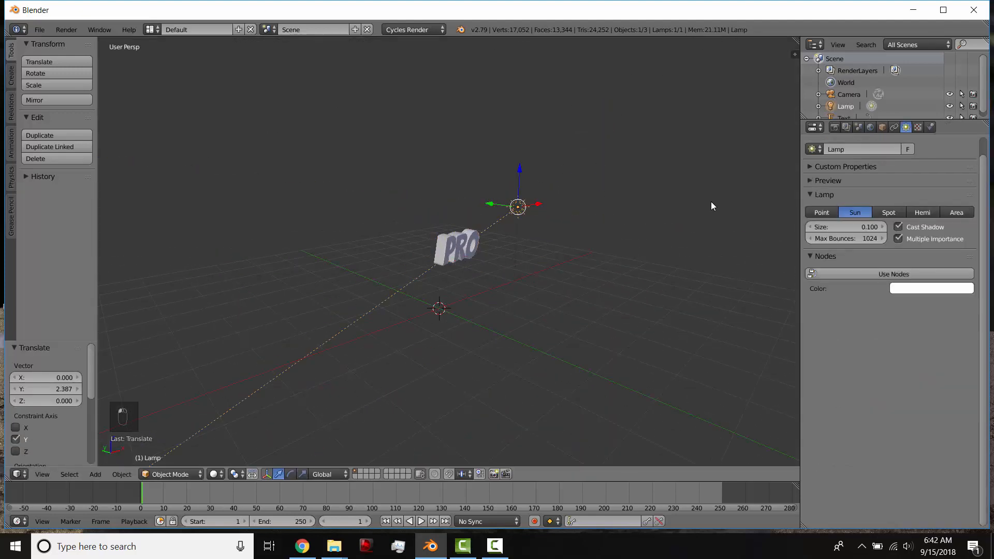
Change the lamp type to Area and move the lamp about -0.752 along Y.
left_click(956, 212)
scroll(526, 257, "up", 6)
mouse_move(527, 250)
middle_mouse_down()
mouse_move(580, 254)
mouse_move(529, 250)
middle_mouse_up()
key("g")
key("y")
left_click(694, 154)
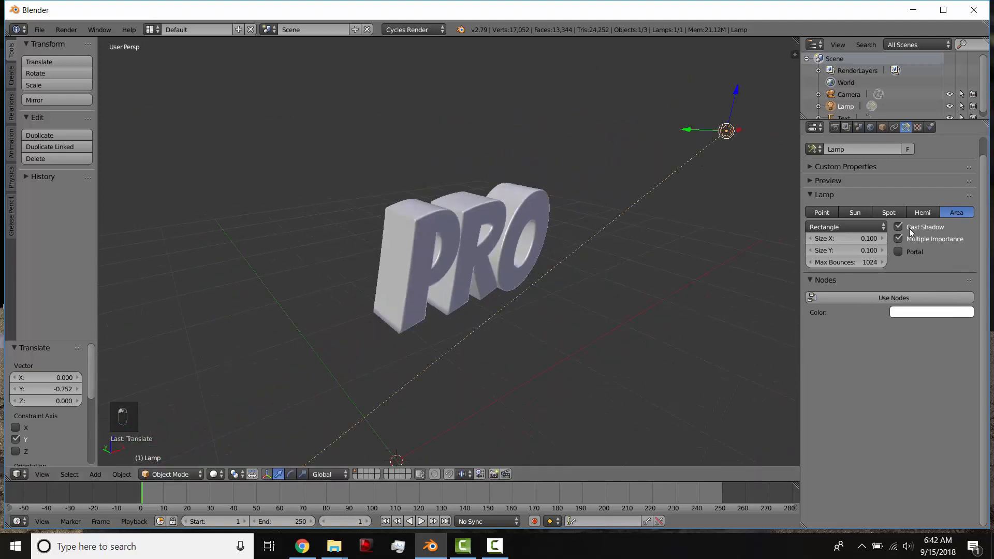
Set the area lamp's shape to Square with a size of about 2.372 and check the lighting in rendered shading.
left_click(841, 226)
left_click(838, 201)
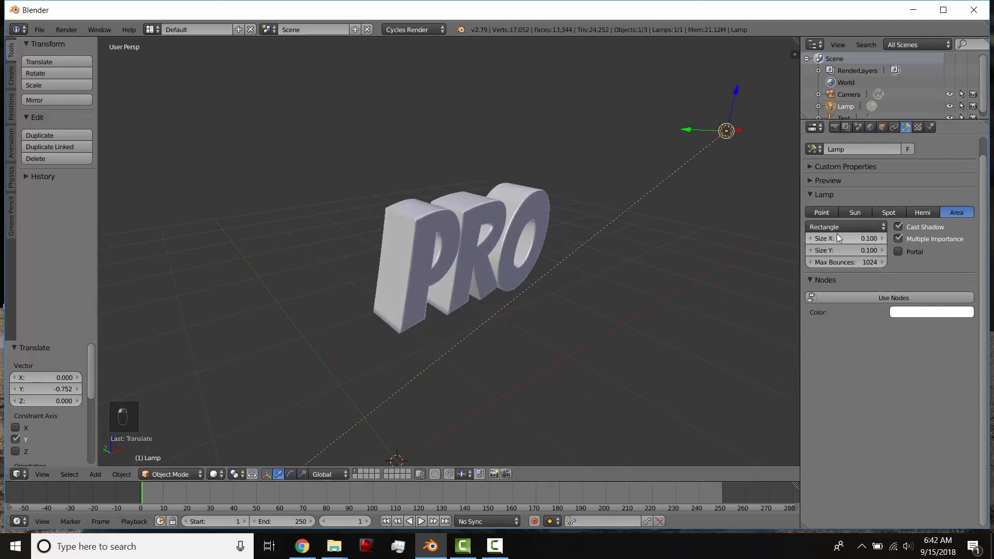
left_click(842, 225)
left_click(834, 214)
left_click_drag(839, 239, 880, 240)
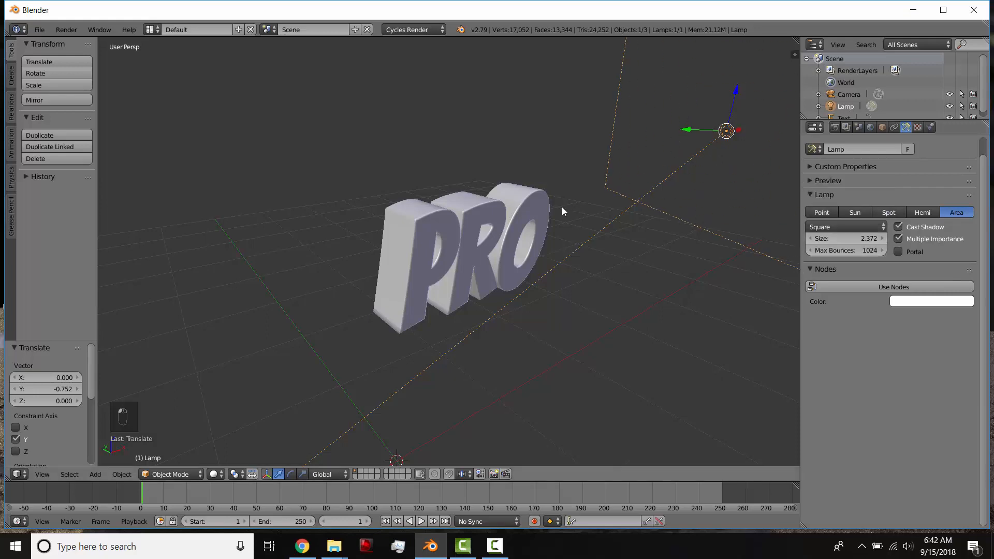
key("shift+z")
middle_click_drag(548, 237, 619, 249)
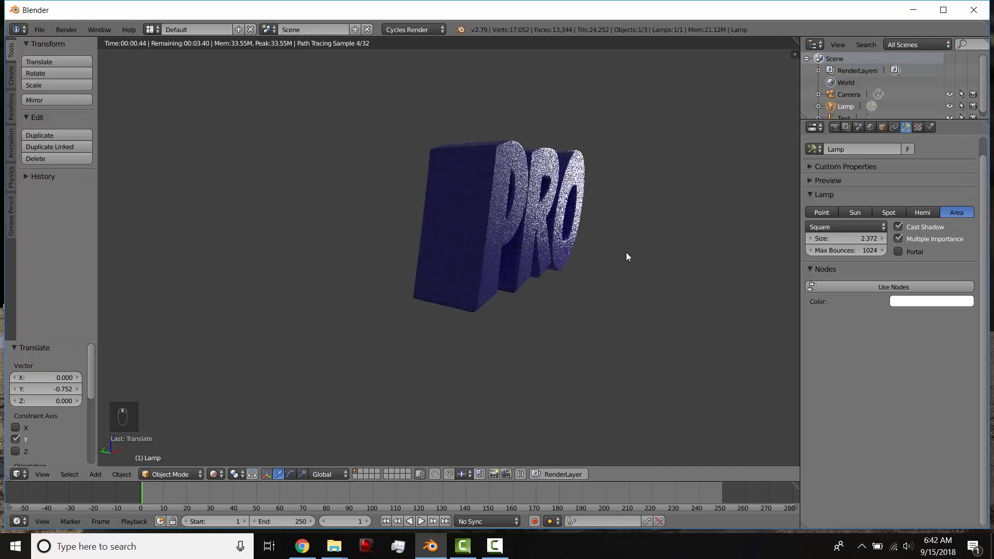
Lighten the world background color to a medium grey and view the rendered text from the front.
left_click(871, 129)
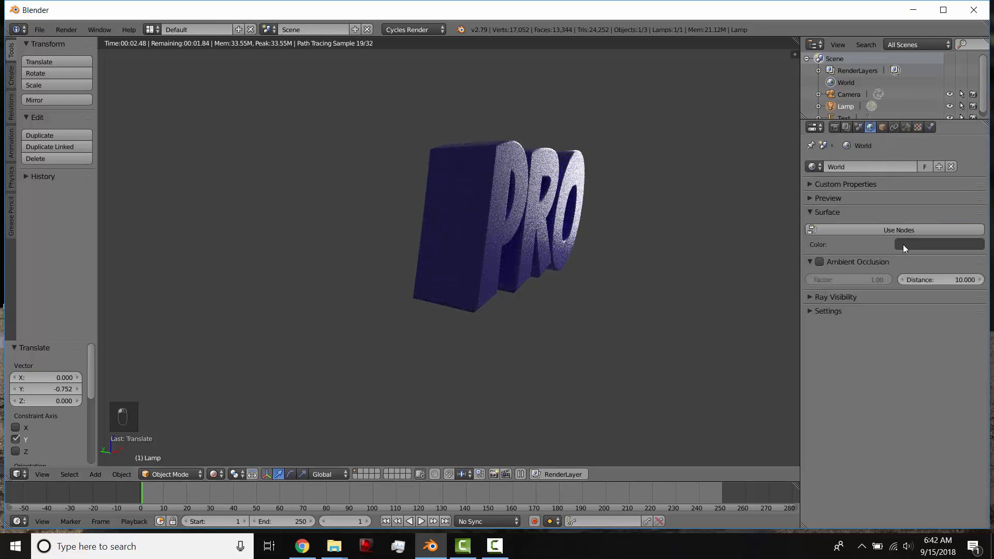
left_click(905, 245)
scroll(905, 245, "down", 5)
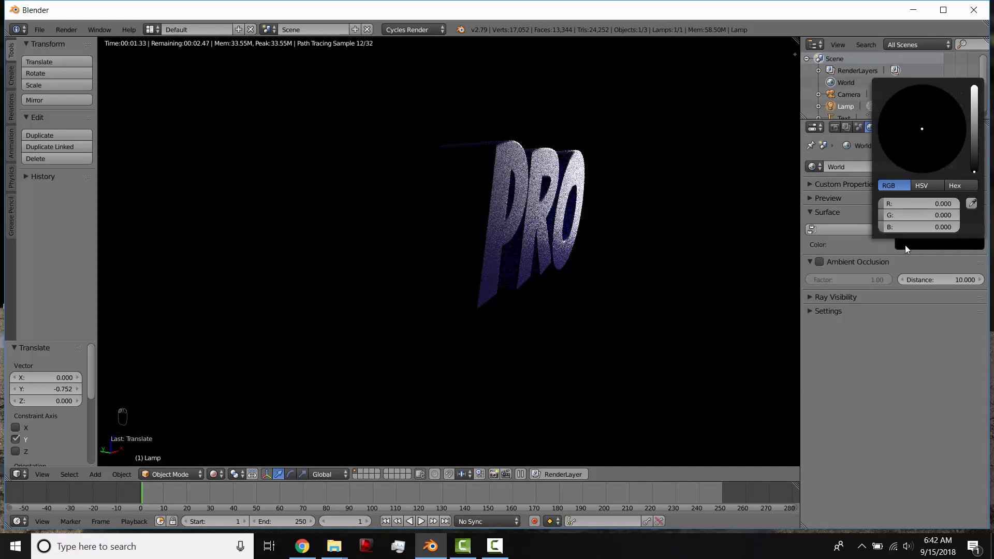
scroll(904, 245, "up", 12)
scroll(905, 244, "up", 3)
scroll(905, 245, "down", 6)
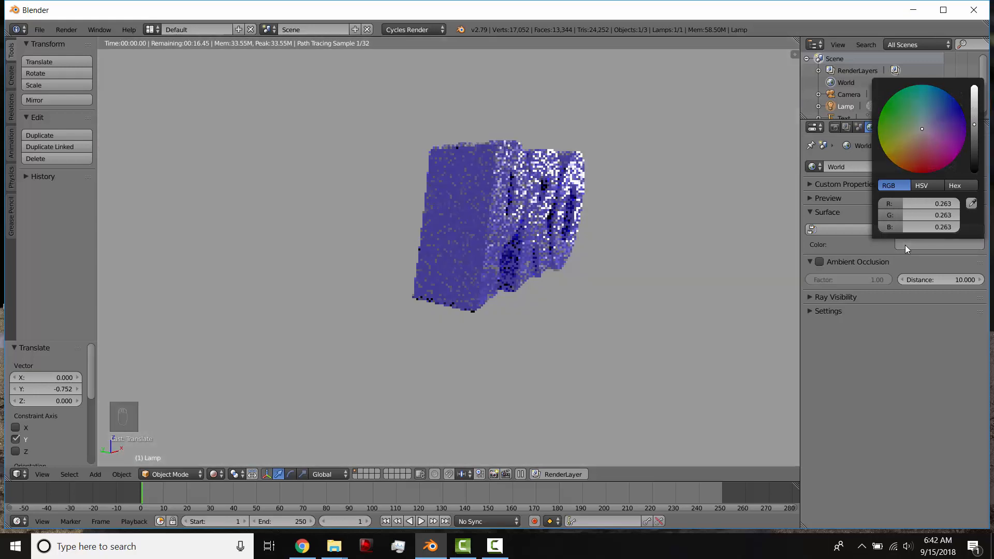
mouse_move(595, 290)
middle_mouse_down()
mouse_move(542, 297)
mouse_move(488, 279)
mouse_move(541, 270)
mouse_move(505, 280)
mouse_move(439, 272)
mouse_move(464, 259)
middle_mouse_up()
Switch to solid shading, select the text and add a Build modifier to it.
key("shift+z")
scroll(464, 259, "up", 3)
right_click(462, 259)
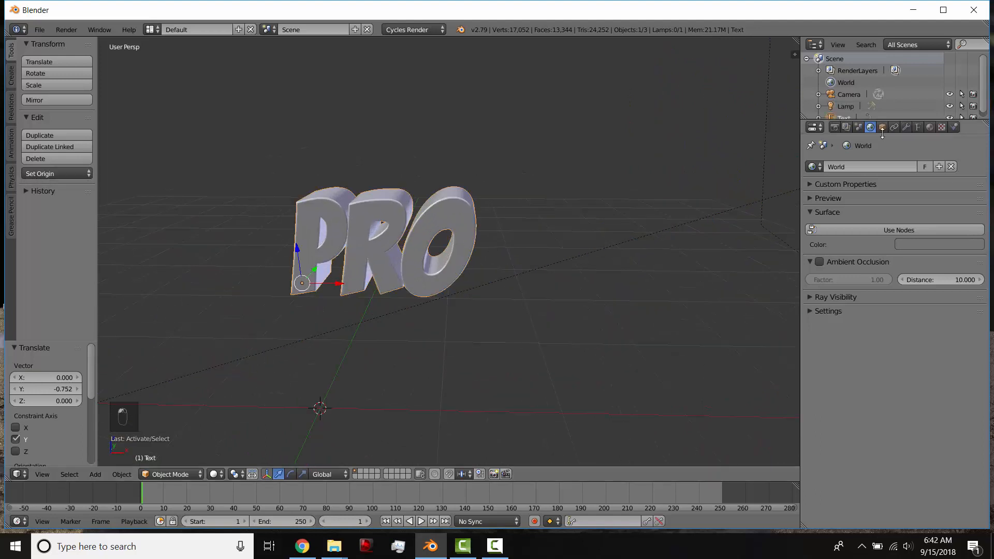
left_click(906, 126)
left_click(884, 166)
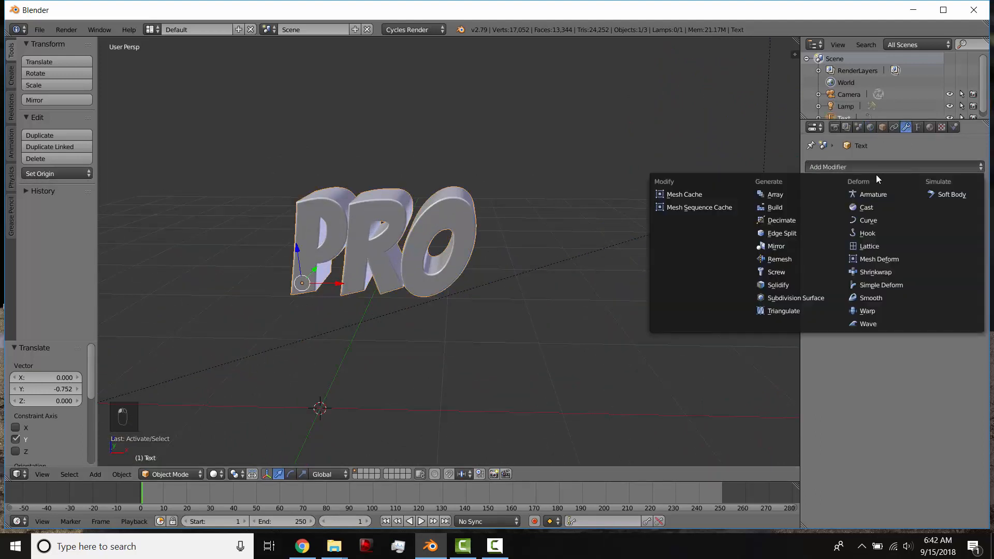
left_click(867, 169)
left_click(862, 168)
left_click(808, 207)
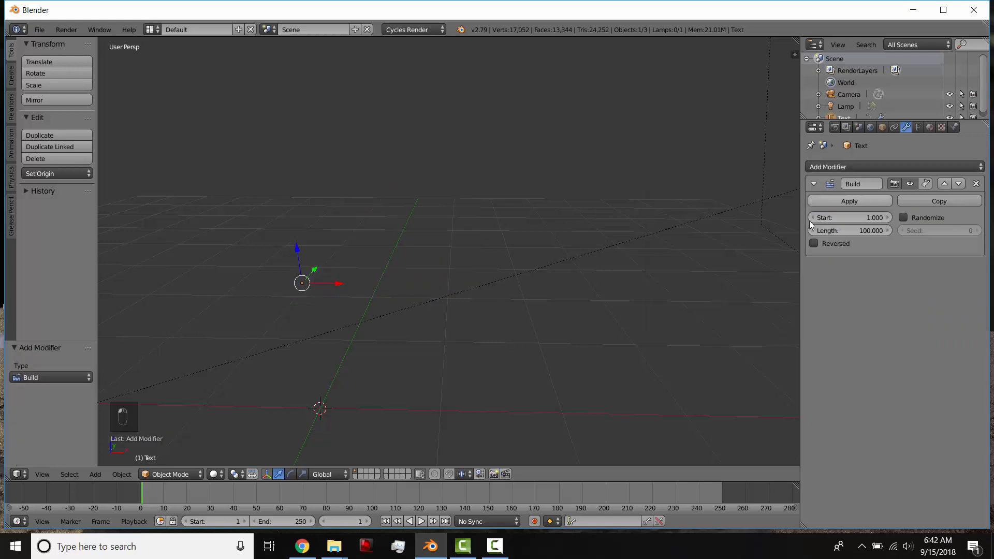
Play the animation to preview the Build effect on the text, and stop the playback.
key("alt+a")
middle_click_drag(528, 352, 519, 323)
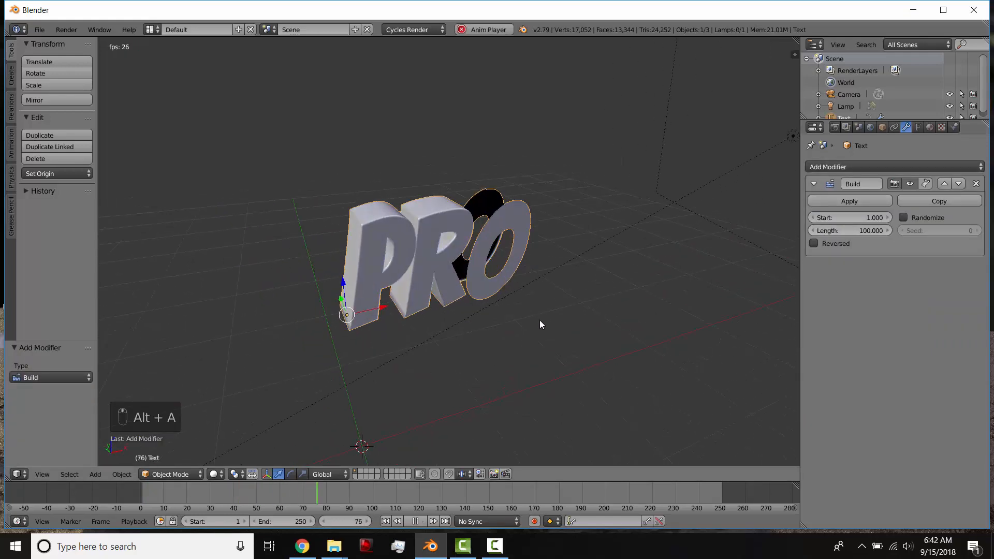
key("alt+a")
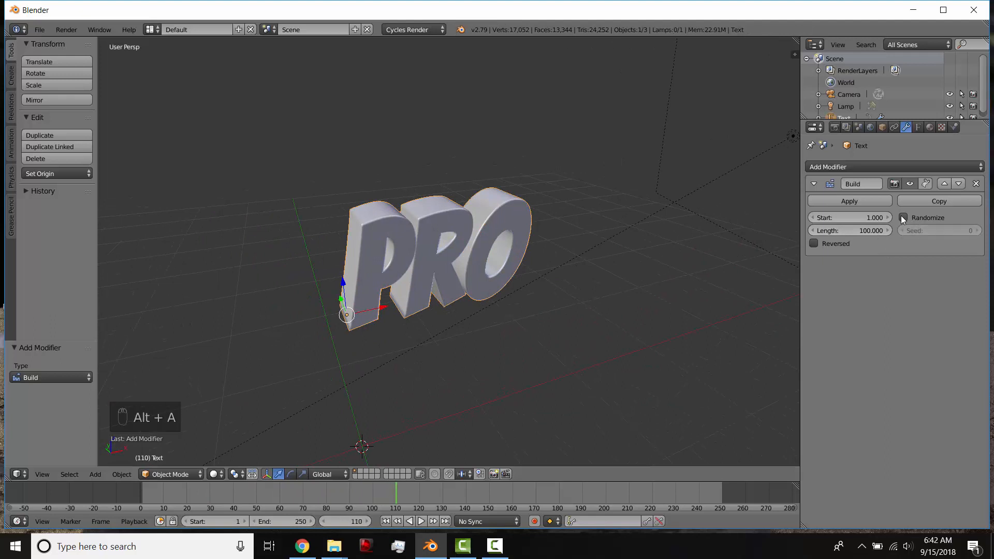
Turn on Reversed in the Build modifier and play the animation from near the start of the timeline.
left_click(814, 243)
left_click(153, 495)
key("alt+a")
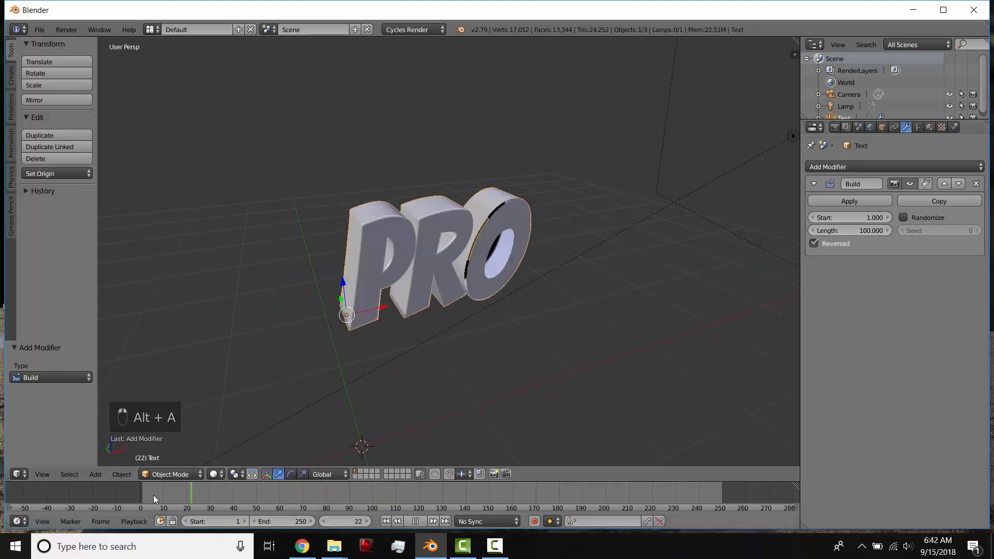
key("alt+a")
middle_click_drag(452, 359, 421, 348)
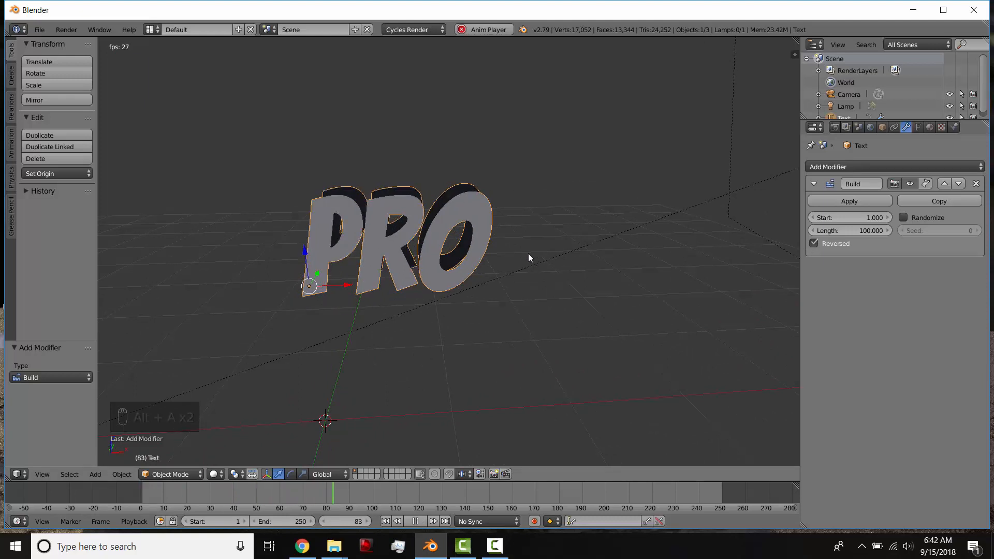
key("alt+a")
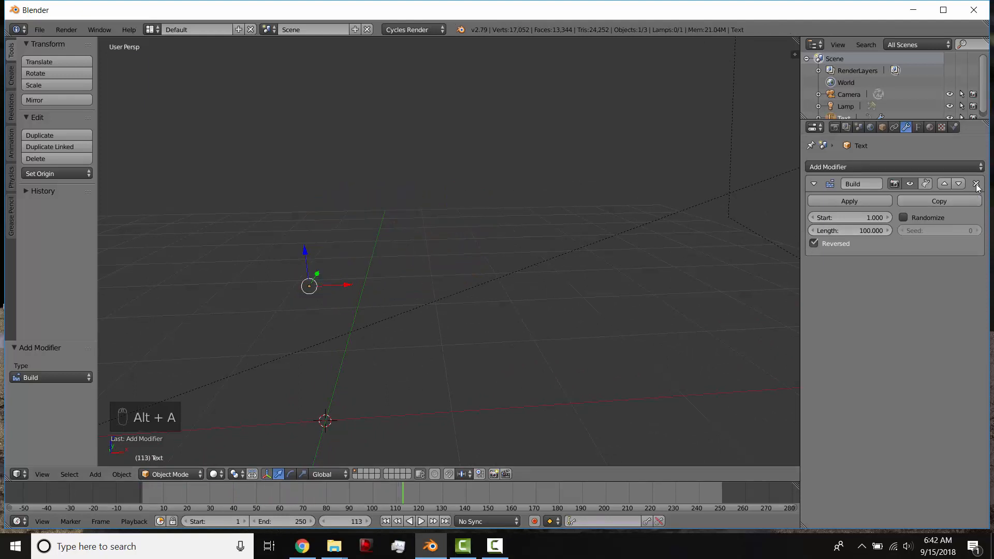
Remove the Build modifier and check the text in rendered shading before returning to solid shading.
left_click(976, 184)
left_click(871, 166)
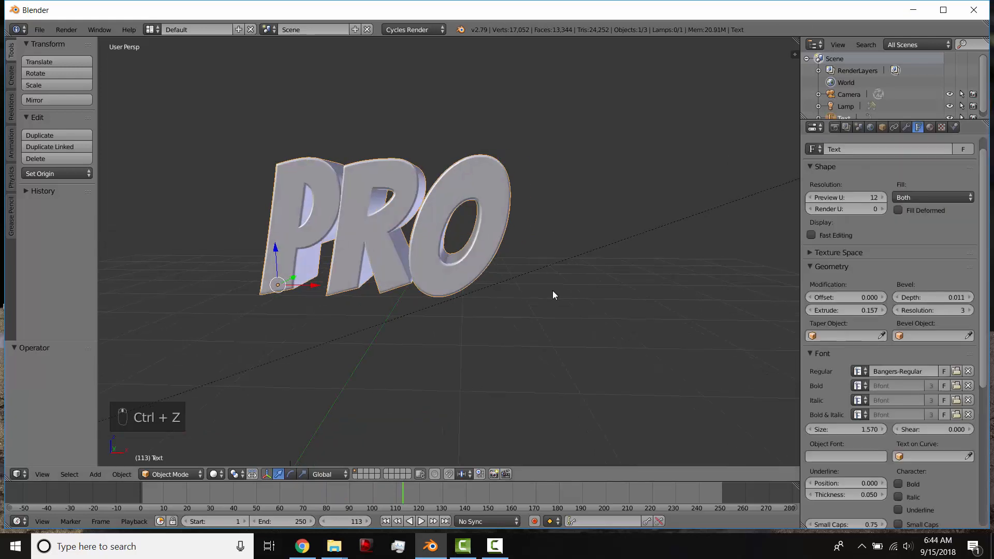
scroll(448, 269, "up", 3)
mouse_move(552, 291)
middle_mouse_down()
mouse_move(448, 269)
mouse_move(477, 325)
mouse_move(465, 303)
mouse_move(503, 305)
middle_mouse_up()
scroll(473, 313, "down", 6)
key("shift+z")
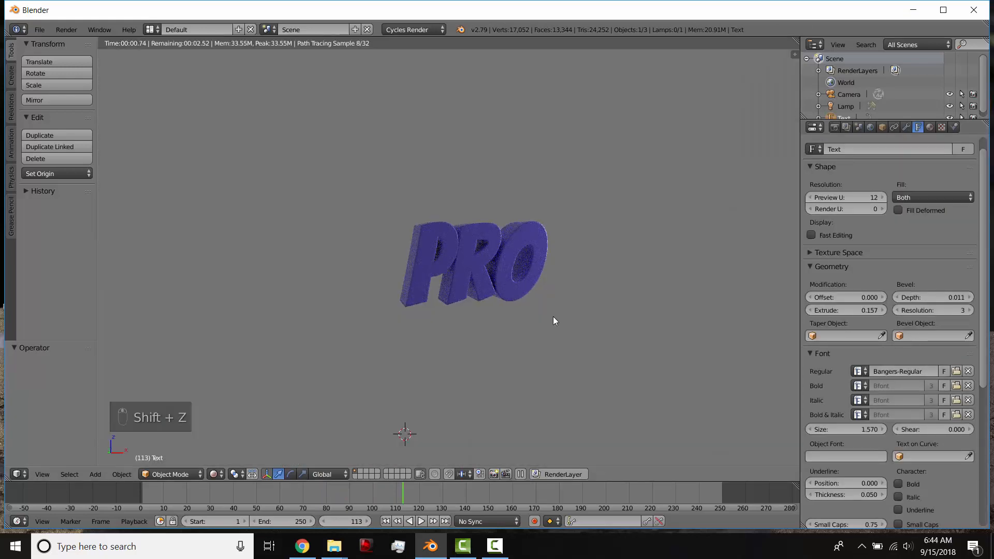
key("shift+z")
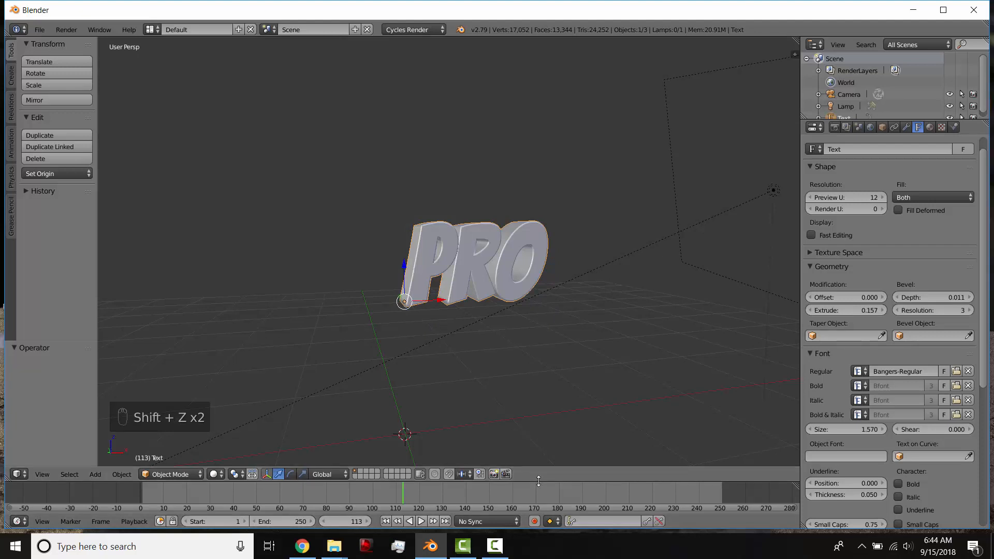
Enlarge the timeline area and try scaling the text about its corner origin, cancelling each attempt.
left_click_drag(538, 483, 570, 337)
key("s")
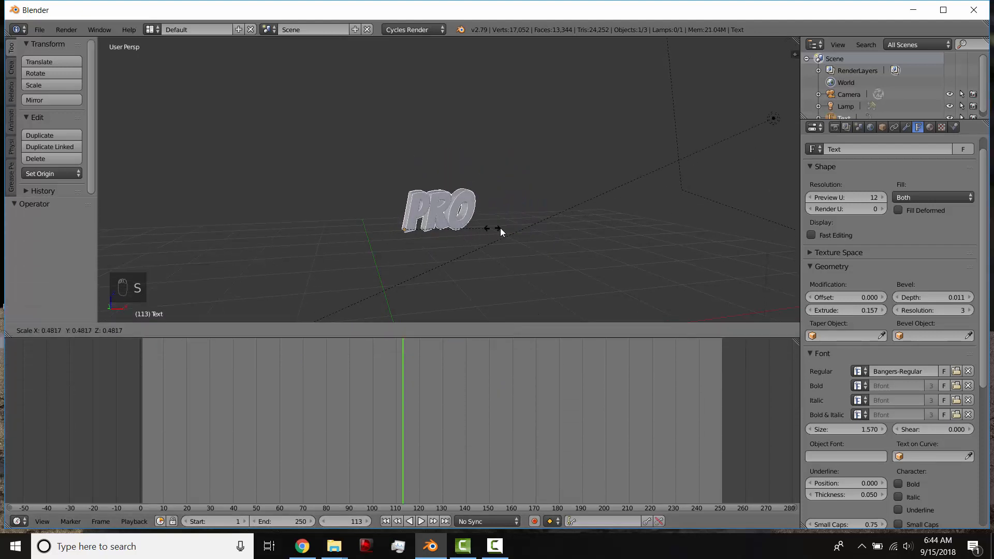
right_click(451, 228)
key("s")
right_click(459, 220)
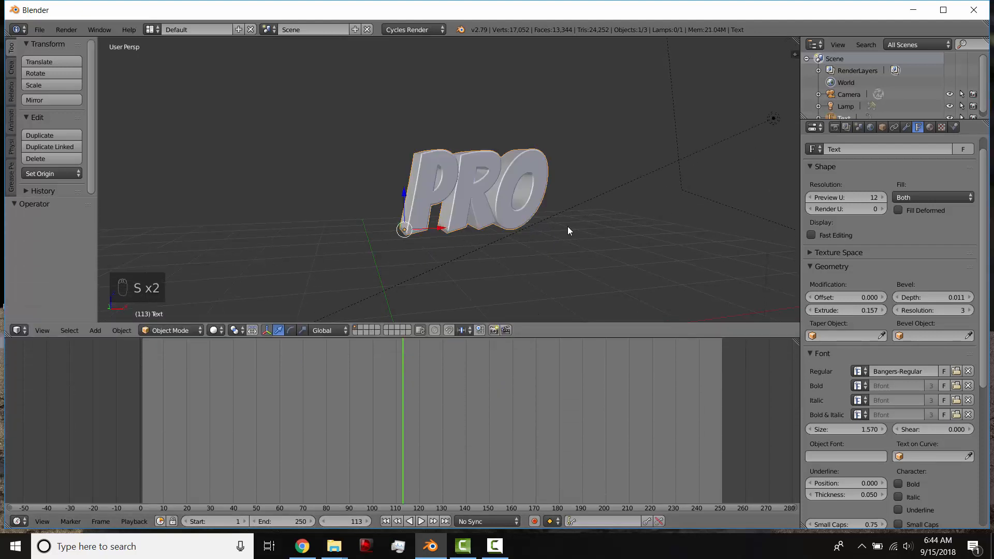
Try rotating the text about the global Z axis and scaling it again, cancelling both.
key("r")
key("z")
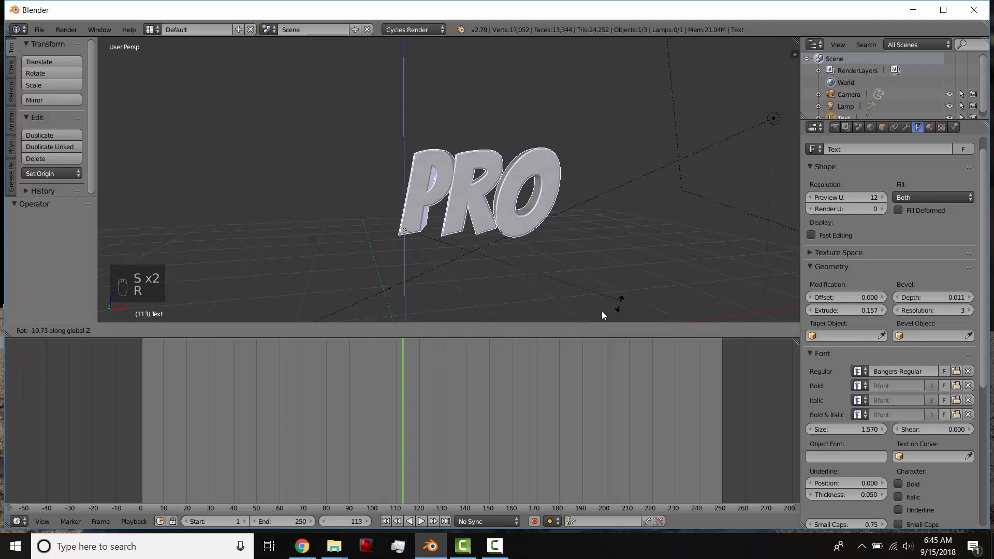
right_click(520, 50)
scroll(591, 211, "up", 3)
middle_click_drag(591, 211, 548, 161, "shift")
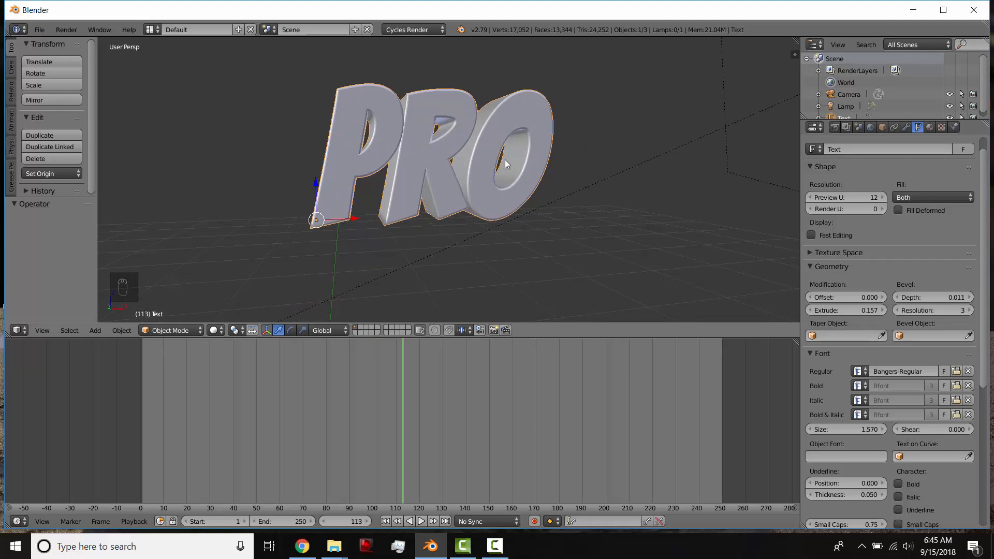
key("s")
right_click(417, 187)
middle_click_drag(419, 191, 339, 238)
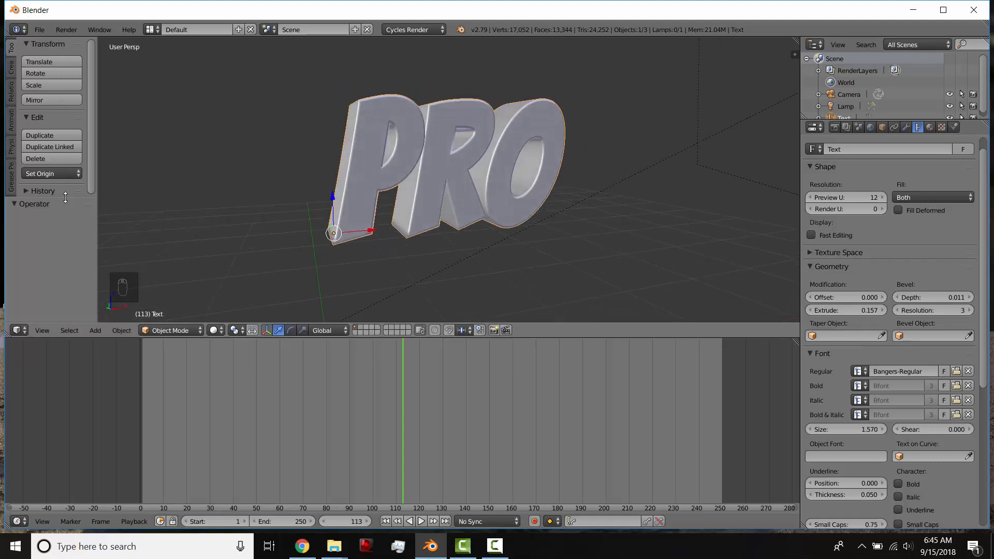
Shrink the operator panel and reduce the timeline's height, keeping the tool shelf shown.
left_click_drag(66, 202, 66, 288)
left_click_drag(127, 337, 134, 383)
key("t")
key("t")
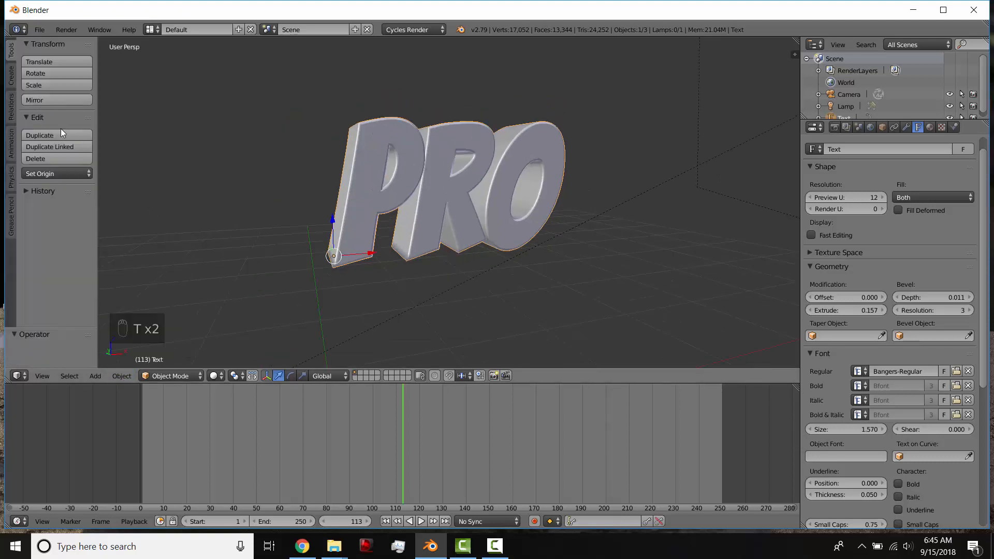
Apply Origin to Geometry to the text and undo it.
left_click(55, 174)
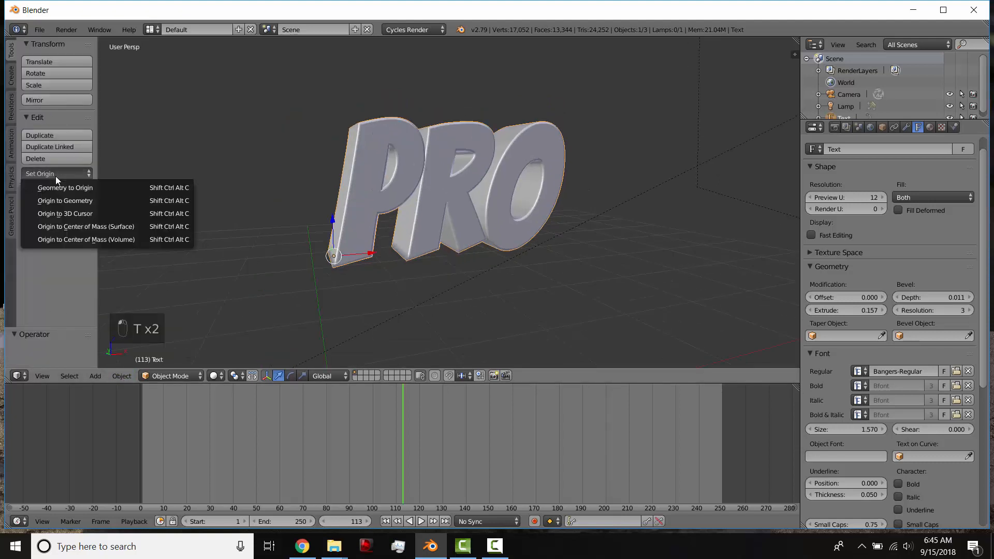
left_click(81, 203)
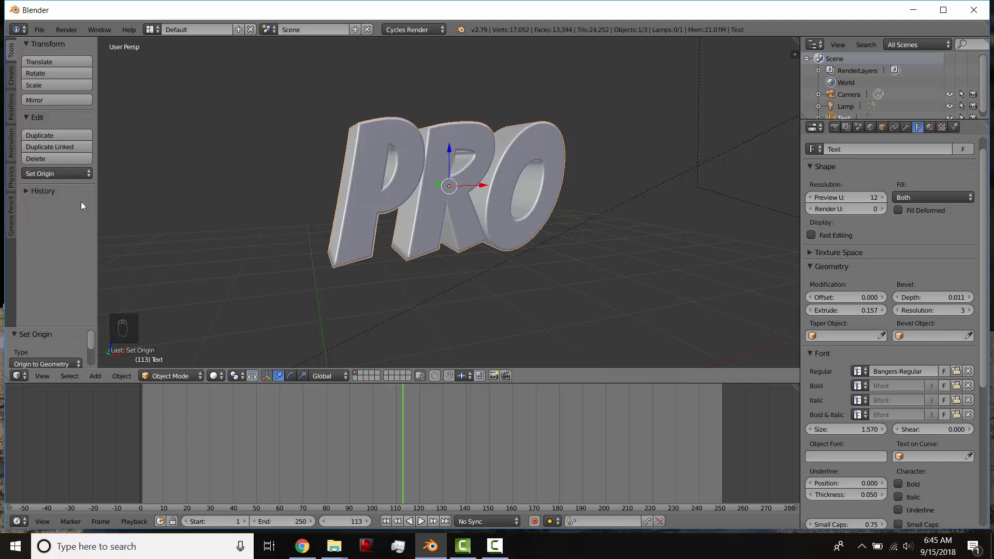
key("ctrl+z")
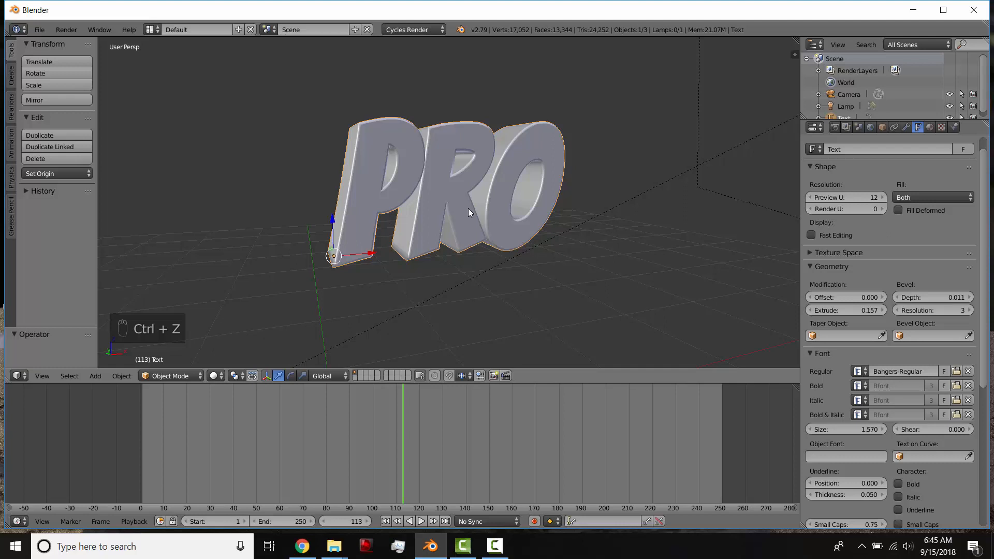
Set the text's origin to its geometry and try scaling the text about the new origin.
key("ctrl+alt+shift+c")
left_click(468, 208)
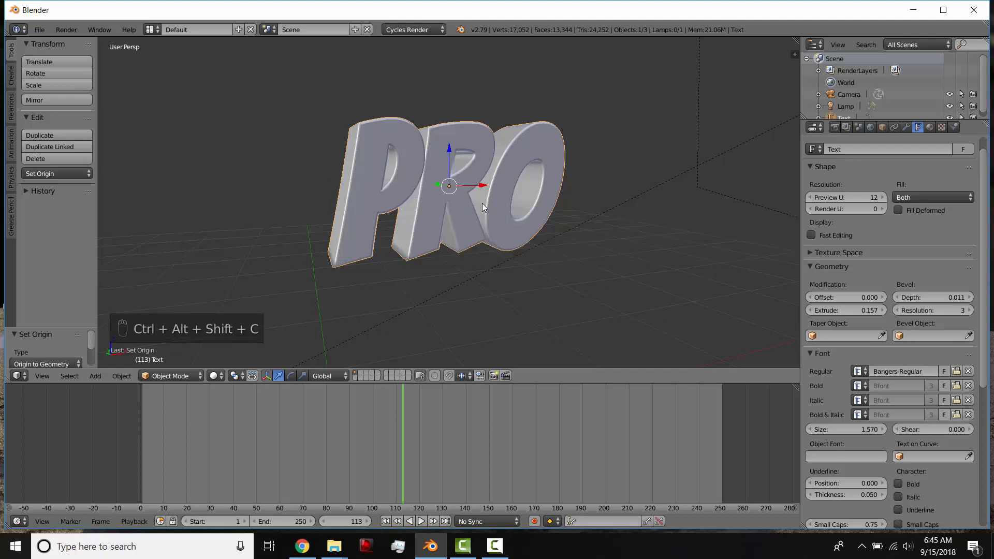
key("s")
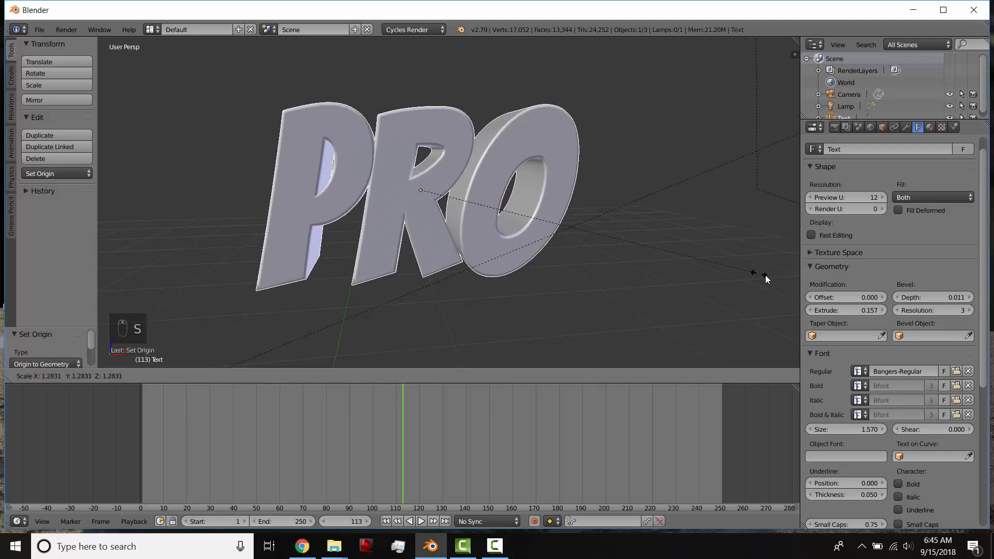
left_click(564, 270)
Return the timeline to frame 1.
key("shift+Left")
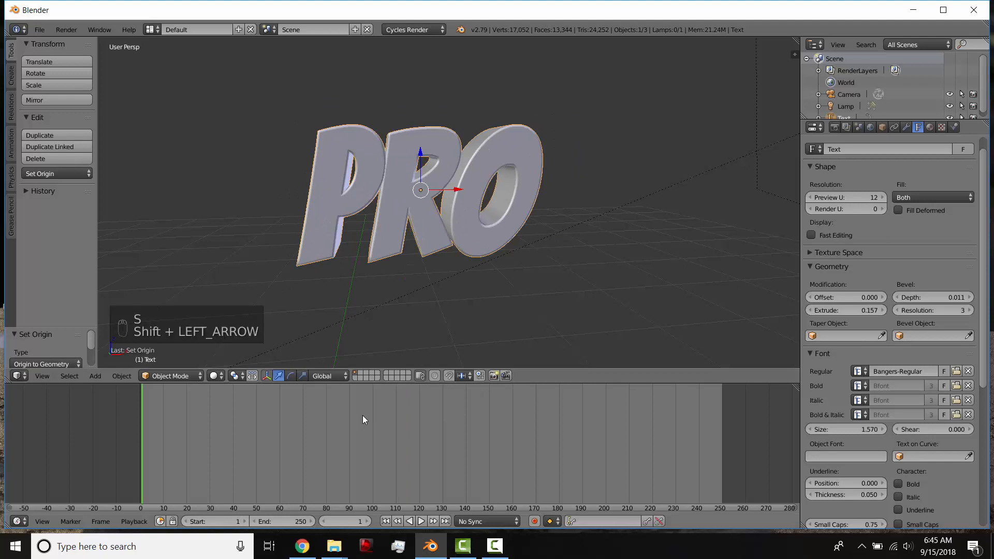
Move to frame 15 and insert a LocRotScale keyframe for the PRO text in its current pose.
key("Right")
key("Right")
key("Right")
key("Right")
key("Right")
key("Right")
key("Right")
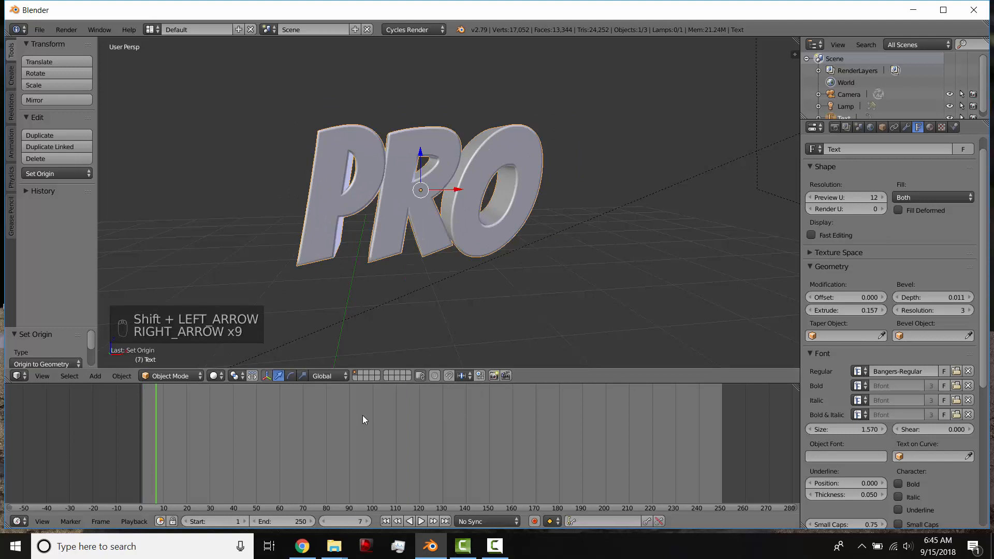
key("Right")
key("Right")
key("Right")
key("Right")
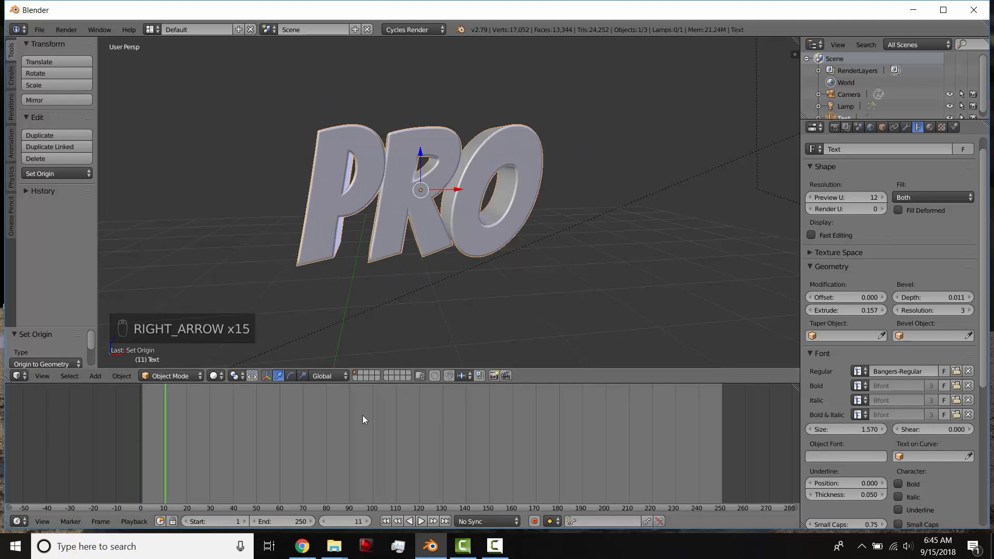
key("Left")
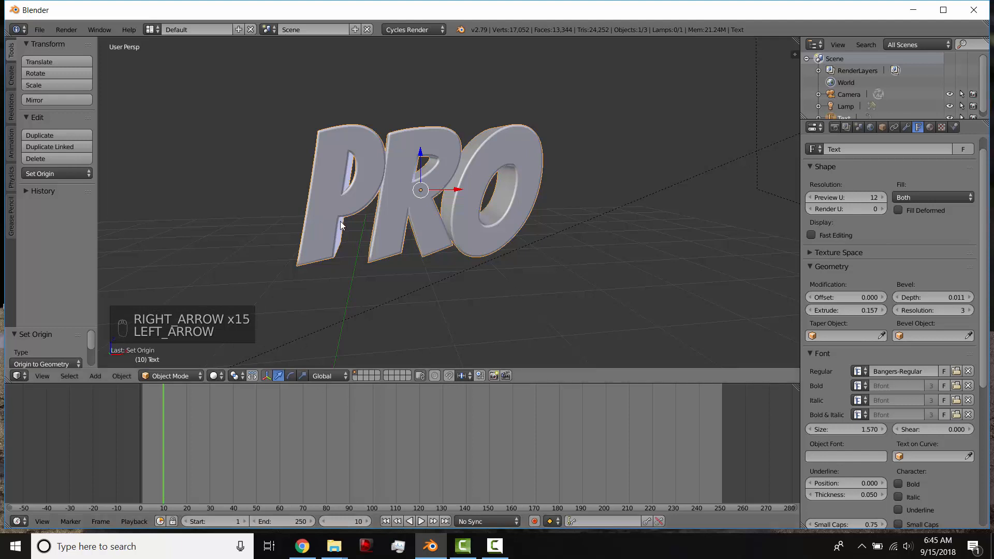
scroll(327, 280, "down", 3)
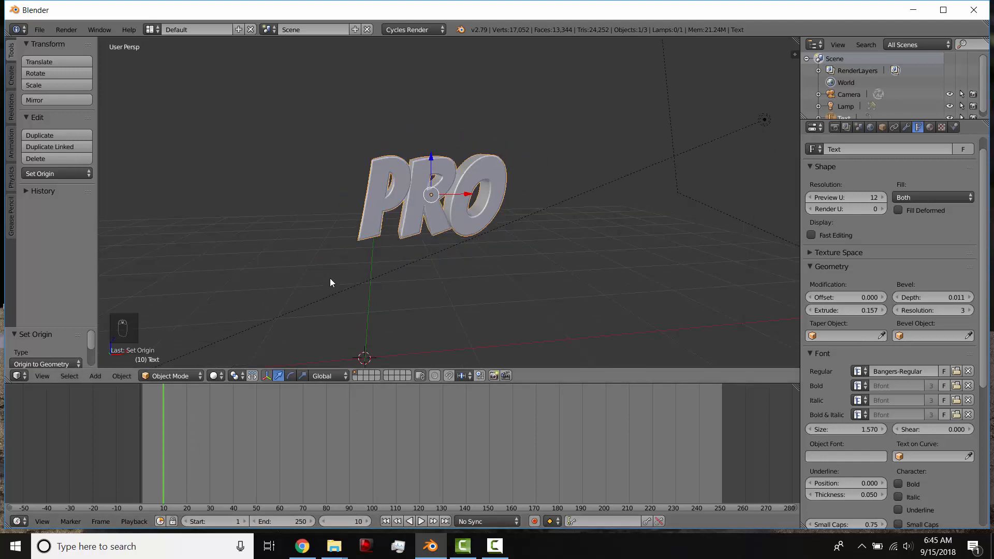
left_click_drag(158, 445, 174, 458)
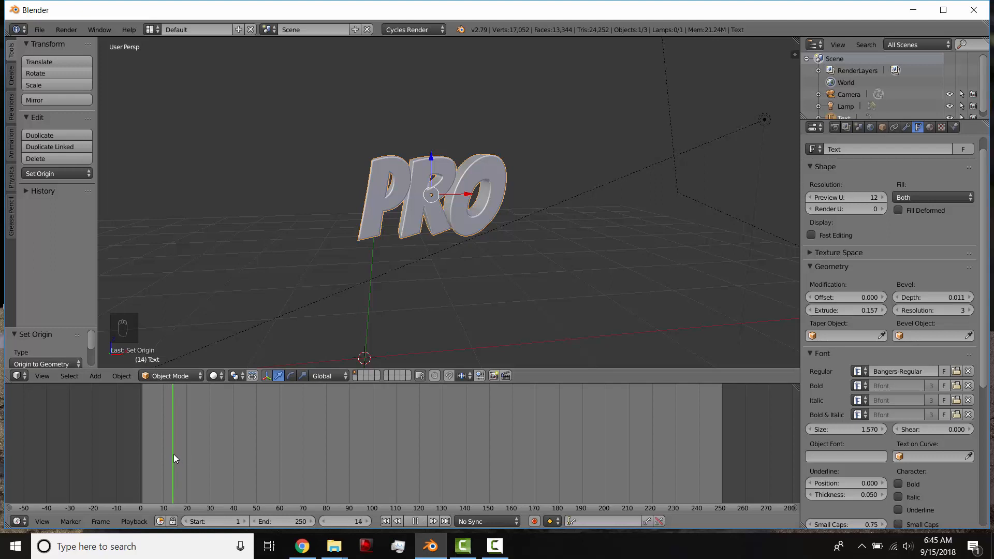
key("Right")
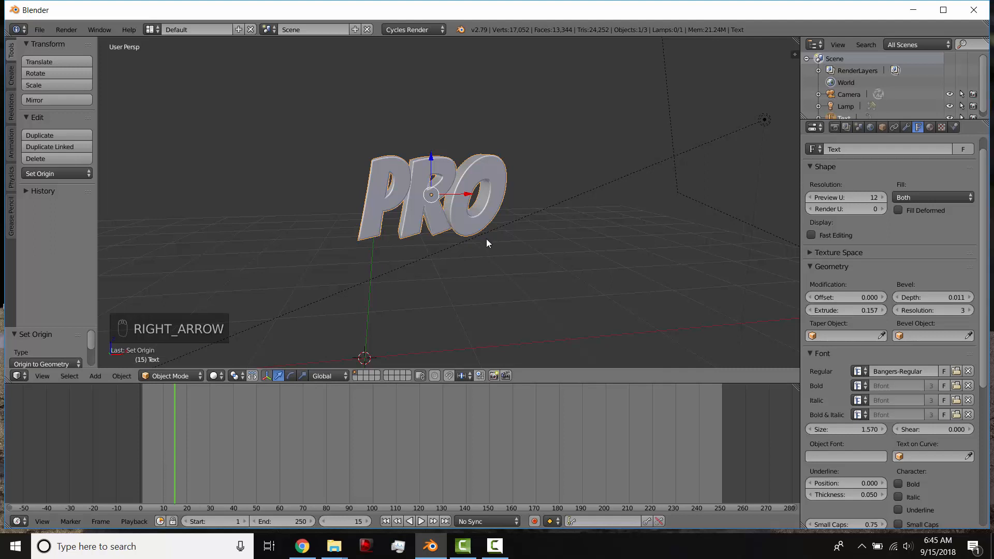
key("i")
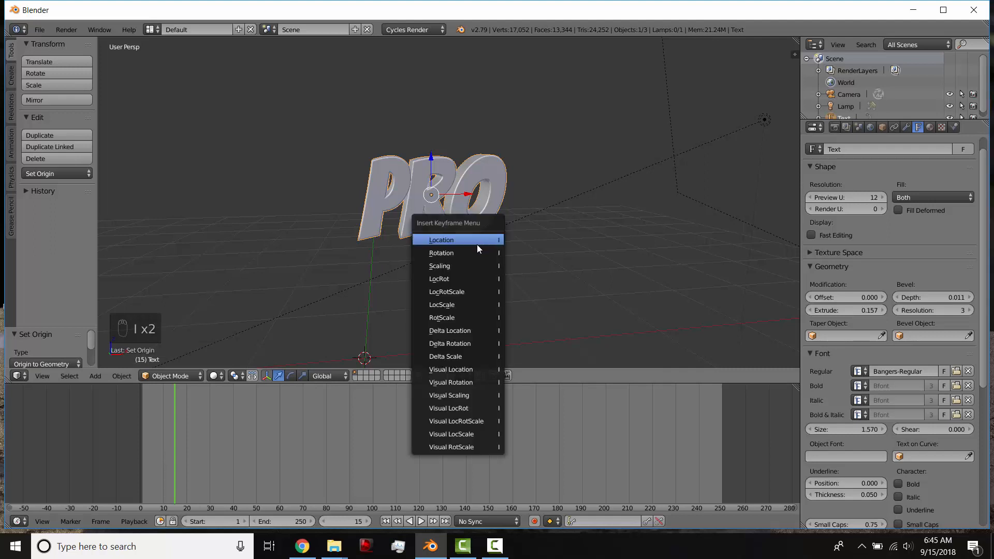
left_click(463, 292)
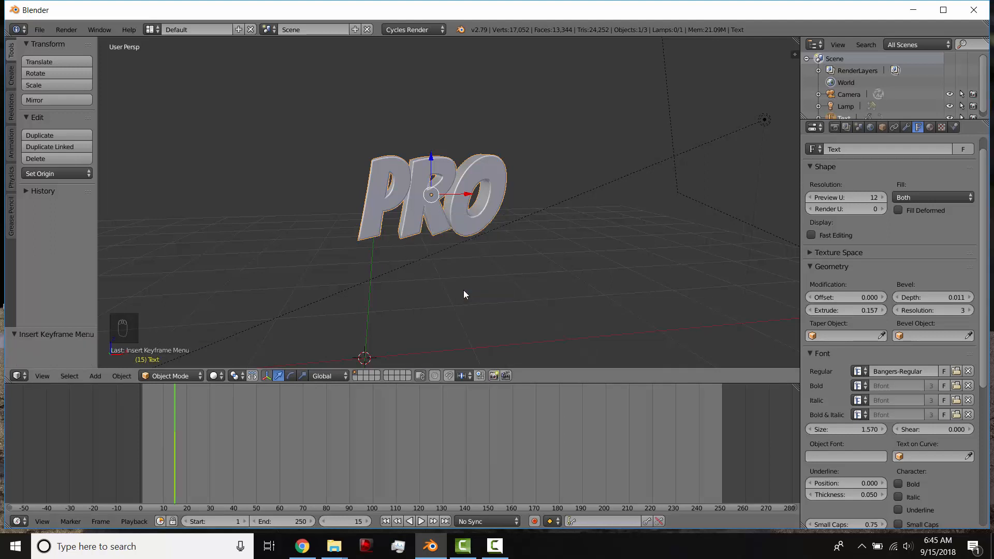
Go to frame 1, rotate the text about -183° around the global Z axis and lower it vertically toward the grid.
key("Left")
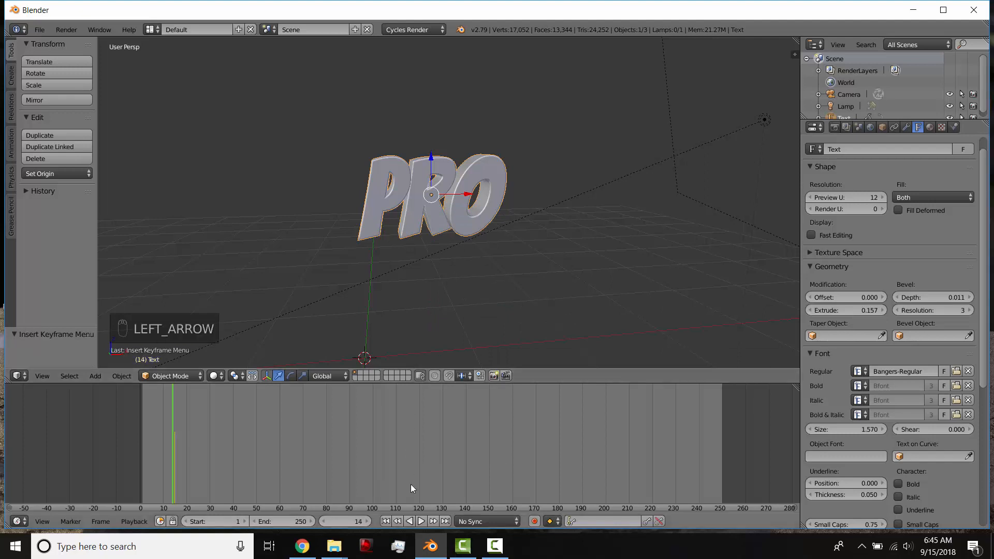
key("r")
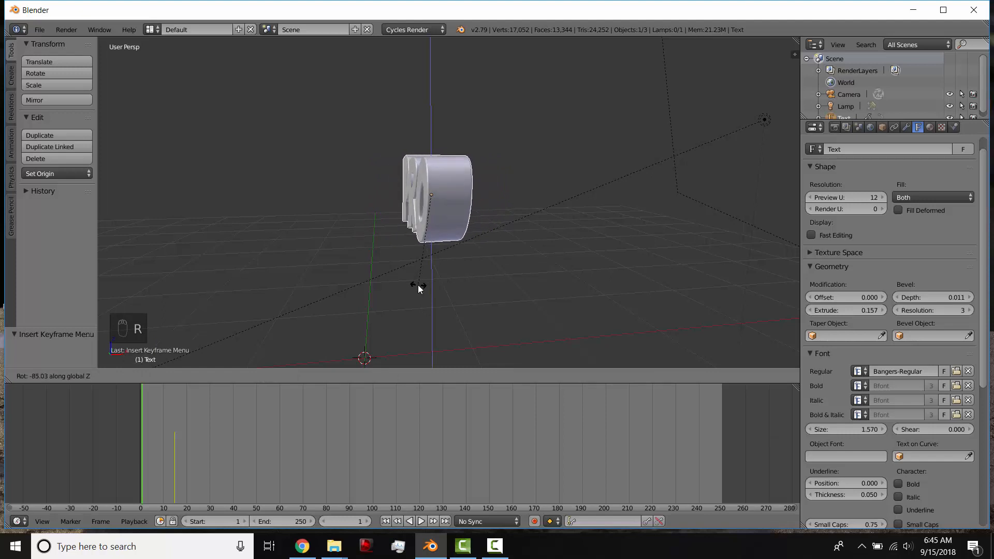
left_click(325, 165)
key("s")
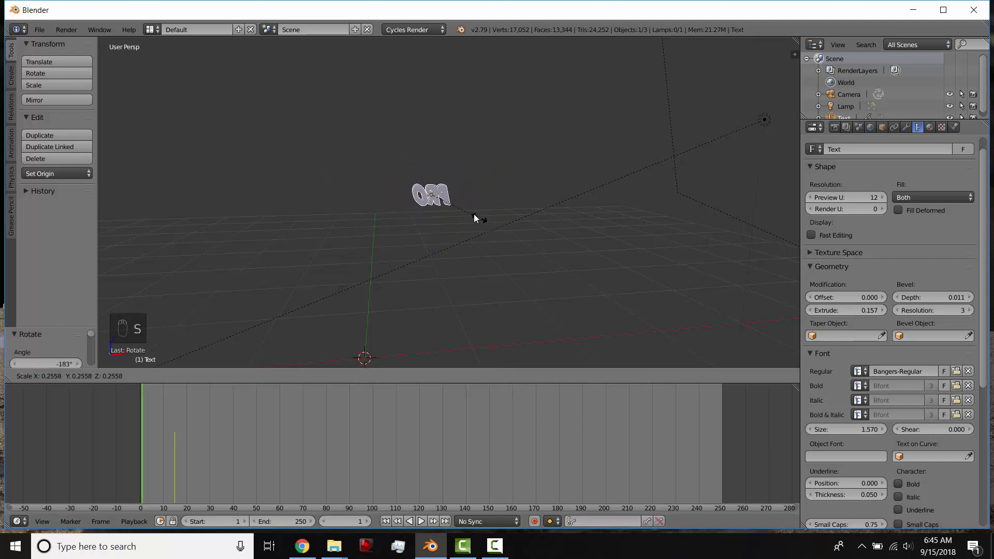
right_click(475, 208)
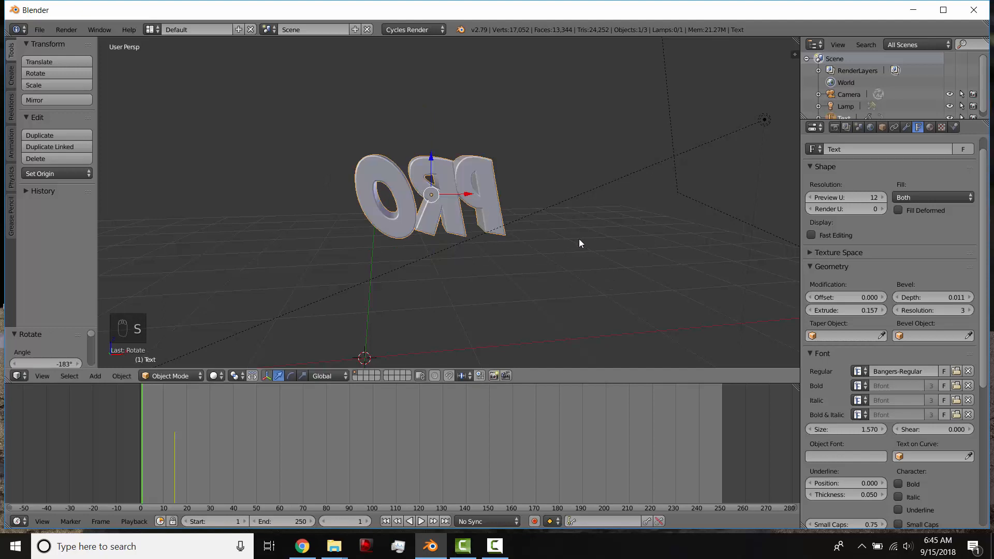
left_click_drag(431, 159, 432, 239)
Scale the text to 0 and insert a LocRotScale keyframe for it at frame 1.
key("s")
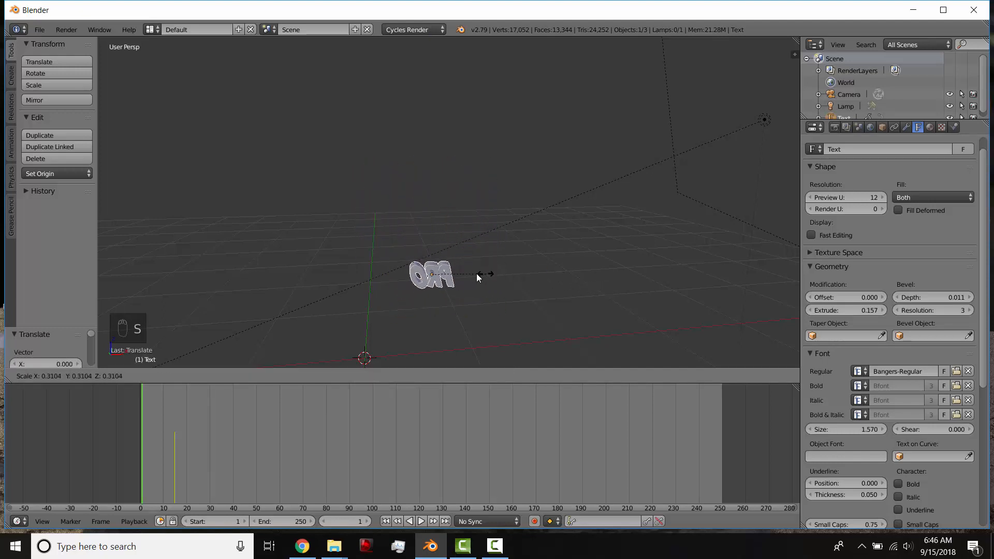
right_click(455, 275)
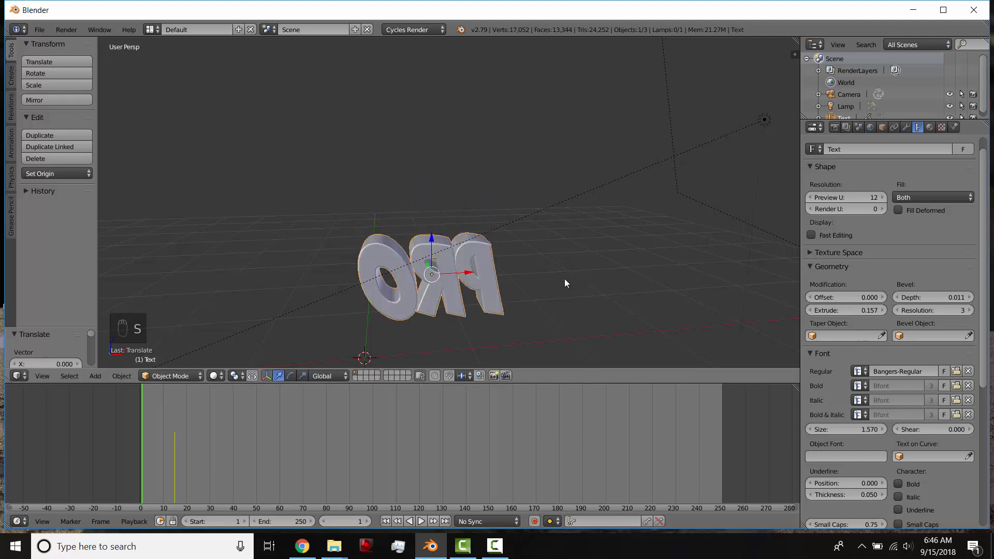
key("s")
key("0")
key("Return")
key("i")
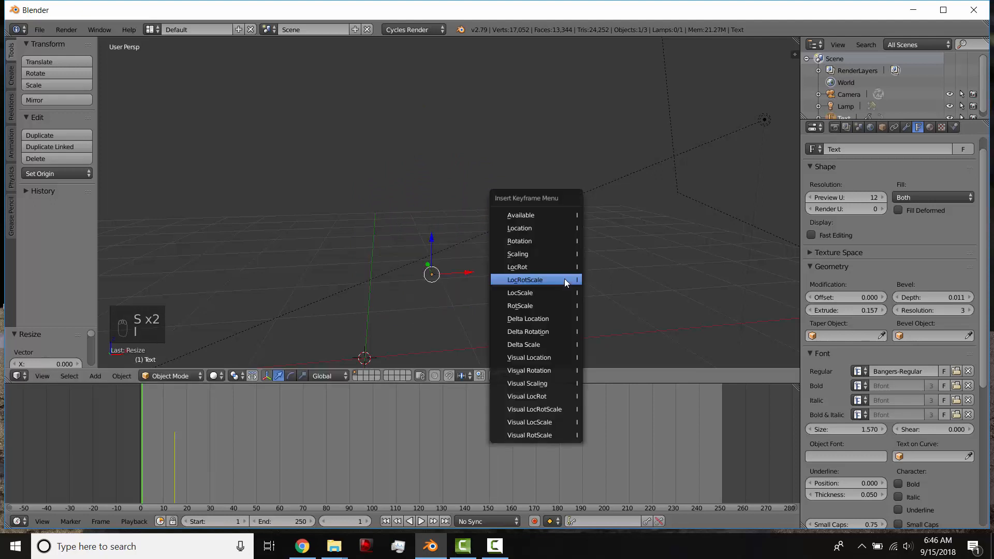
left_click(564, 279)
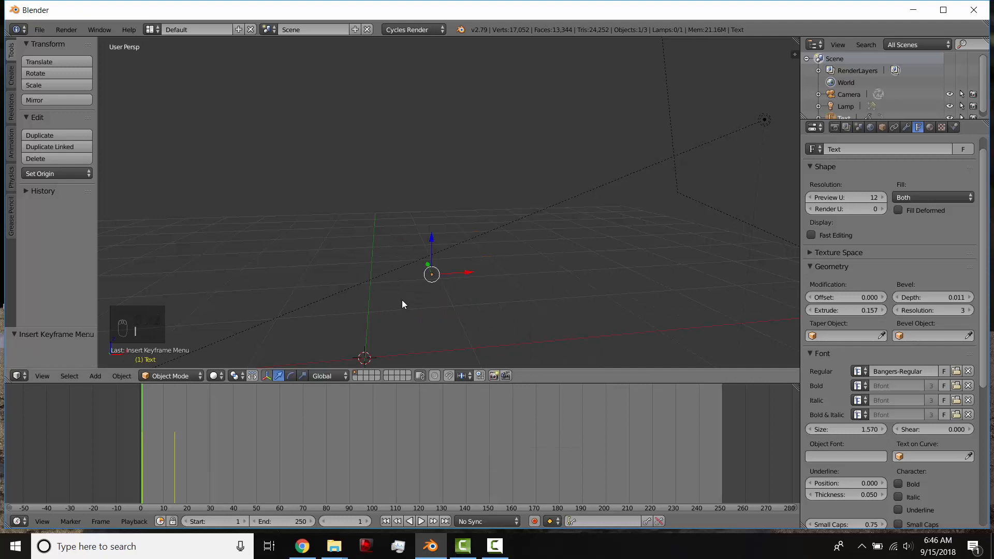
Play the text animation from its beginning, stop playback and dismiss the MSI backup reminder.
mouse_move(141, 467)
left_mouse_down()
mouse_move(176, 471)
mouse_move(147, 470)
left_mouse_up()
key("alt+a")
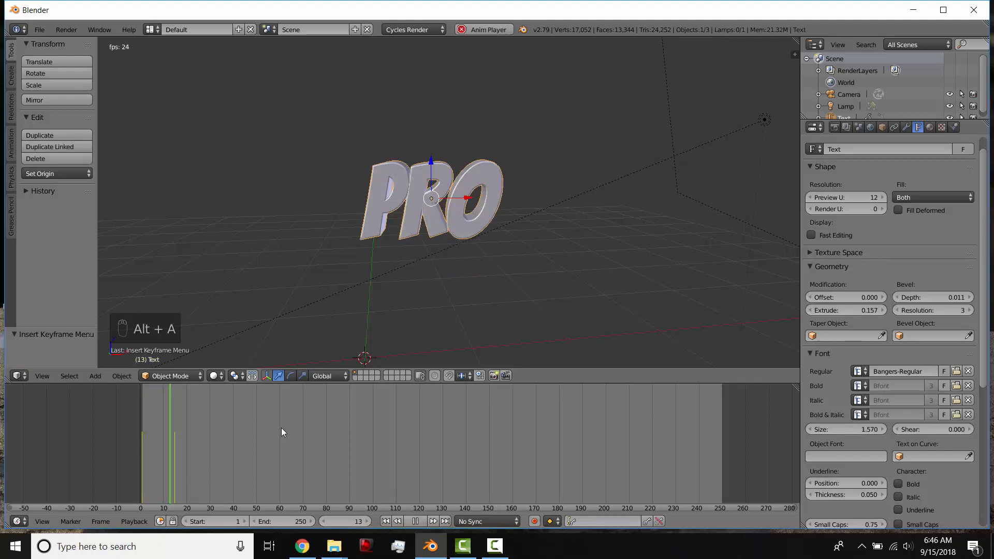
key("alt+a")
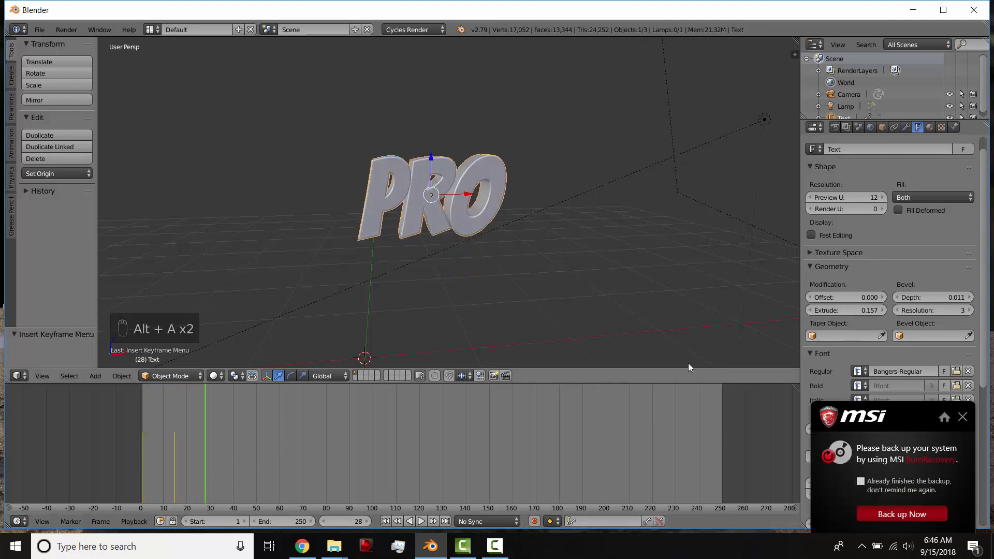
left_click(963, 417)
Enlarge the timeline area, switch it to the Graph Editor and try the Normalize option on the text's curves.
left_click_drag(227, 386, 227, 236)
left_click(18, 522)
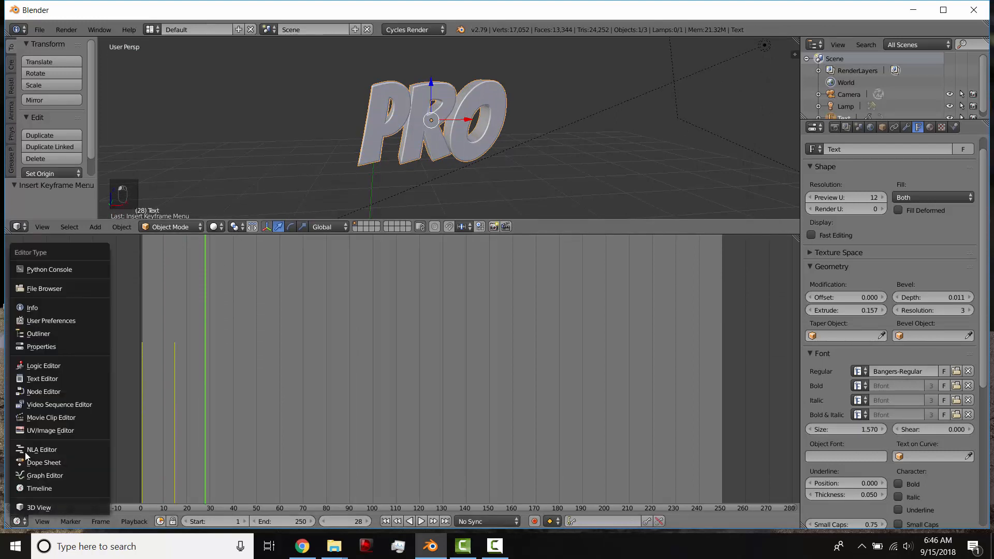
left_click(49, 474)
middle_click_drag(200, 408, 371, 349)
left_click(352, 519)
scroll(321, 376, "up", 4)
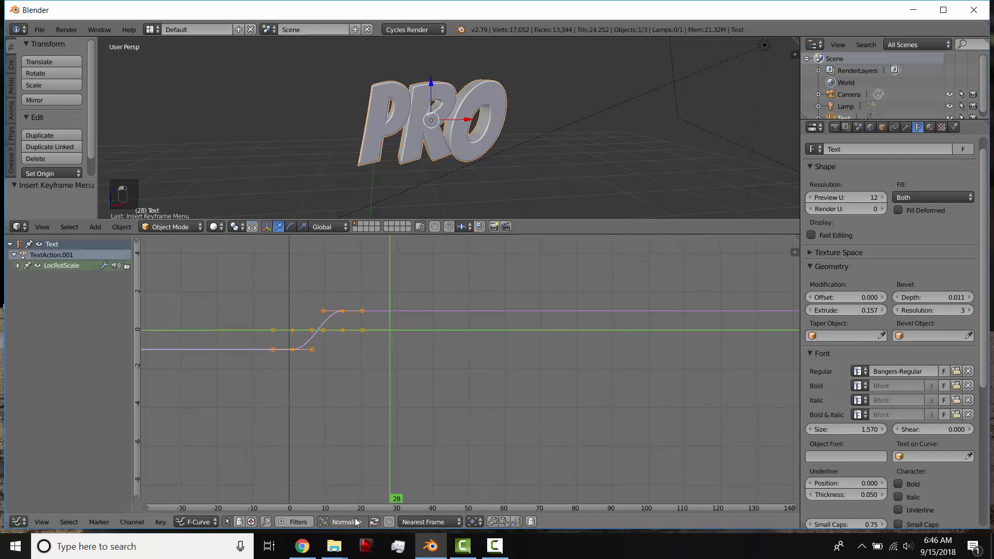
left_click(343, 522)
left_click(343, 522)
Set the interpolation mode of the text's keyframes to Exponential and play the animation to preview the easing.
left_click_drag(387, 391, 325, 386)
left_click(161, 522)
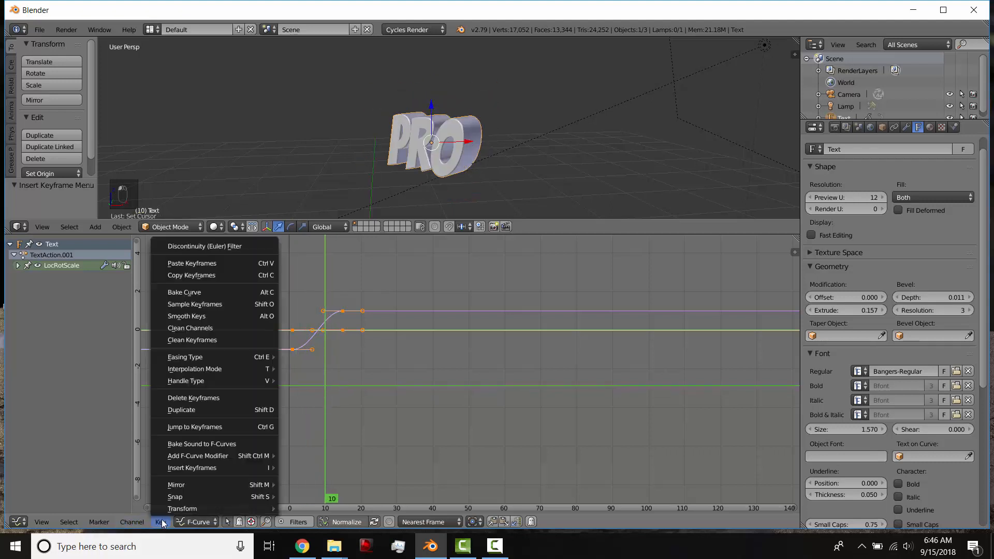
mouse_move(200, 368)
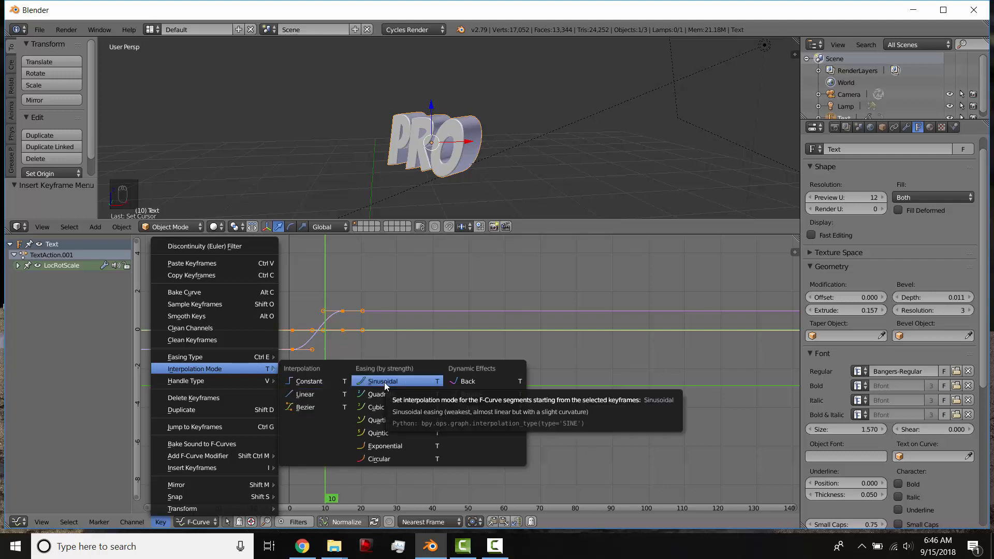
left_click(386, 450)
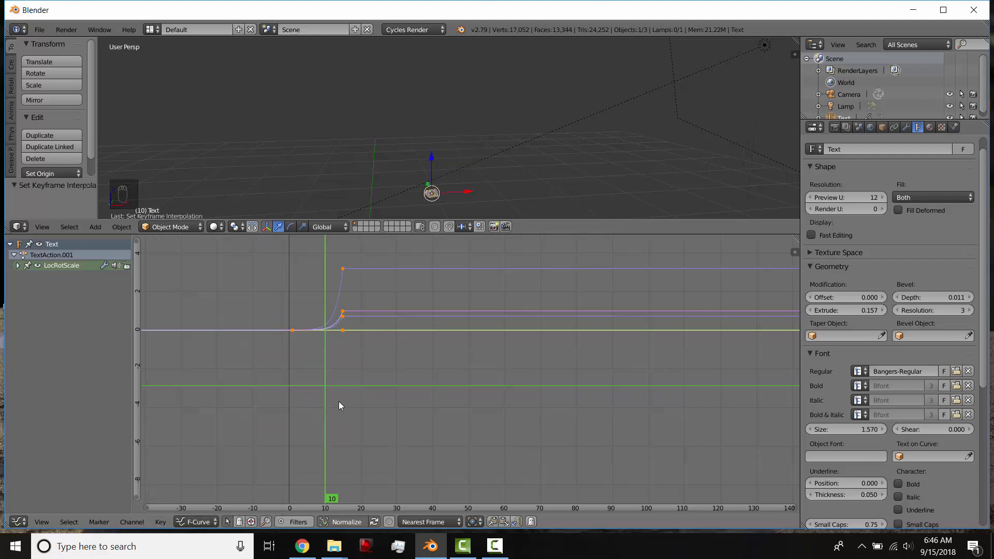
left_click_drag(339, 402, 355, 366)
key("alt+a")
key("alt+a")
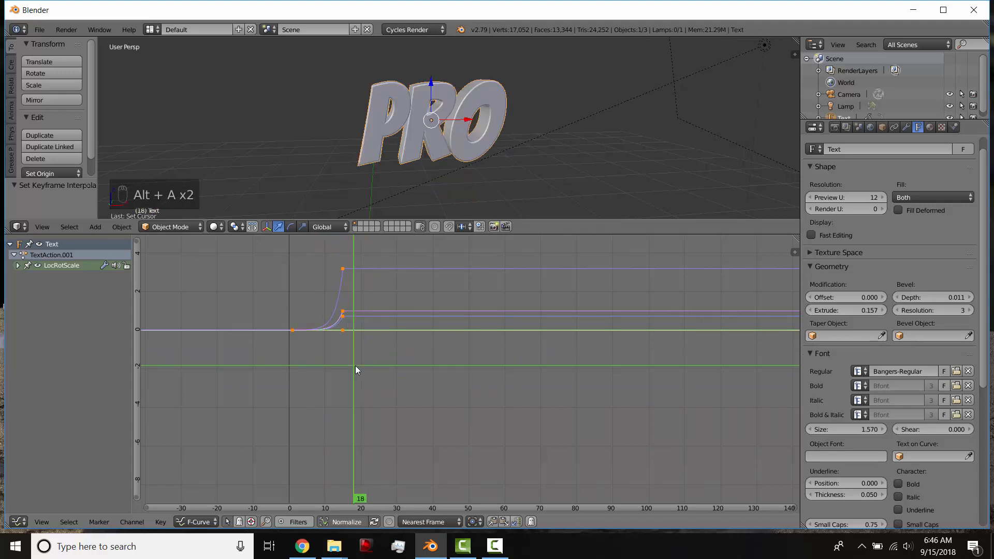
Switch the keyframes to a gentler easing-by-strength interpolation and preview the animation from the start.
key("t")
left_click(264, 381)
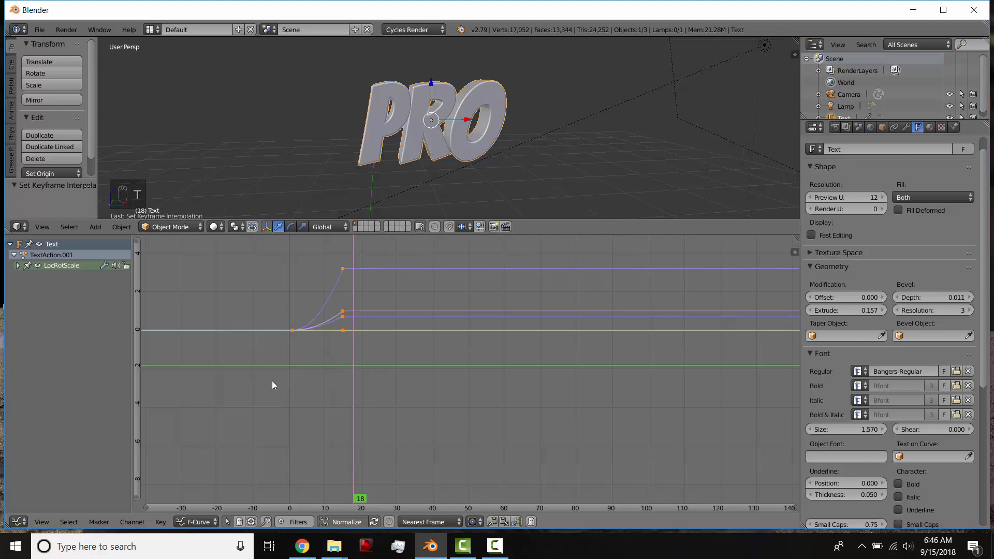
left_click_drag(323, 337, 292, 342)
key("alt+a")
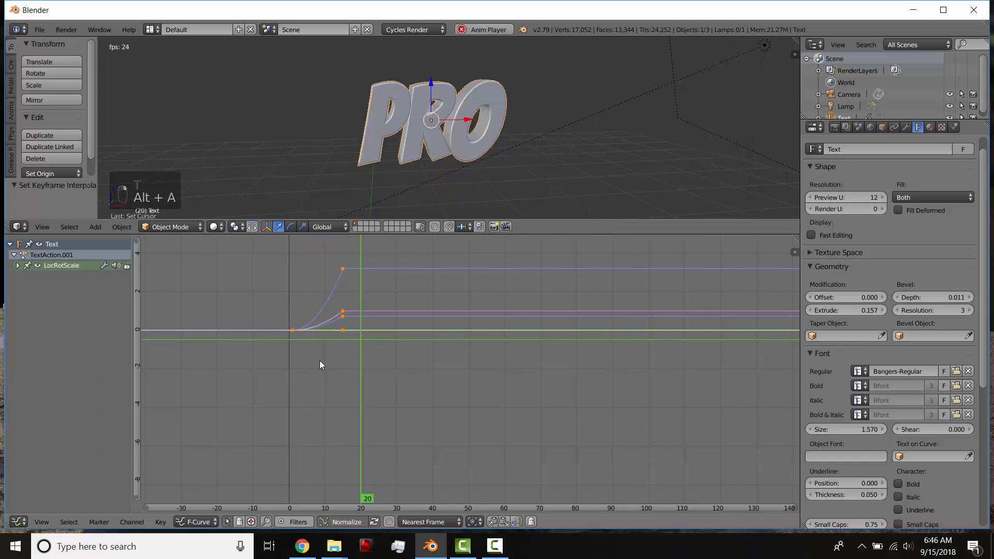
key("alt+a")
Set the keyframes' interpolation to the Elastic dynamic effect and preview the animation from frame 0.
key("t")
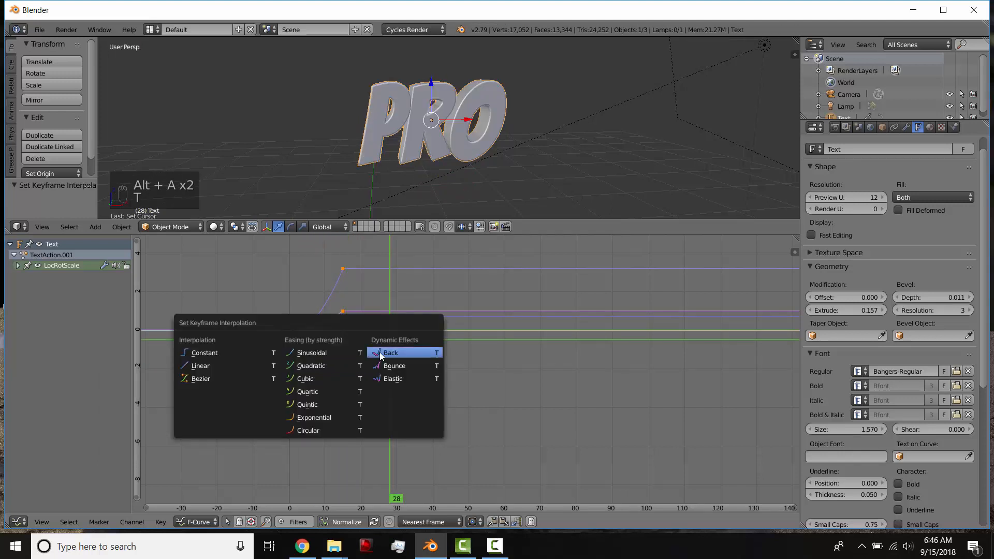
left_click(385, 372)
left_click(289, 383)
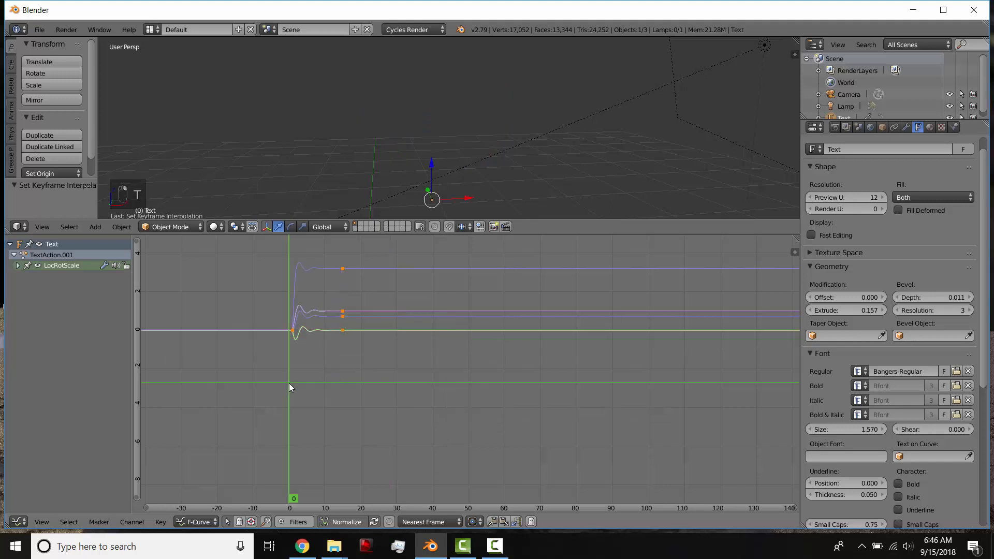
key("alt+a")
key("alt+a")
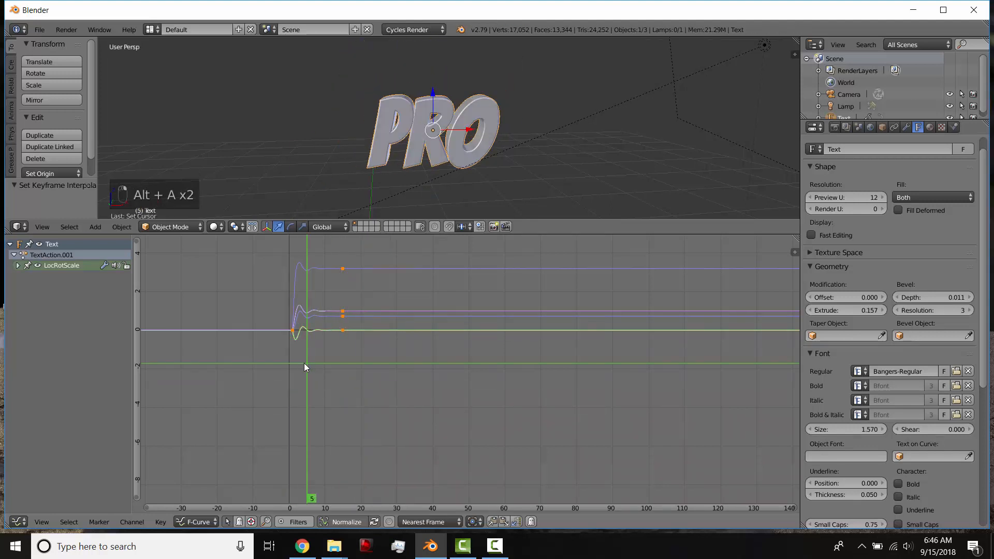
key("alt+a")
key("alt+a")
Move only the ending keyframes about 27.5 frames later and play the slower elastic animation from frame 1.
key("a")
key("b")
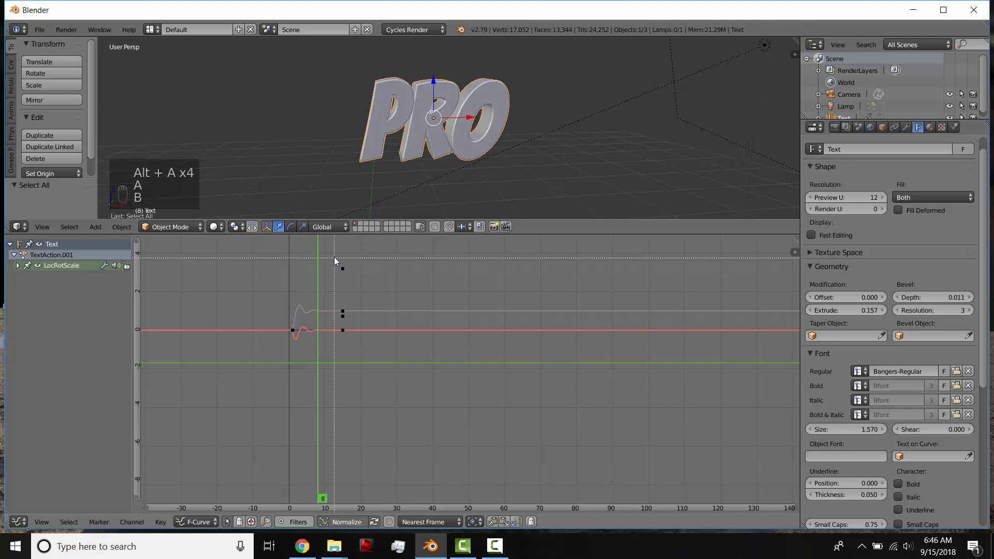
left_click_drag(330, 251, 380, 362)
key("g")
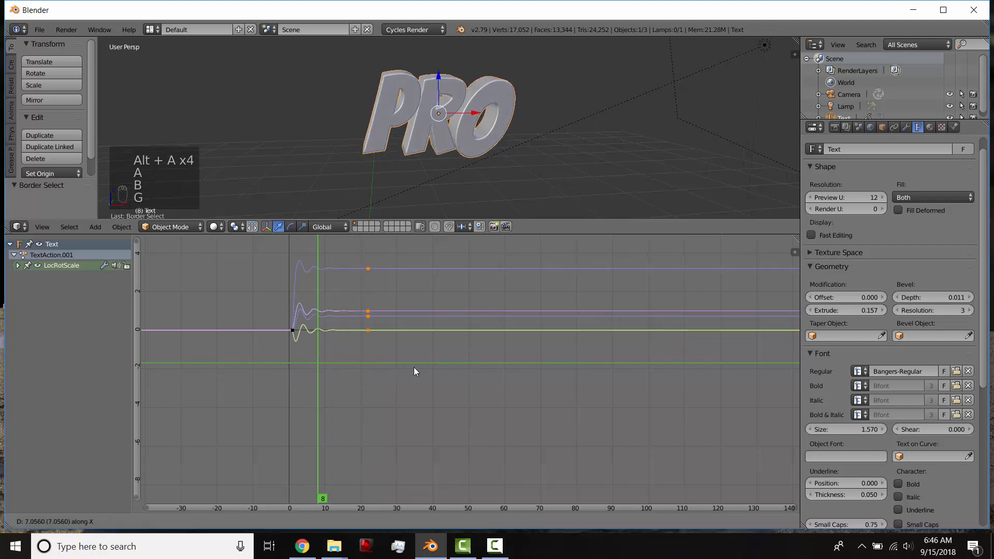
left_click(480, 371)
left_click_drag(311, 347, 293, 347)
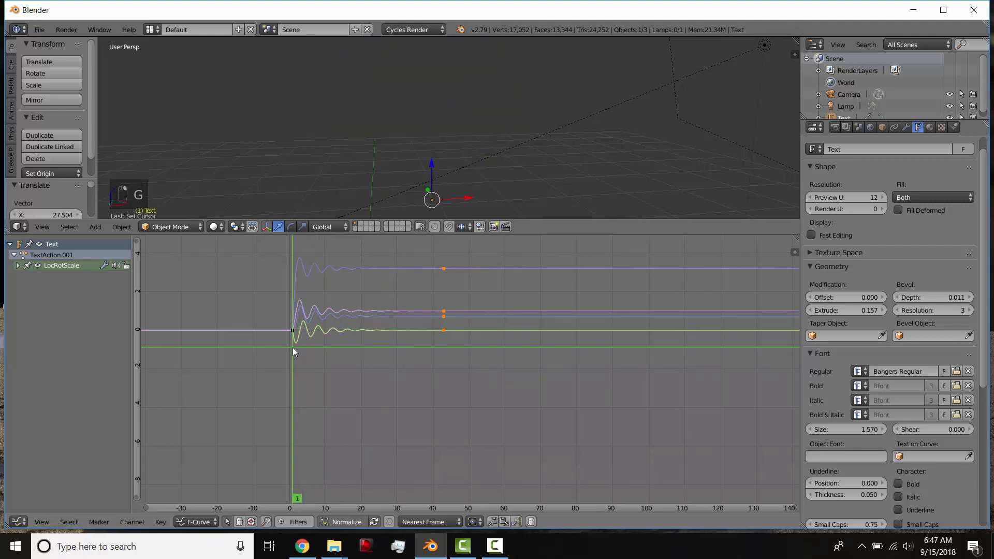
key("alt+a")
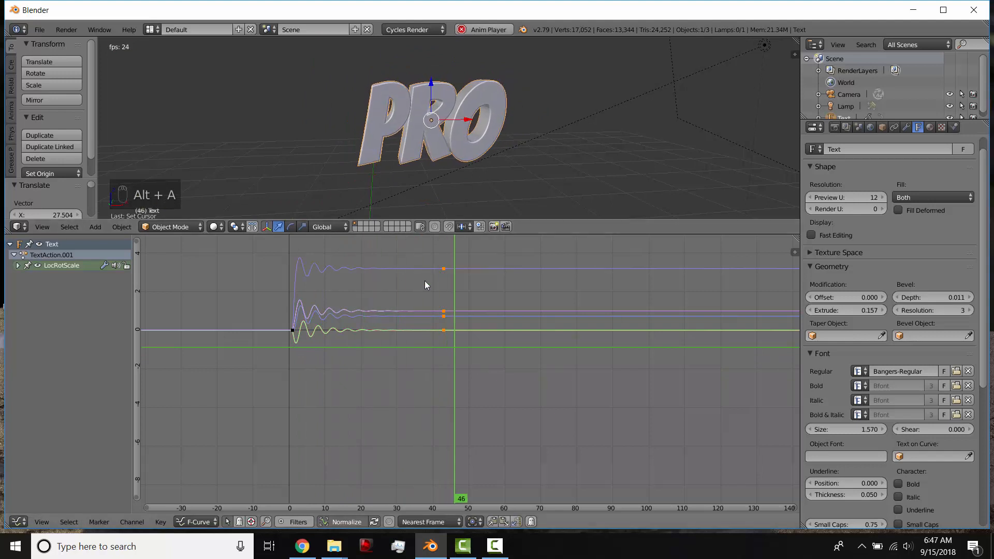
key("alt+a")
Set the interpolation of all the text's keyframes to the Back dynamic effect and preview the animation from near its start.
key("t")
left_click(403, 282)
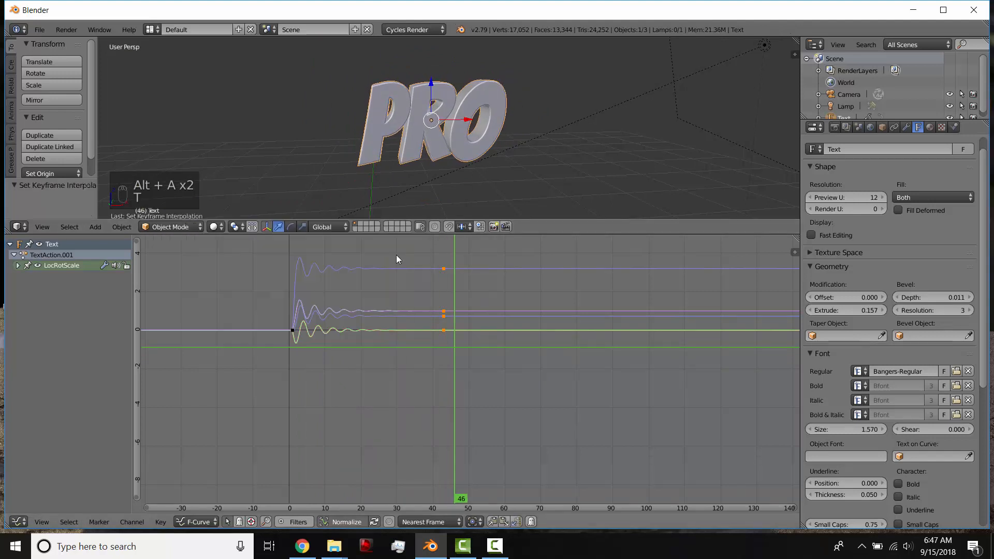
key("a")
key("a")
key("a")
key("t")
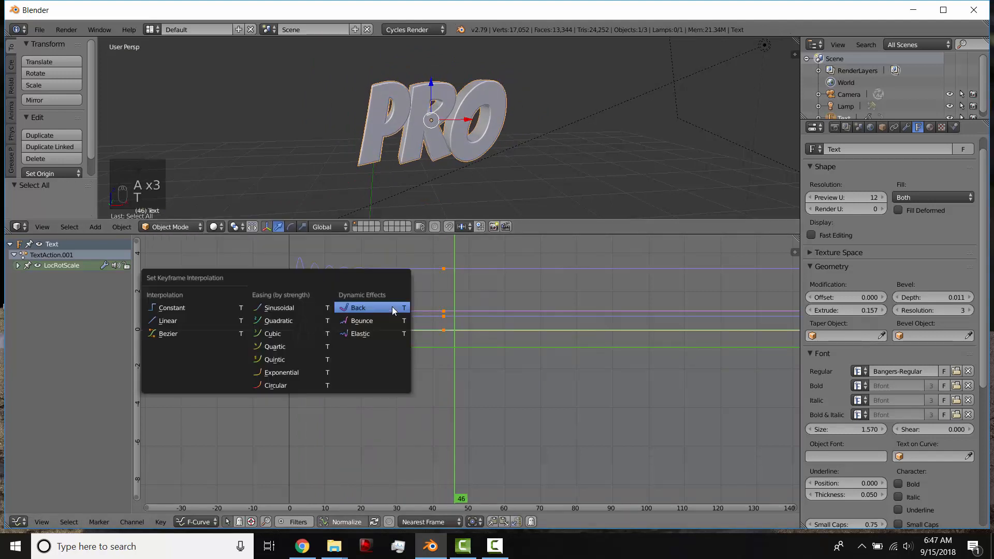
left_click(392, 307)
left_click_drag(382, 345, 299, 342)
key("alt+a")
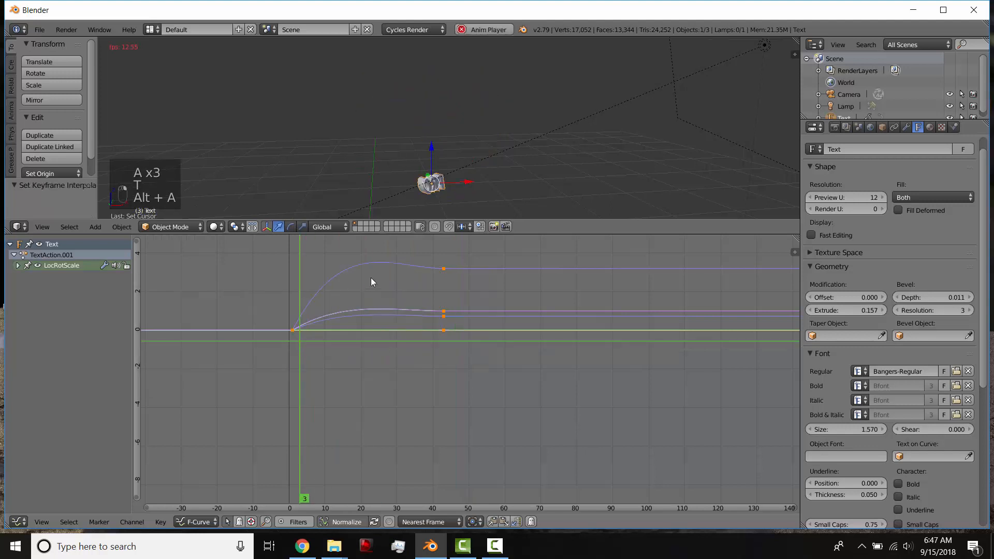
key("alt+a")
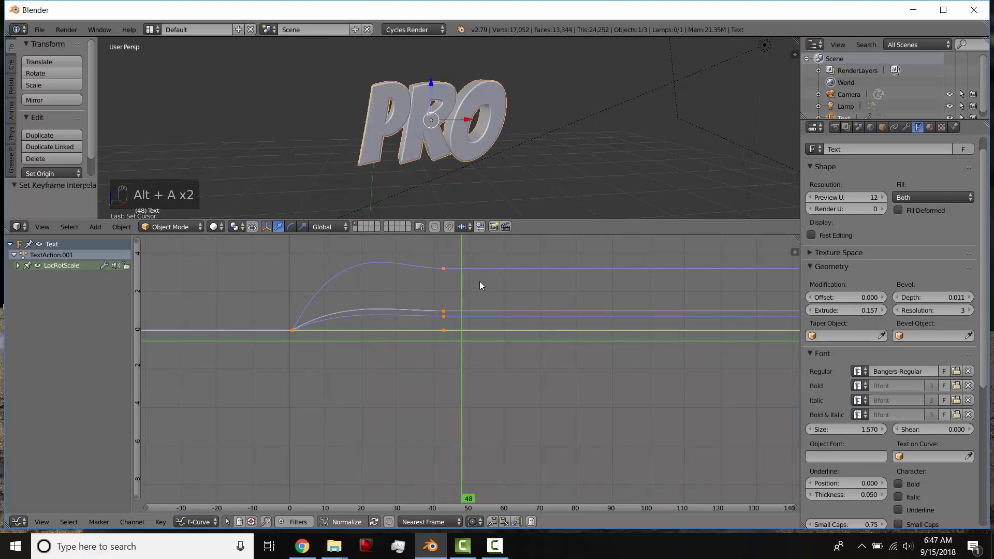
Move only the ending keyframes earlier along the timeline to speed up the Back animation, and play it.
key("g")
right_click(487, 283)
key("a")
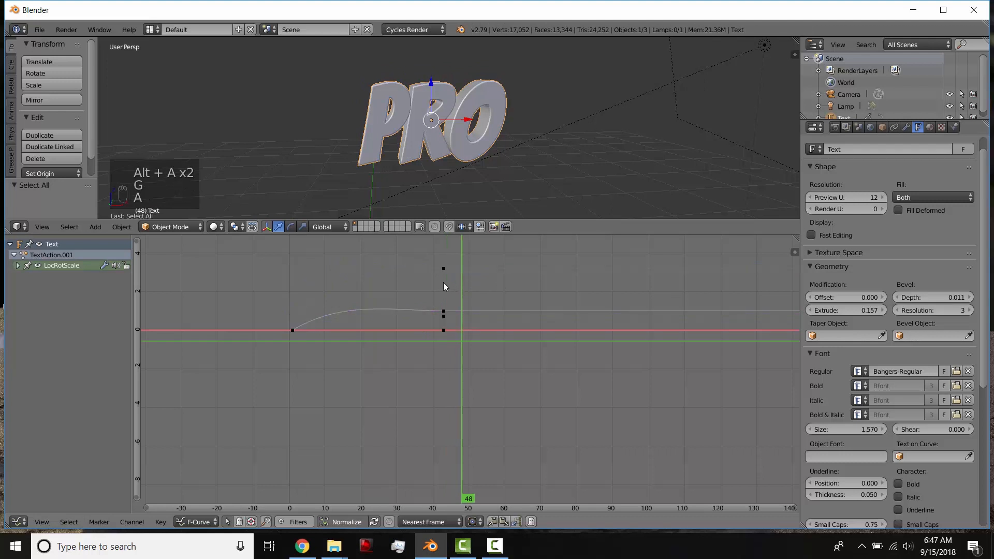
key("b")
left_click_drag(402, 257, 484, 384)
key("g")
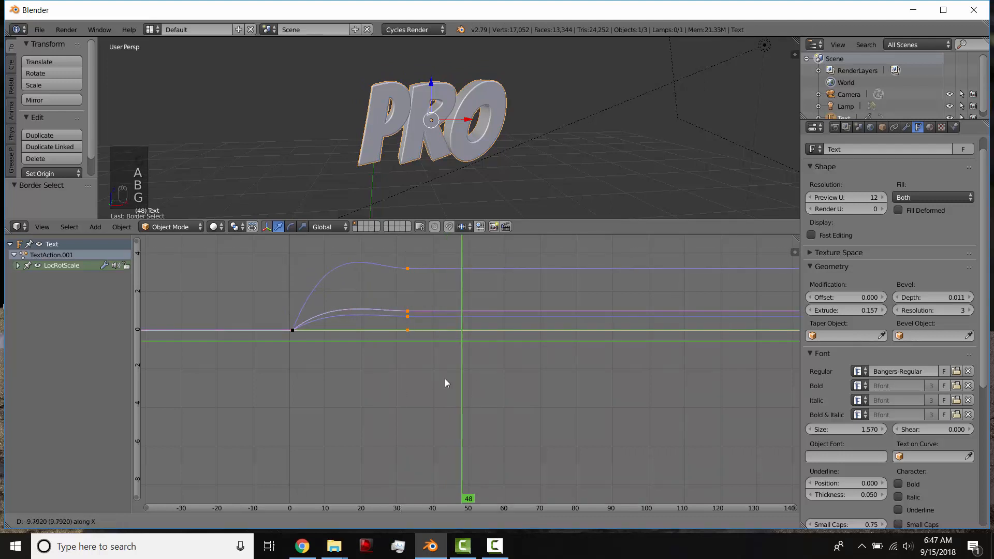
left_click(381, 376)
key("alt+a")
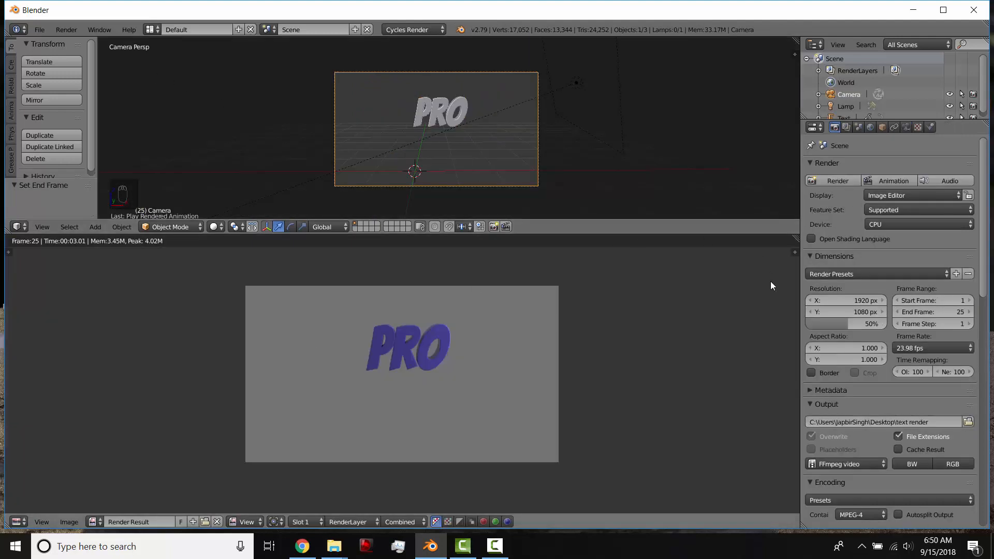
Play the rendered 25-frame text animation and move its player window to the middle of the screen.
left_click(63, 30)
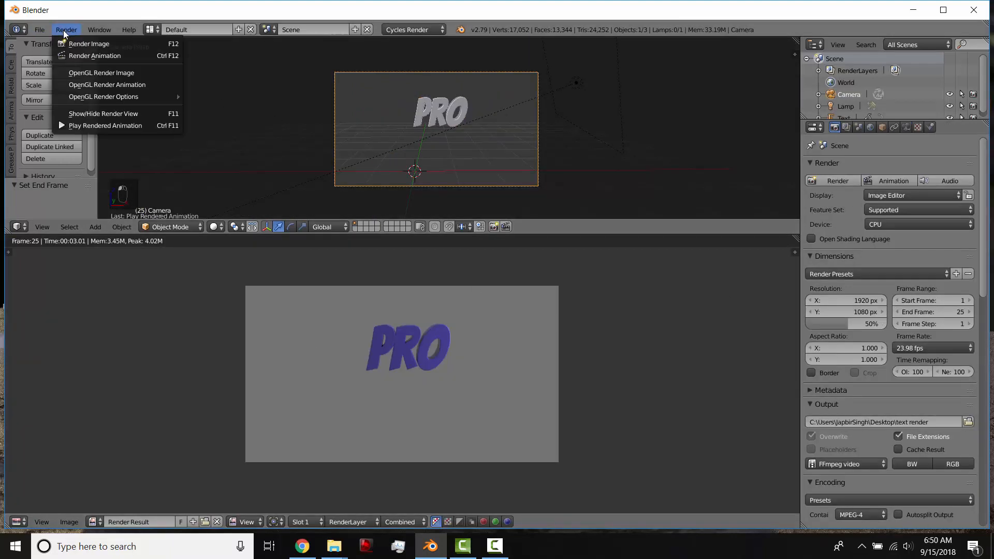
left_click(73, 127)
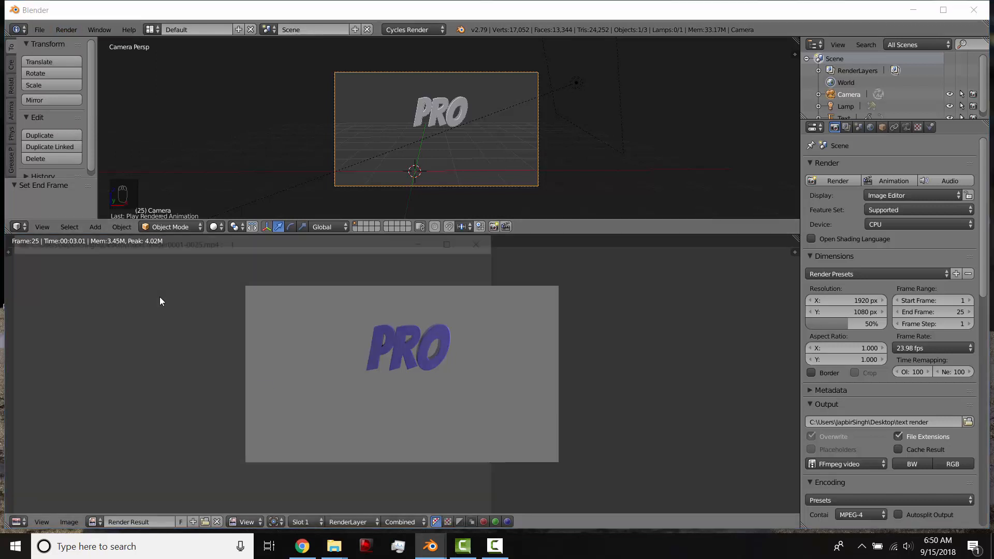
left_click_drag(210, 240, 375, 118)
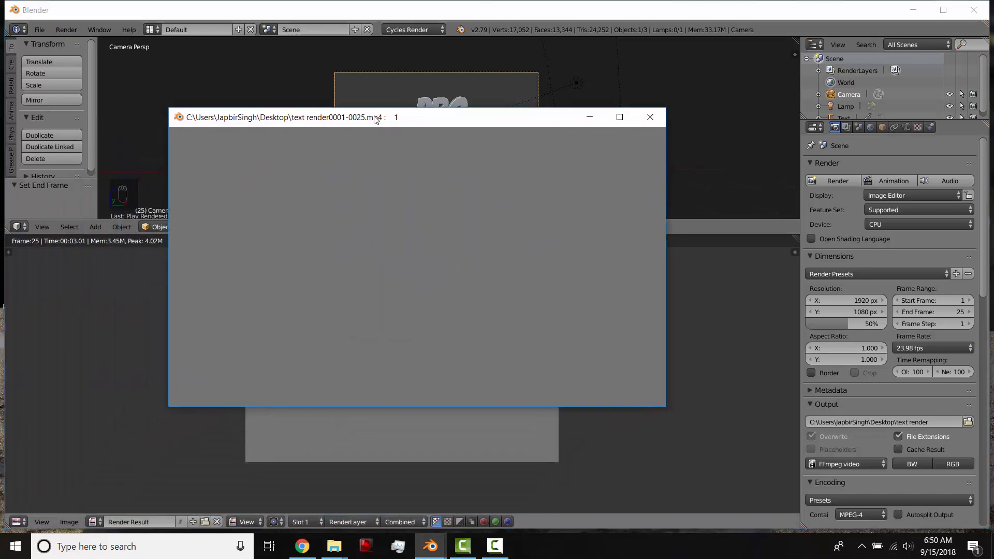